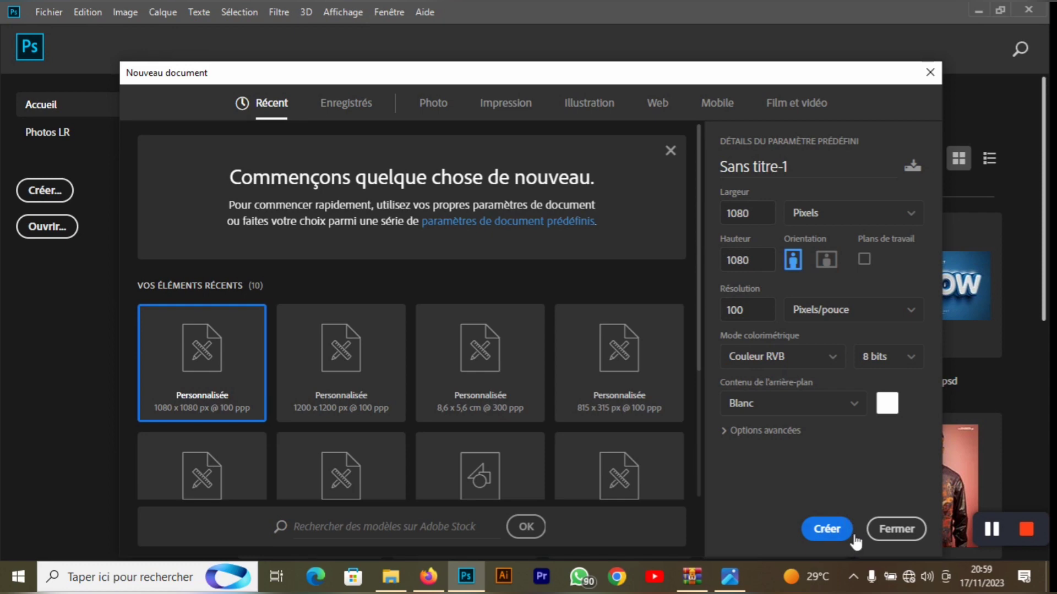
- Create a new 1080 x 1080 pixel RGB document at 100 pixels per inch with a white background
left_click(851, 535)
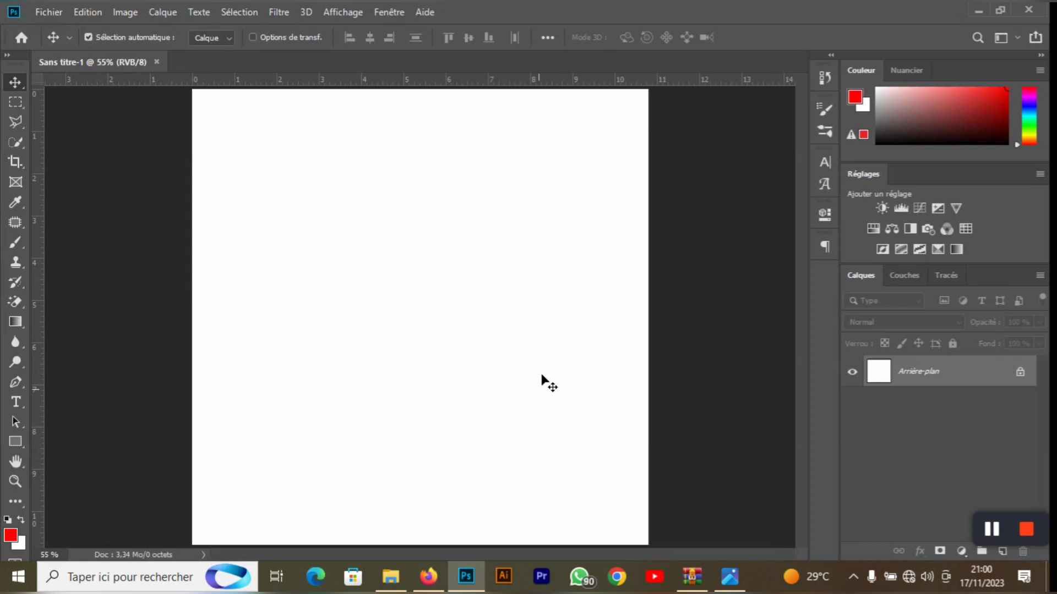
scroll(584, 355, "down", 1)
- Switch to the Image 4.zip archive in WinRAR and preview leaf.png, Image 4.png, Image 2.png and the WhatsApp JPEG
left_click(978, 10)
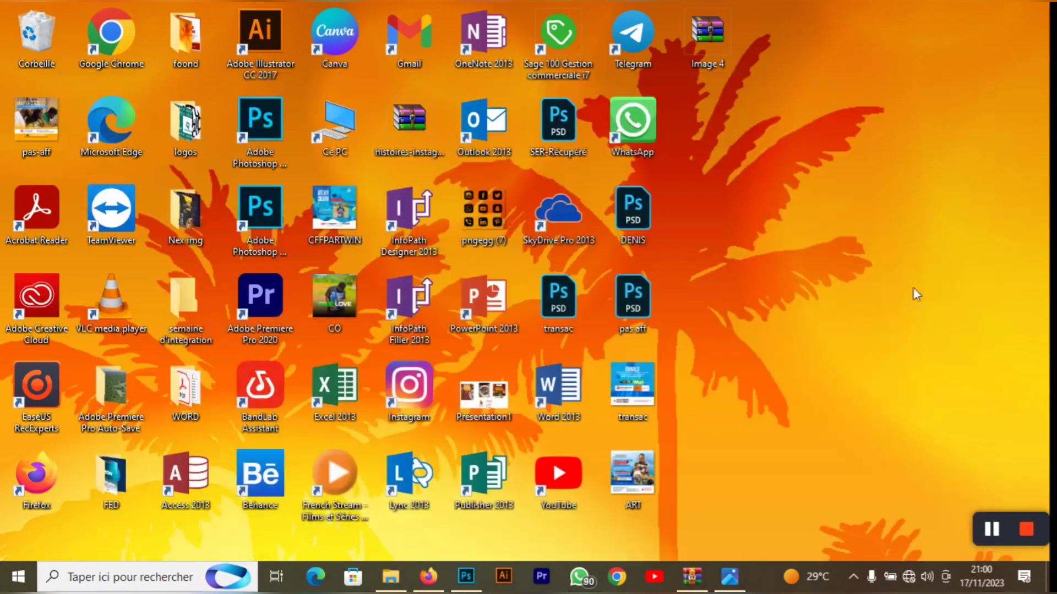
left_click(691, 576)
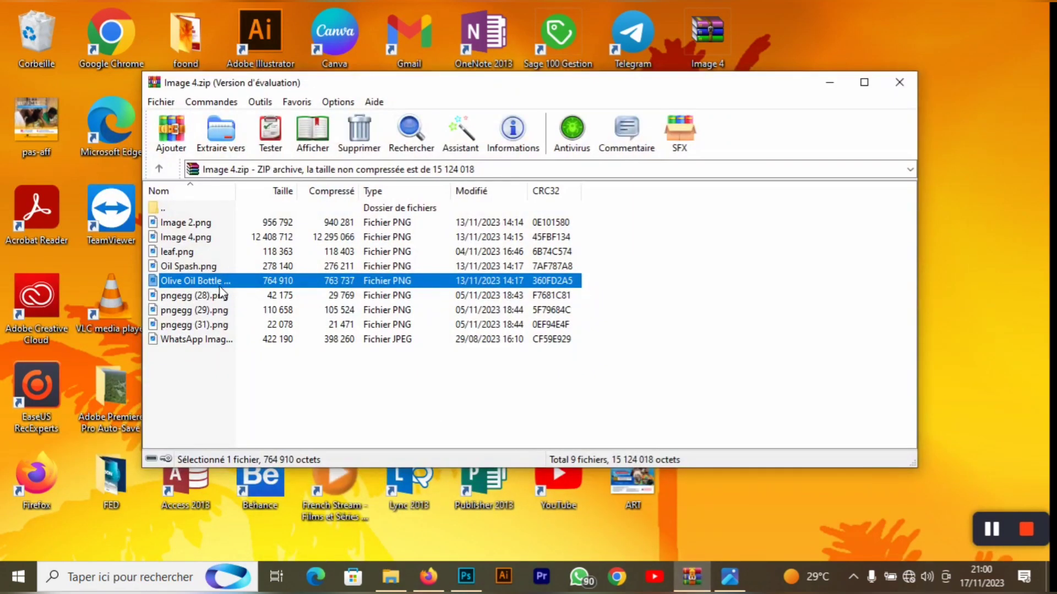
double_click(209, 253)
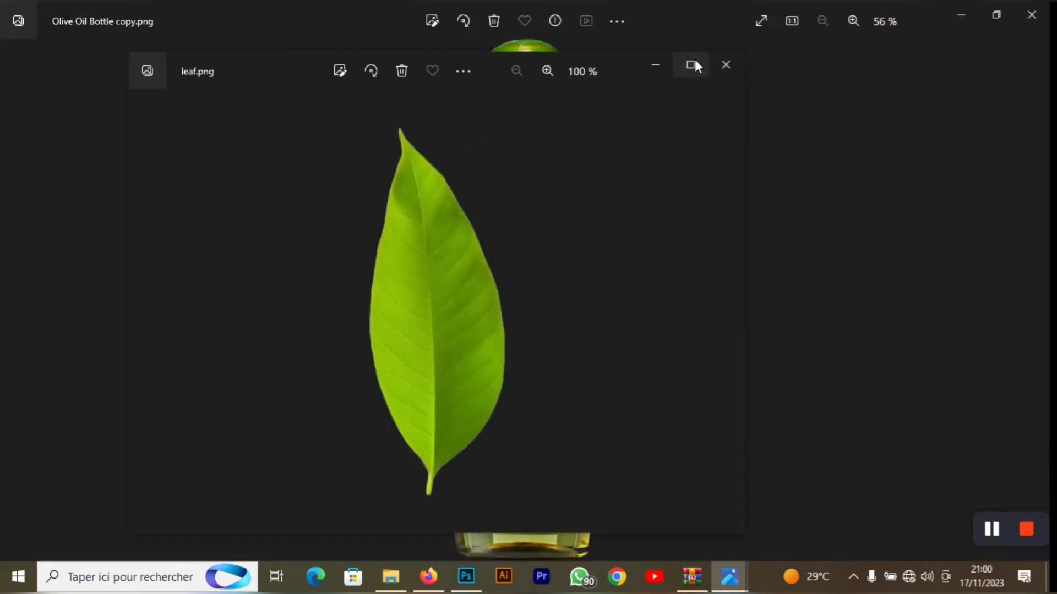
left_click(726, 65)
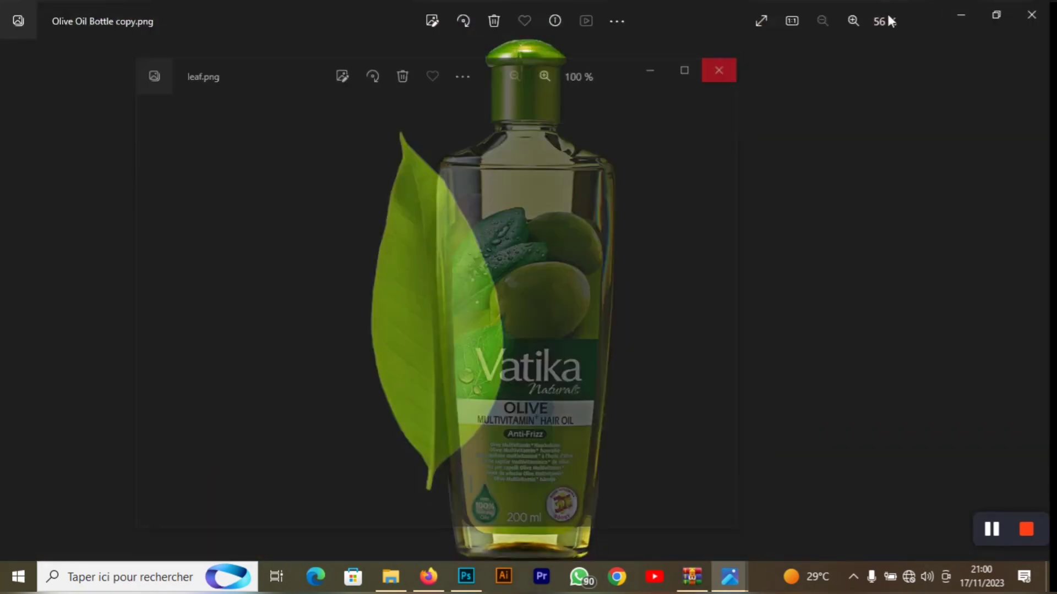
left_click(1032, 15)
double_click(197, 239)
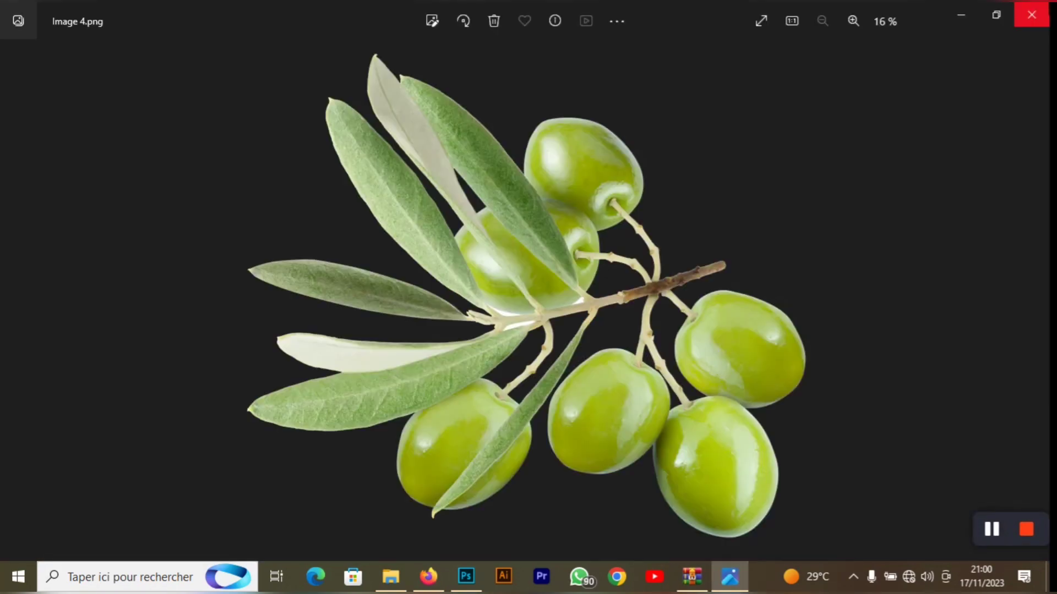
left_click(1032, 15)
left_click(180, 224)
double_click(180, 224)
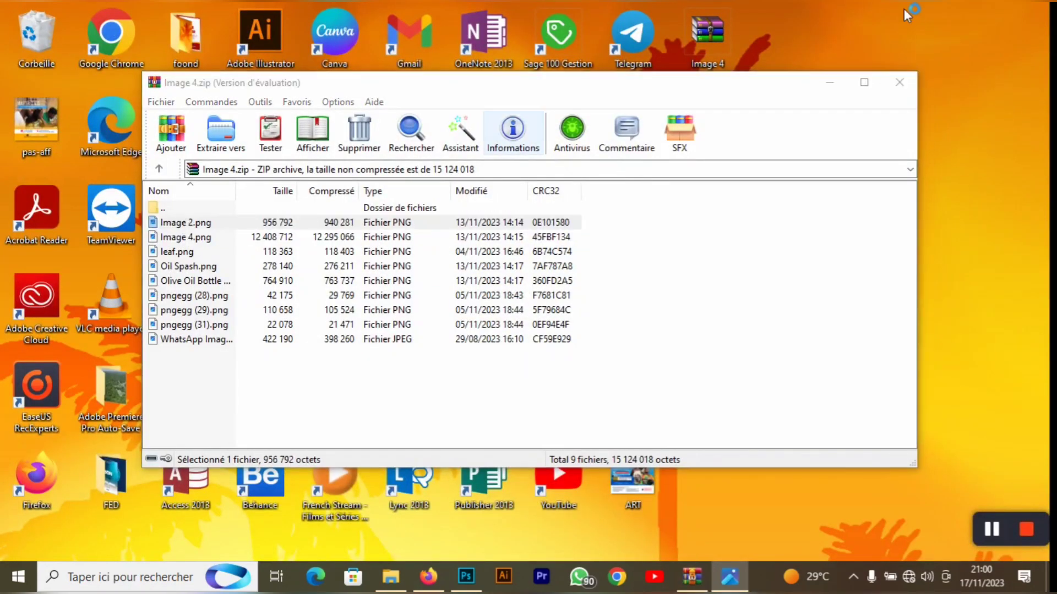
left_click(1032, 14)
double_click(196, 340)
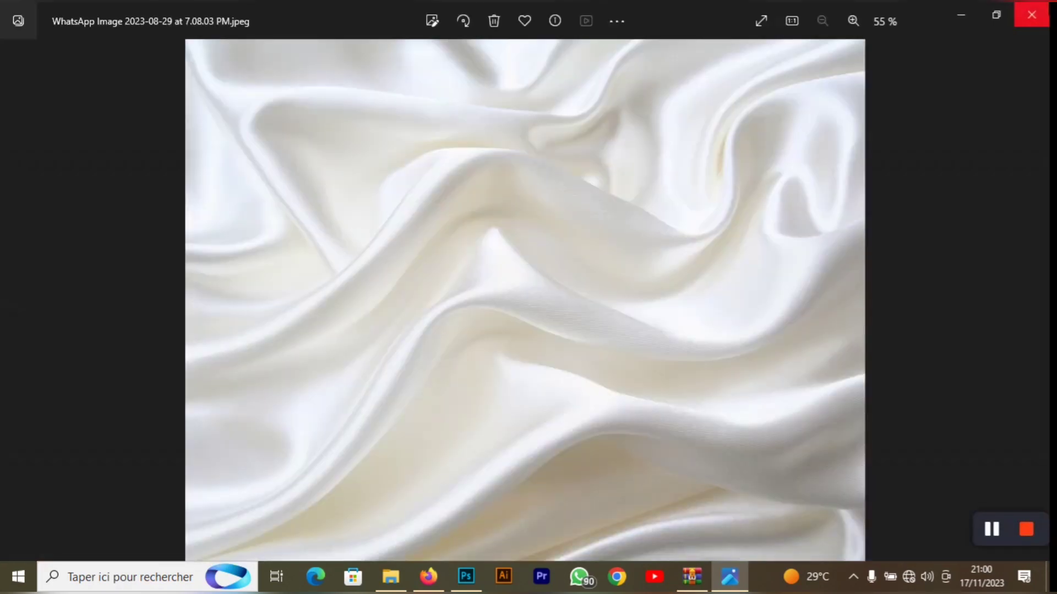
left_click(1032, 15)
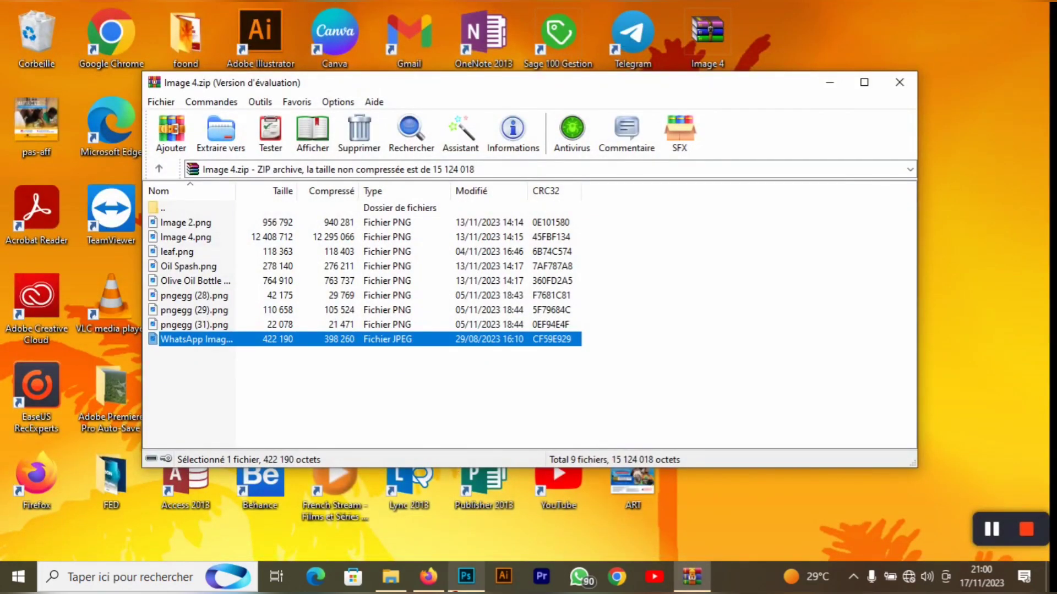
- Switch to Photoshop with the WhatsApp silk fabric image placed in the document and enlarge it to cover the whole canvas
left_click(466, 576)
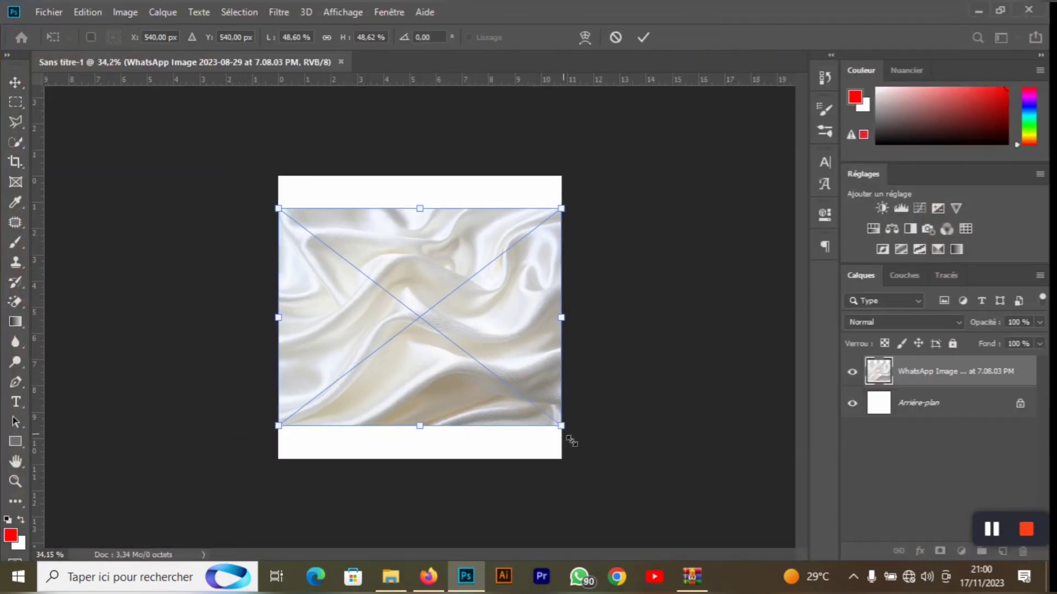
left_click_drag(567, 438, 605, 460)
left_click_drag(279, 209, 214, 159)
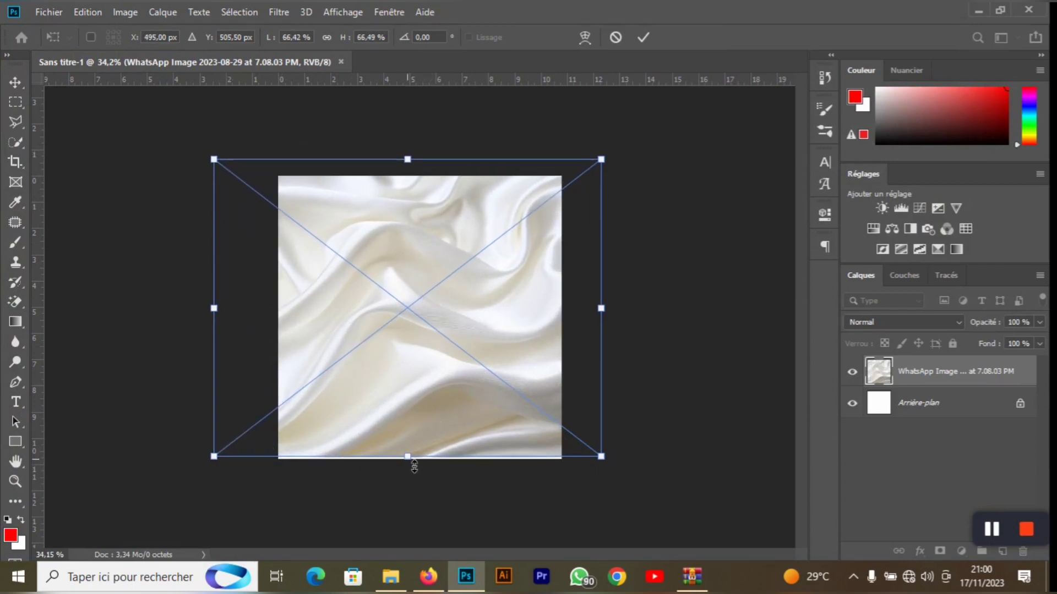
left_click_drag(408, 457, 411, 469)
left_click(642, 37)
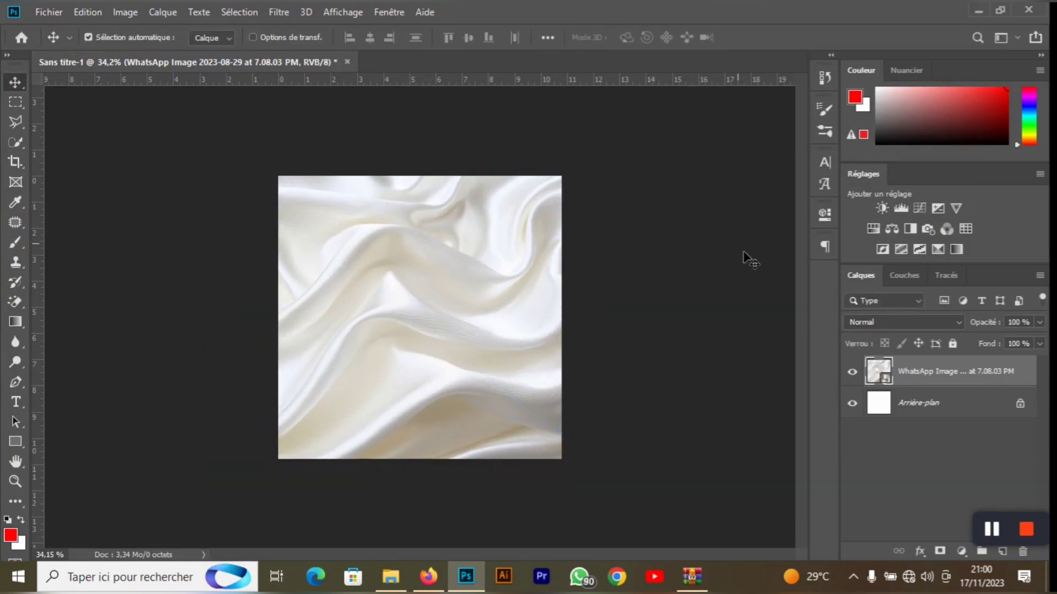
- Apply a Gaussian Blur with a radius of 8.8 pixels to the silk fabric layer
scroll(545, 400, "up", 2)
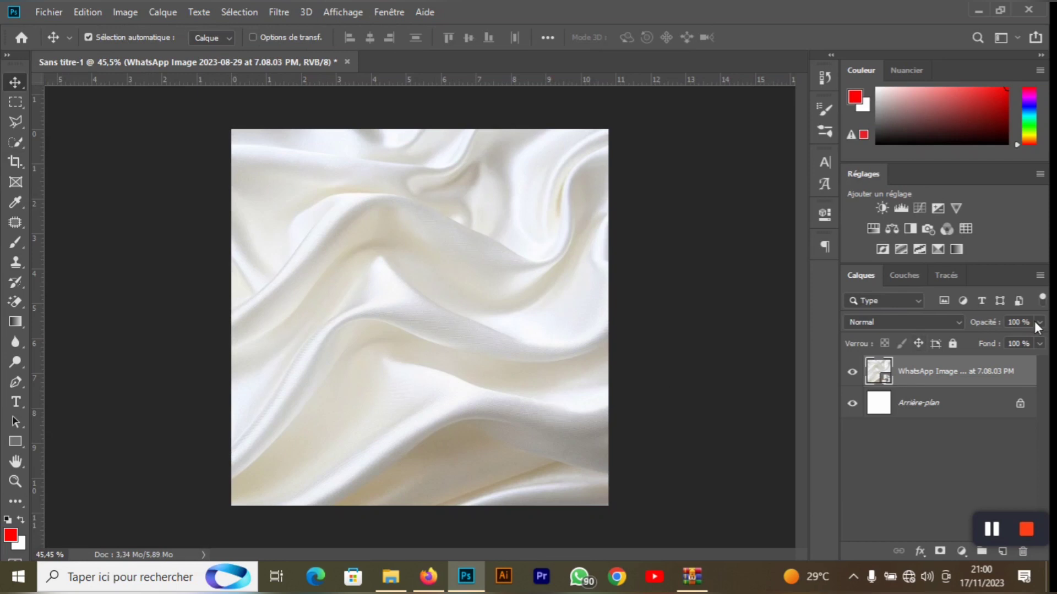
left_click(285, 12)
mouse_move(311, 230)
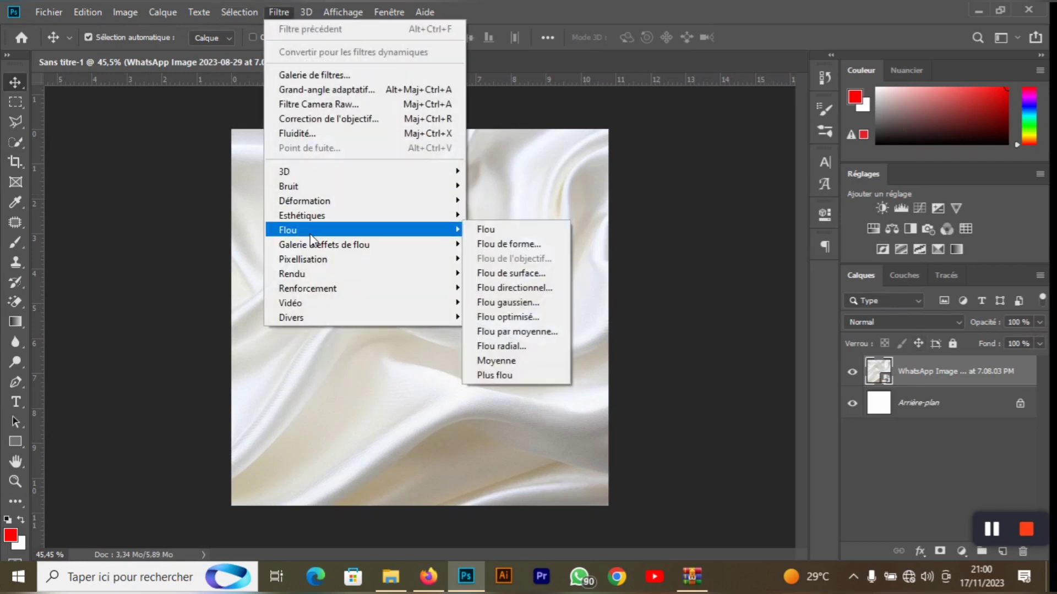
left_click(517, 303)
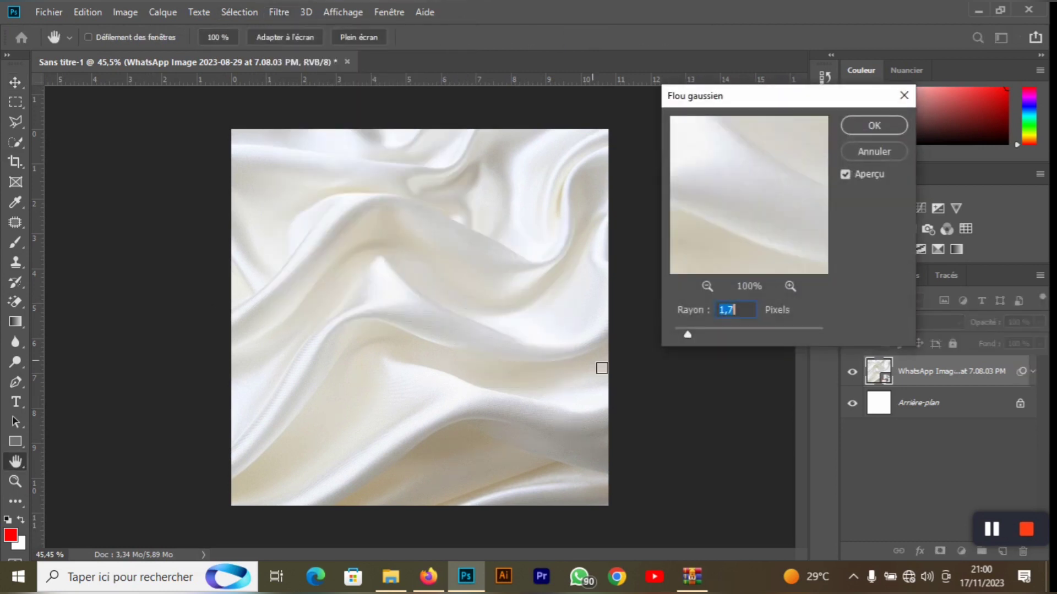
left_click_drag(687, 330, 731, 332)
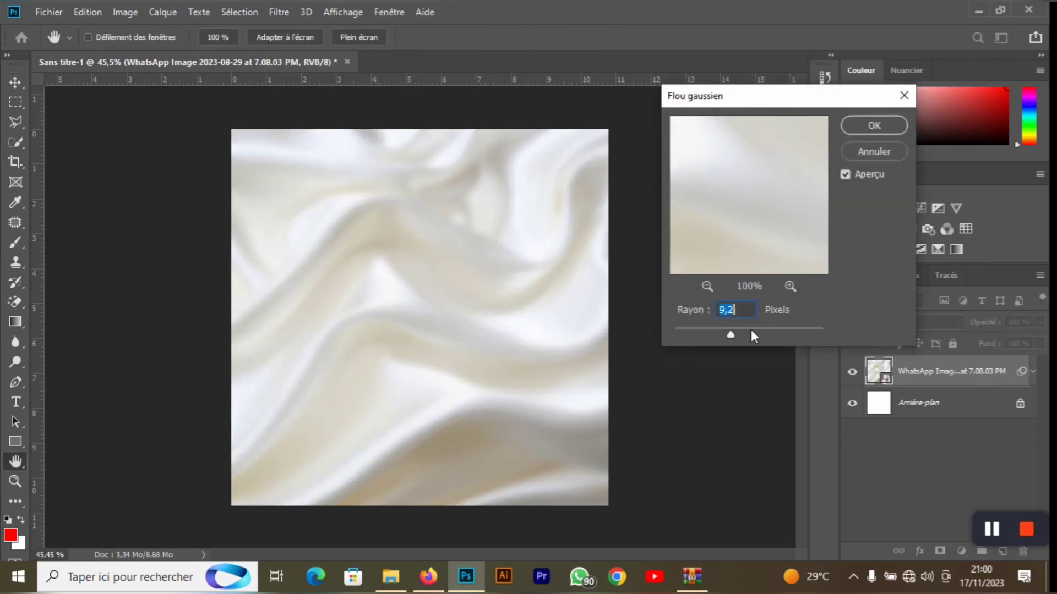
left_click(751, 329)
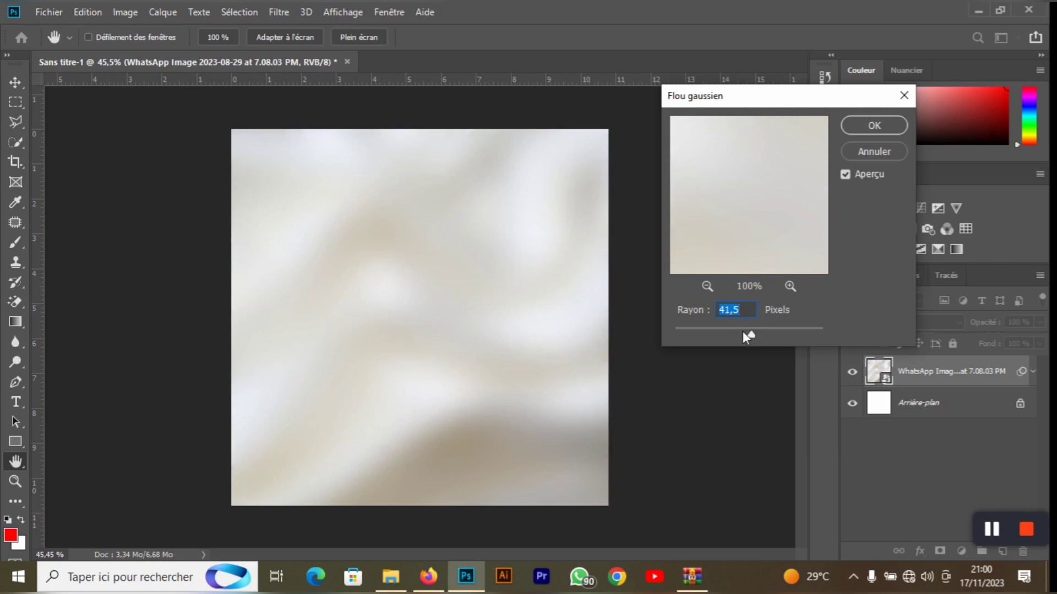
left_click(739, 330)
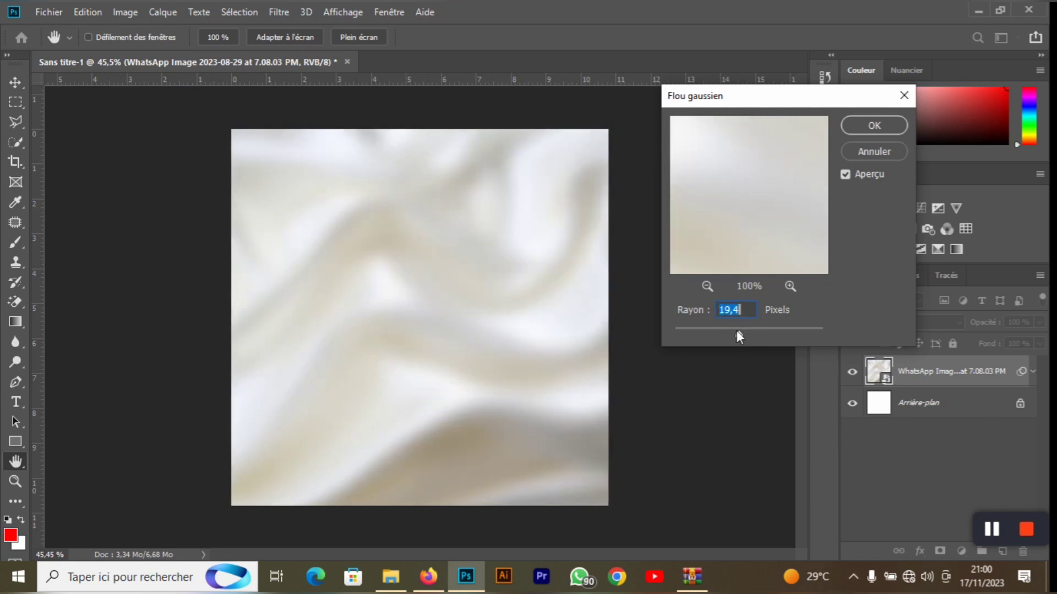
left_click_drag(736, 331, 734, 330)
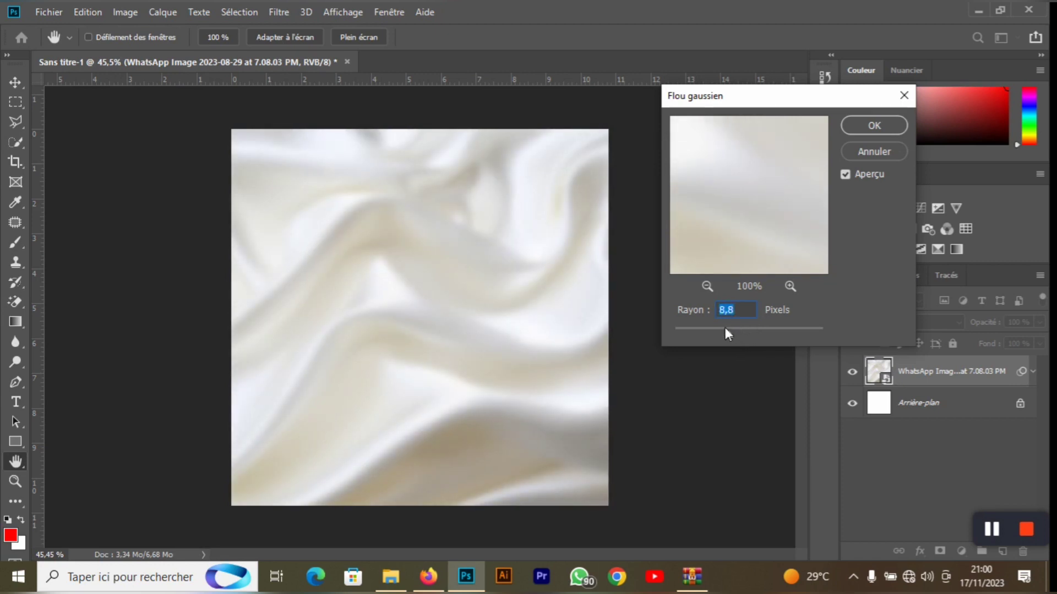
left_click(859, 125)
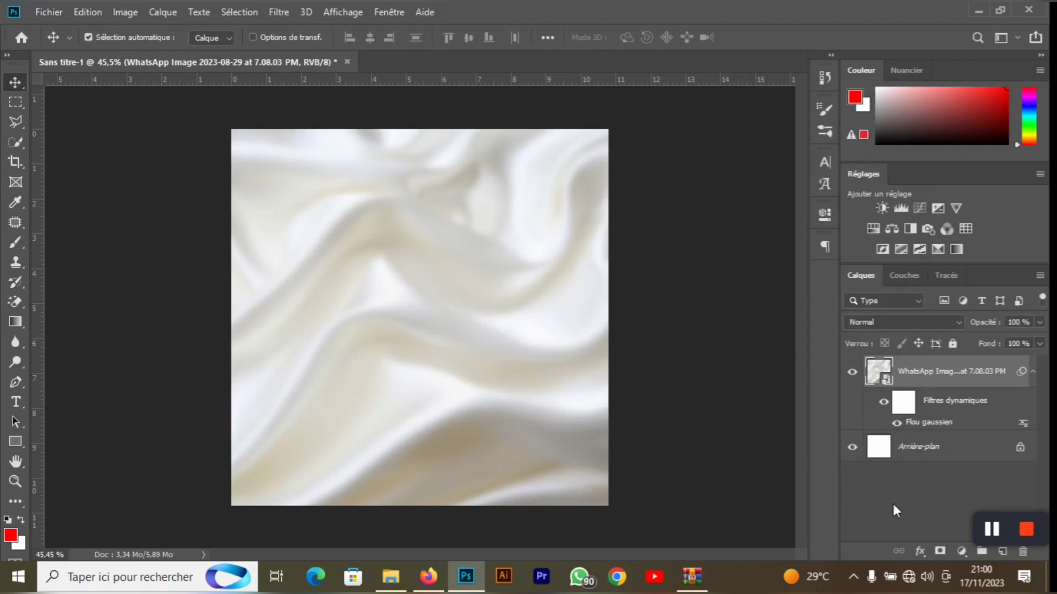
- Add a white layer mask to the silk fabric layer and undo the extra second mask
left_click(948, 554)
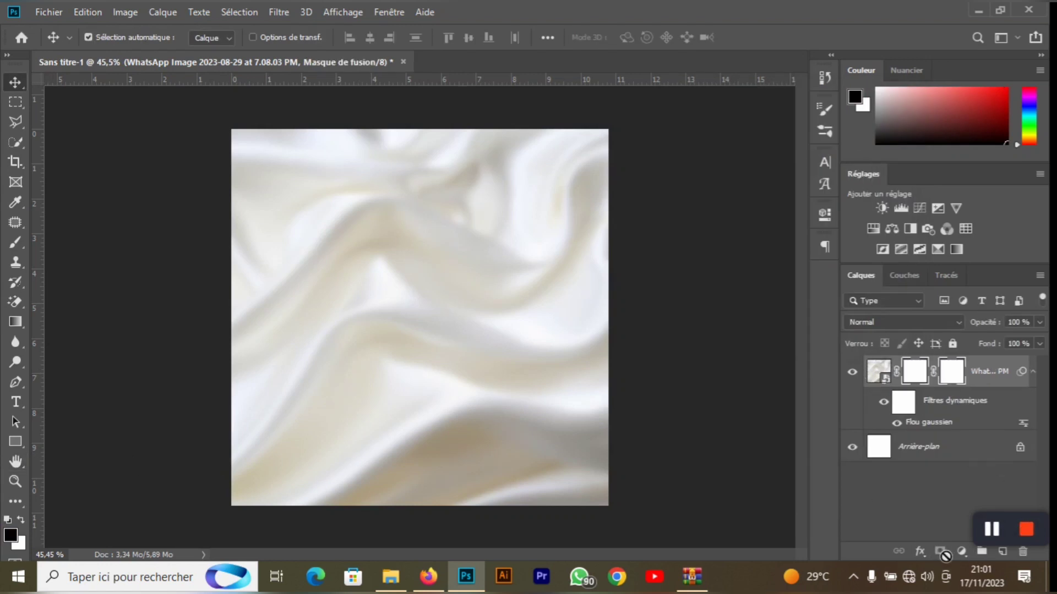
left_click(940, 551)
key("ctrl+z")
- Draw a vertical black-to-white linear gradient on the fabric layer's mask, fading the upper part of the fabric into white
left_click(14, 319)
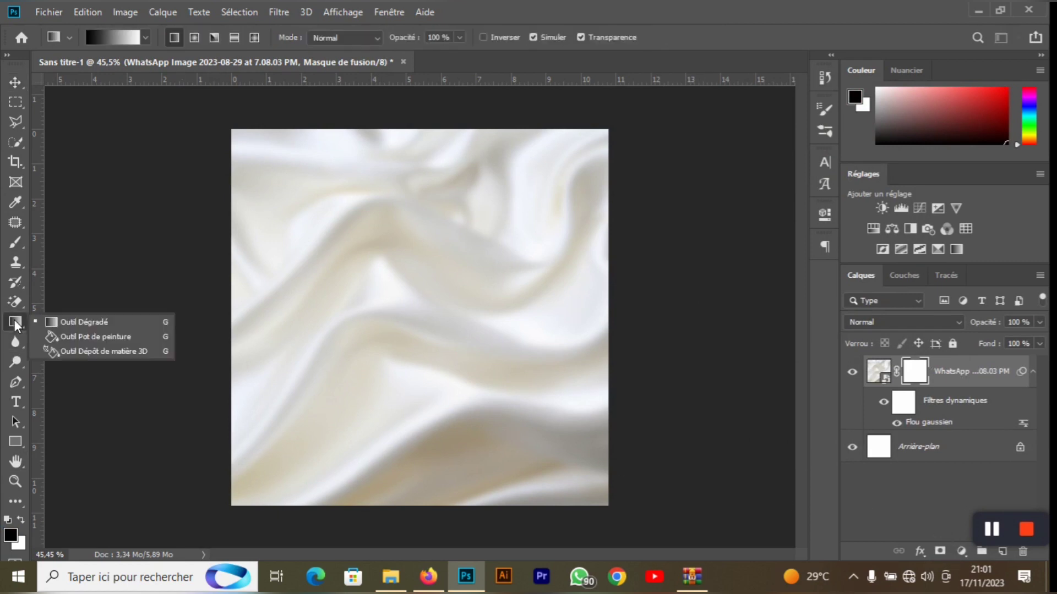
left_click(88, 332)
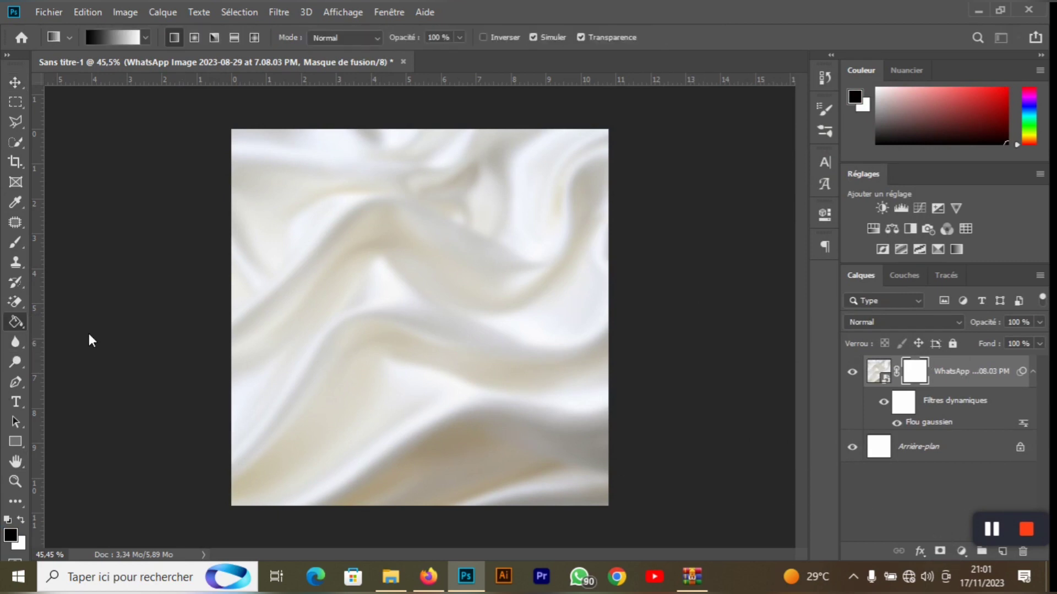
right_click(19, 321)
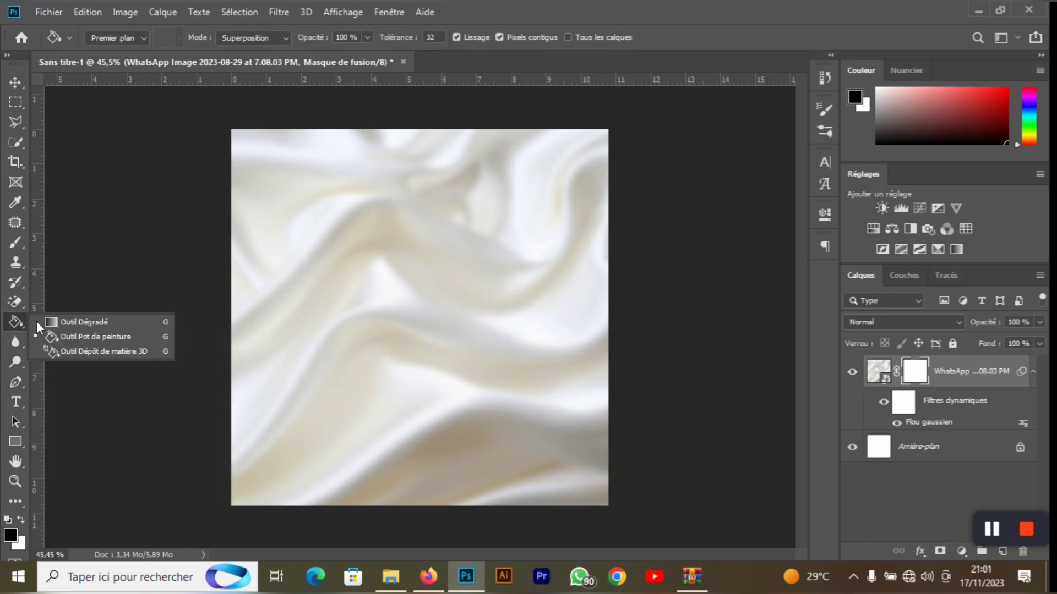
left_click(118, 322)
left_click_drag(431, 110, 425, 323)
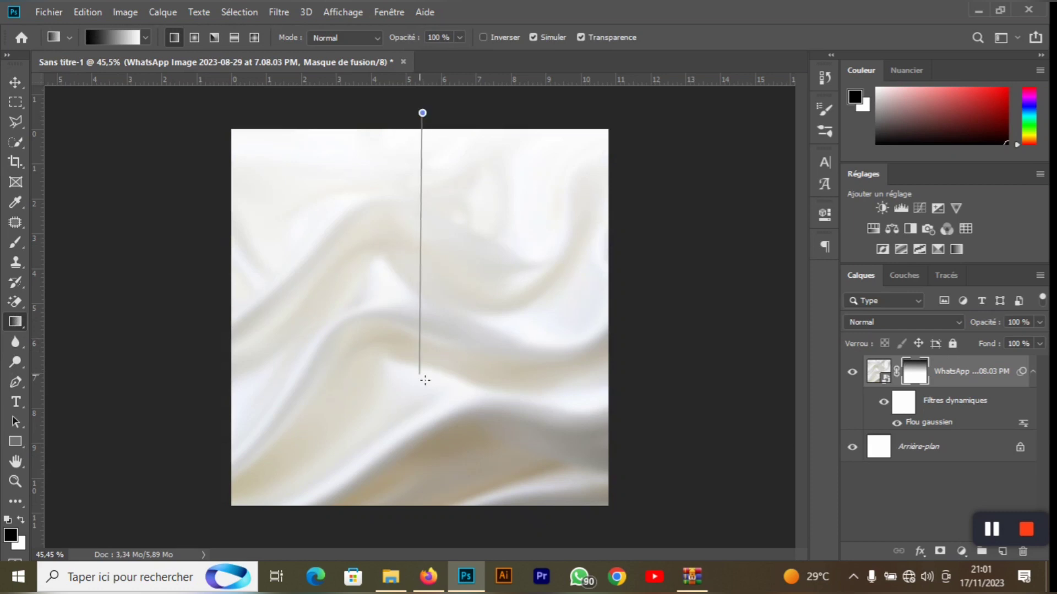
left_click_drag(425, 380, 425, 381)
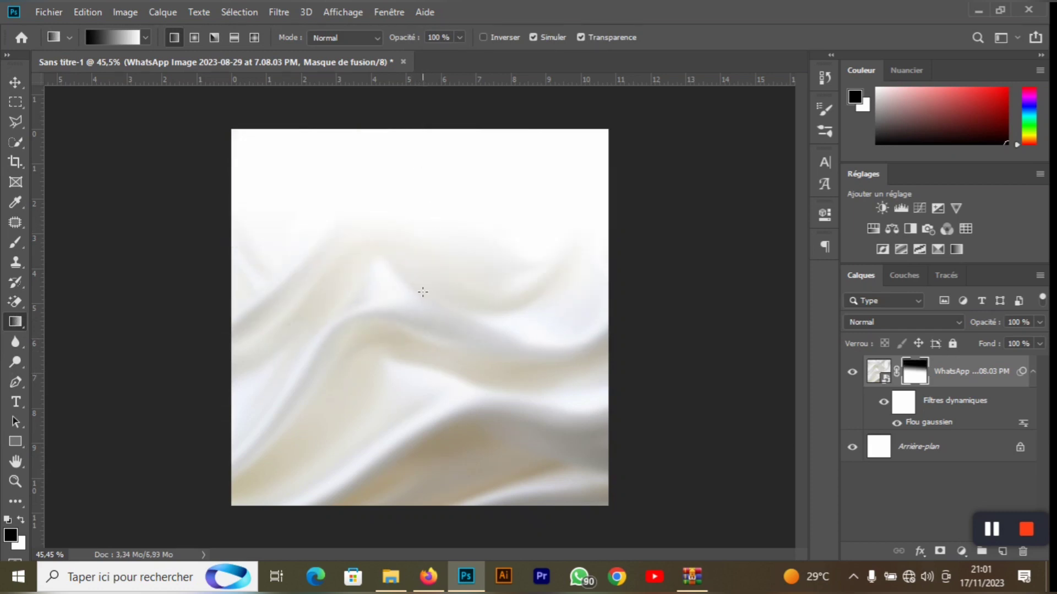
left_click(17, 82)
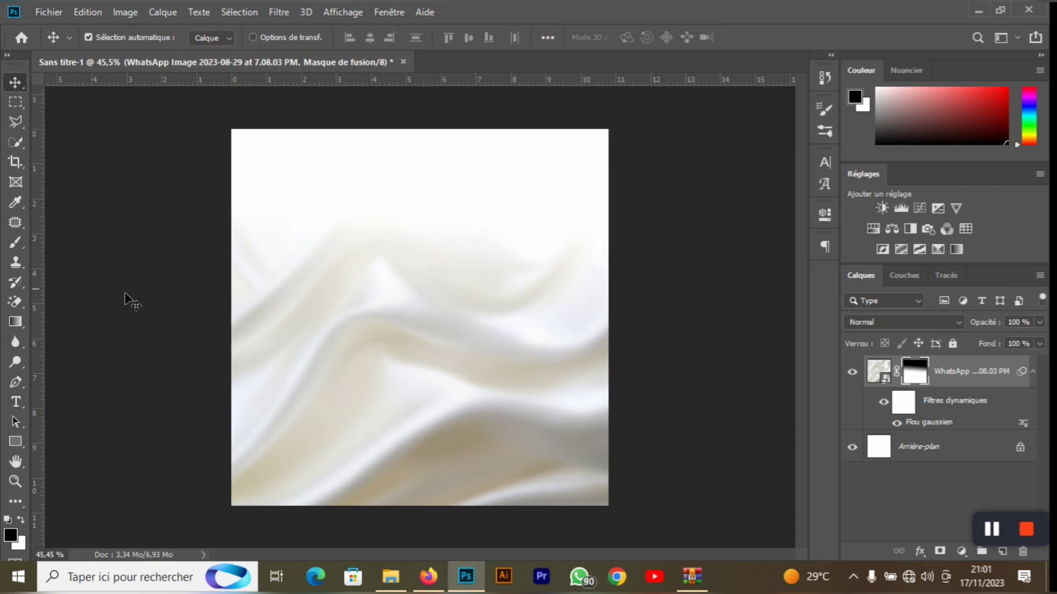
- Draw a rectangle shape about 1217 x 232 px across the lower edge of the canvas, extending past both sides
left_click(15, 441)
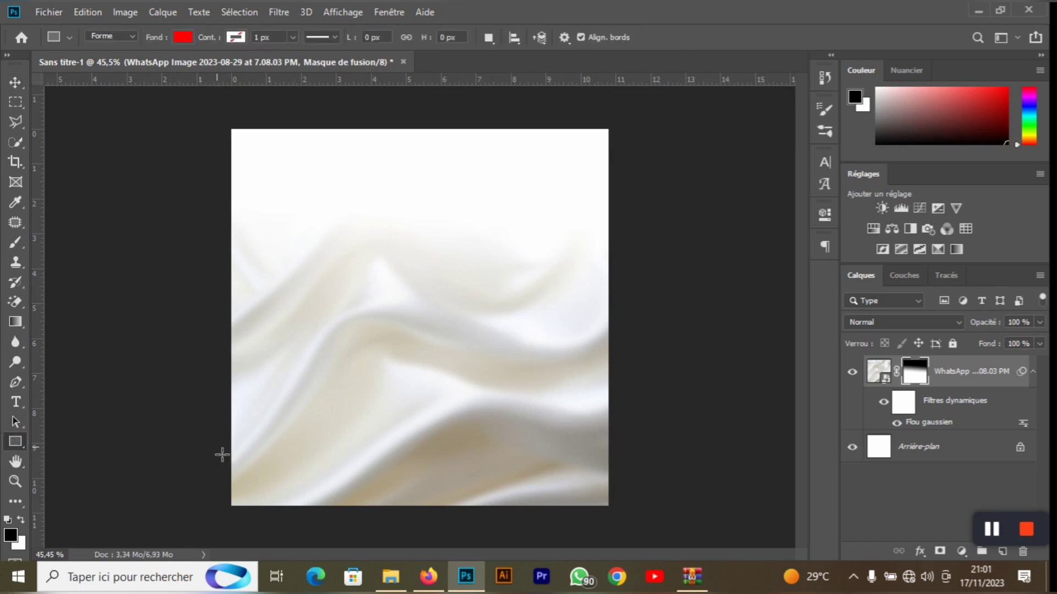
left_click_drag(210, 442, 636, 524)
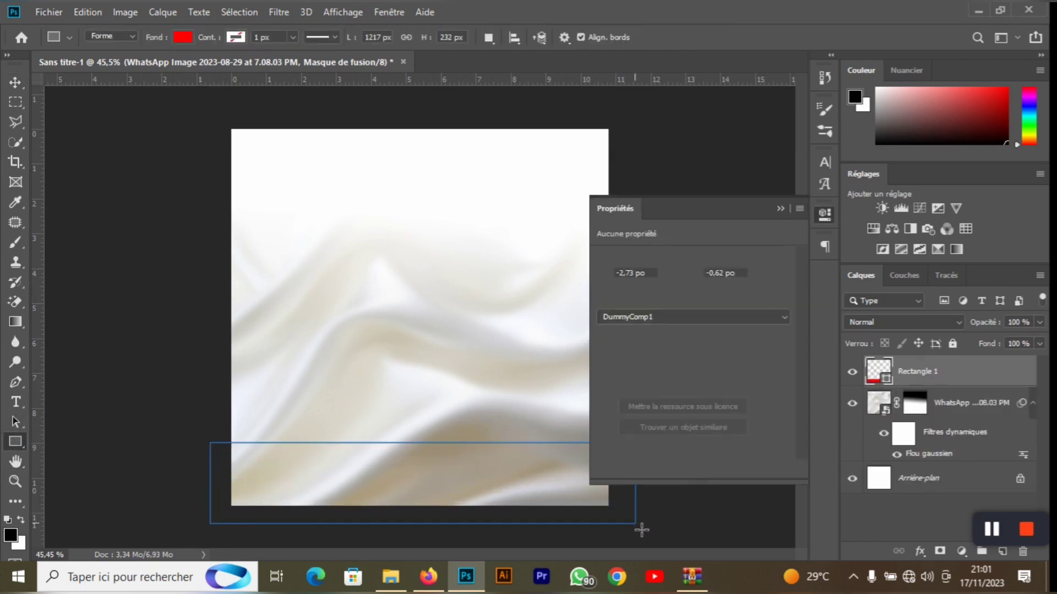
- Fill the rectangle with the recently used orange-yellow colour #ffba00 and collapse its properties
left_click(606, 305)
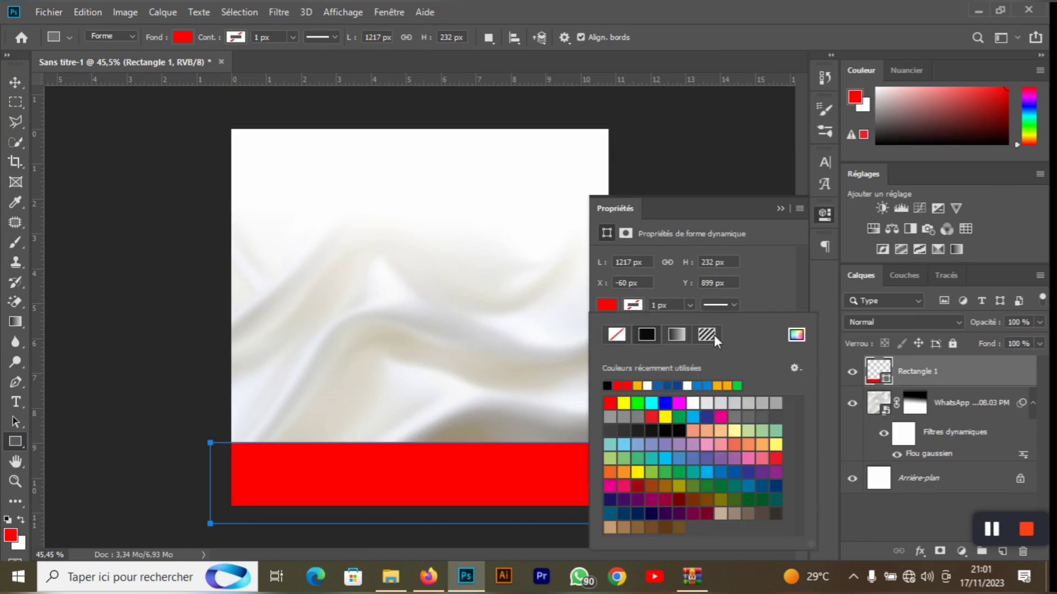
left_click(638, 387)
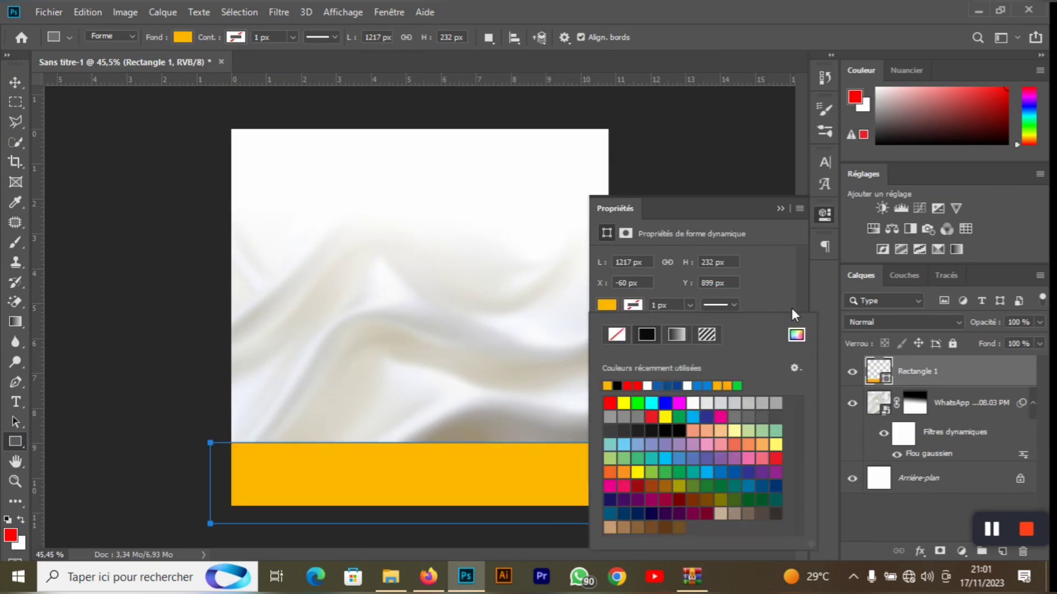
left_click(786, 206)
left_click(780, 208)
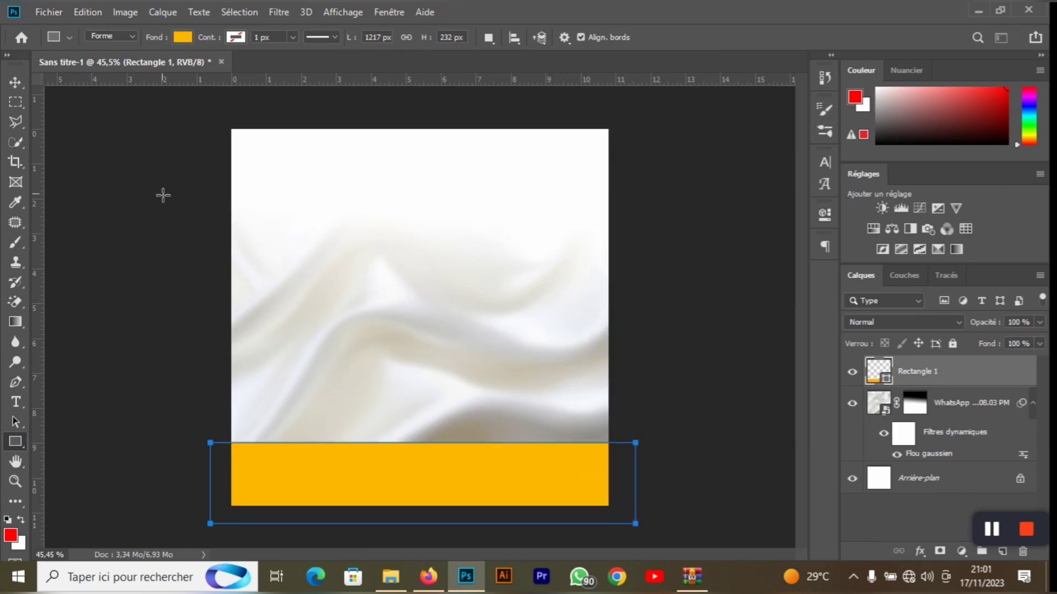
- Check the rectangle's fill colour code in the colour picker and accept the current colour
left_click(183, 37)
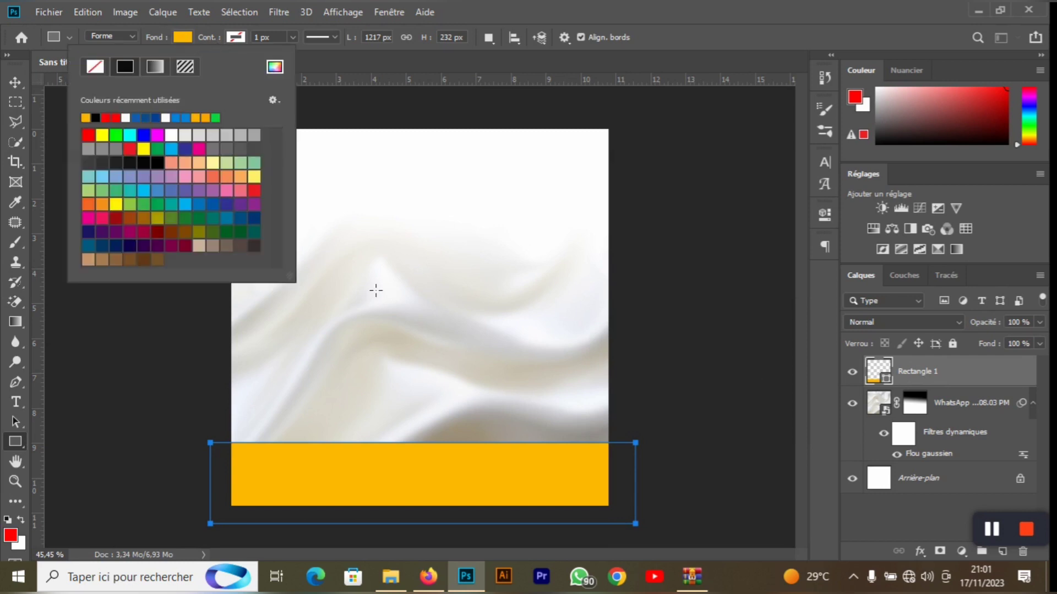
left_click(274, 67)
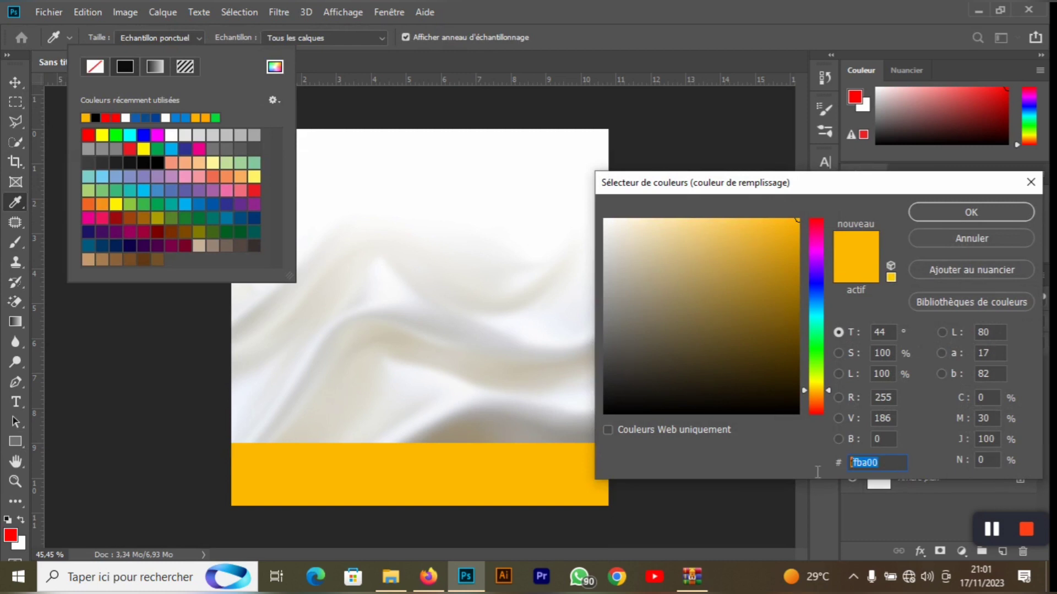
left_click(946, 211)
left_click(182, 37)
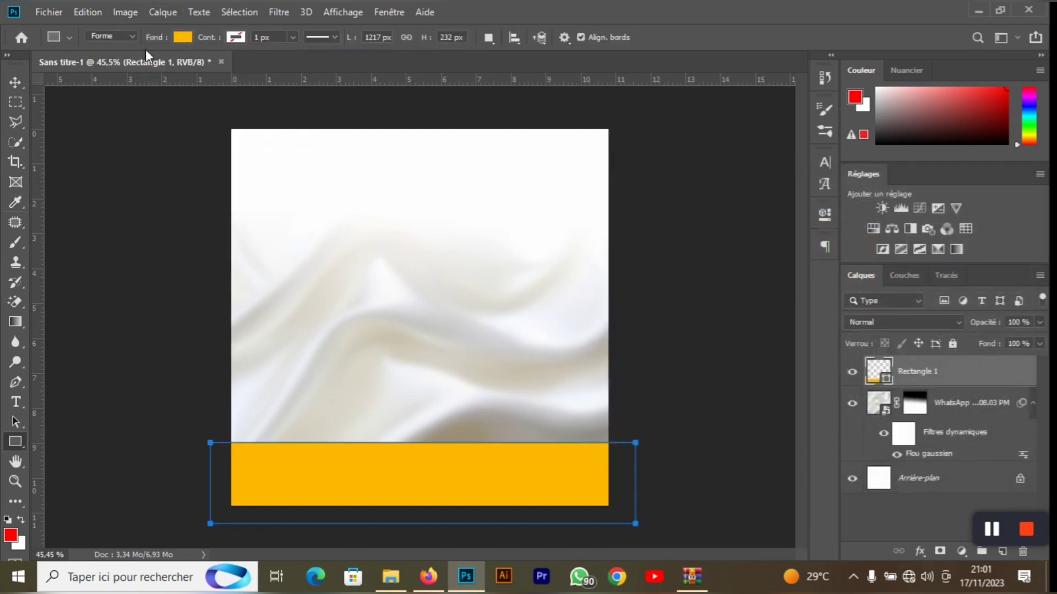
- Duplicate the orange-yellow rectangle's layer
left_click(18, 85)
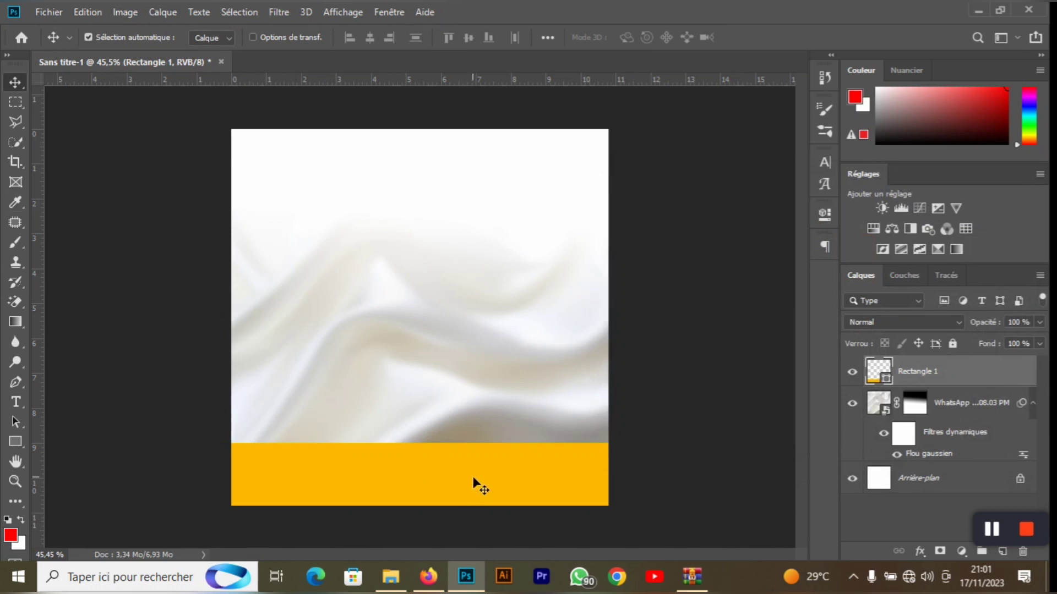
key("ctrl+j")
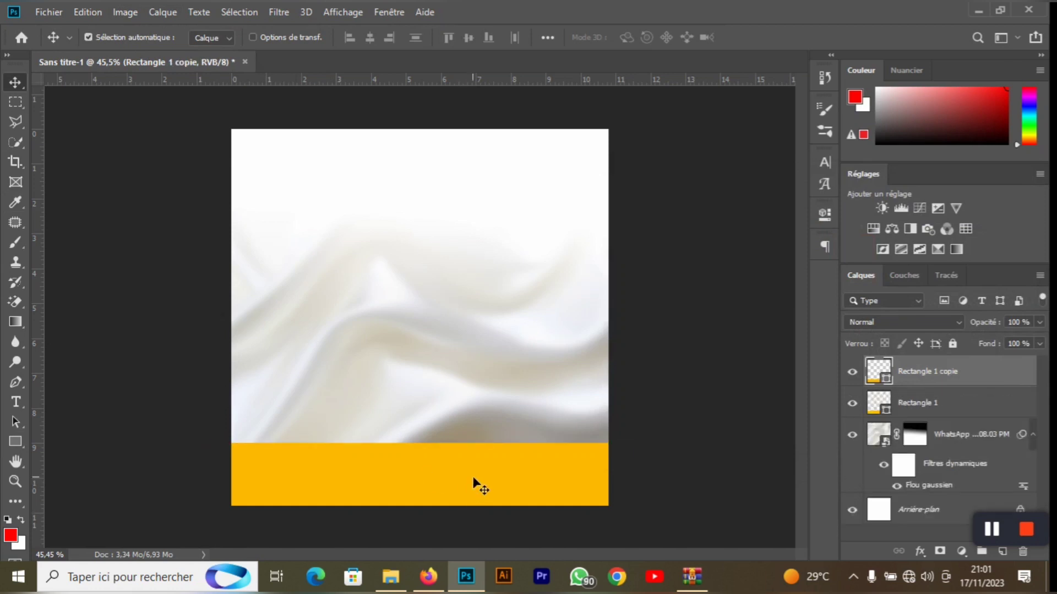
left_click(825, 213)
left_click(611, 305)
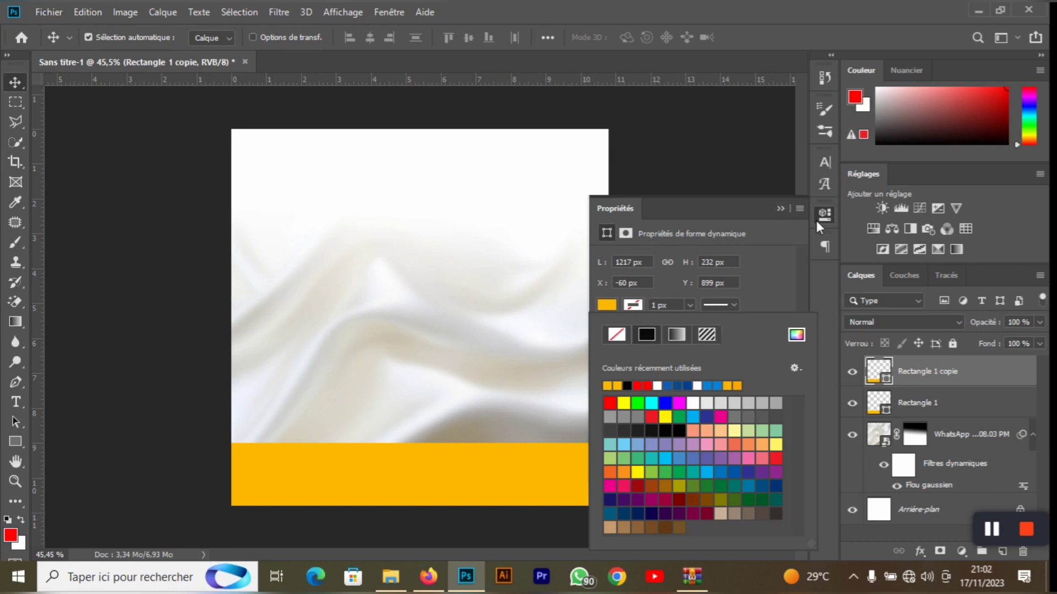
left_click(779, 211)
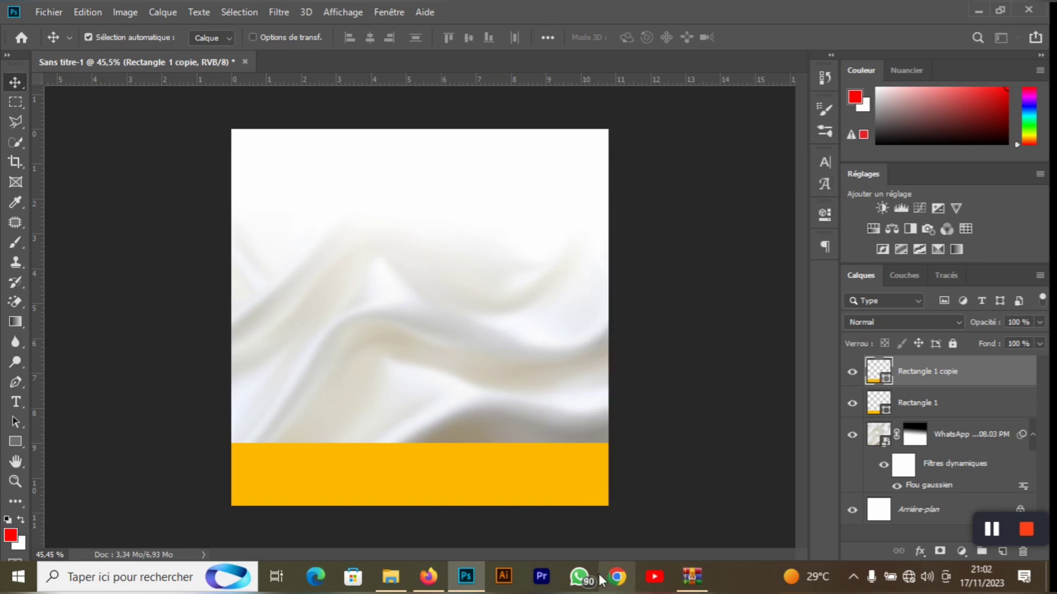
- Preview pngegg (31).png, pngegg (29).png and pngegg (28).png from the Image 4.zip archive
left_click(692, 587)
left_click(216, 324)
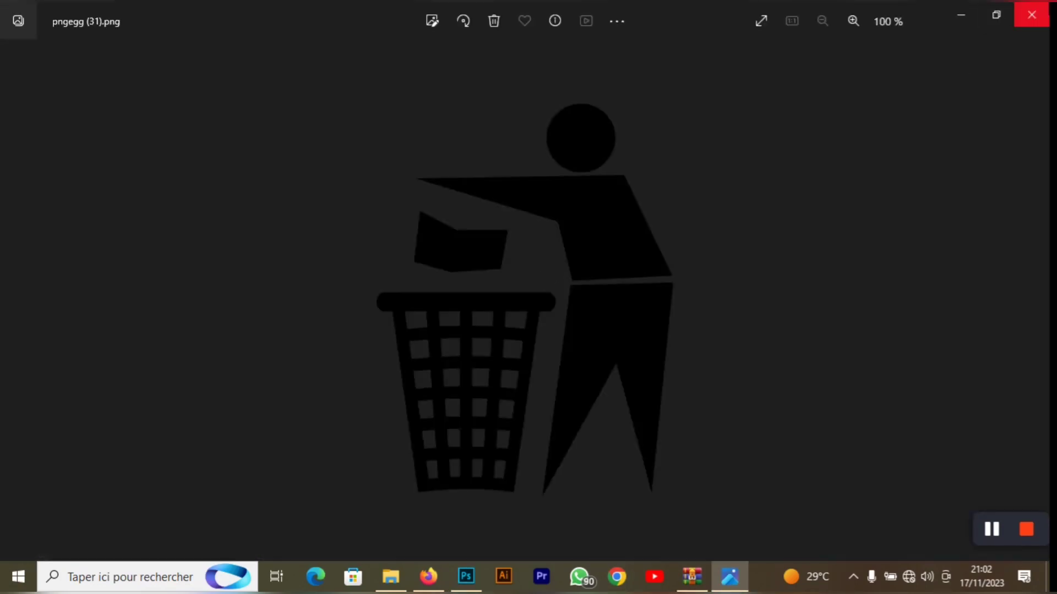
left_click(1028, 10)
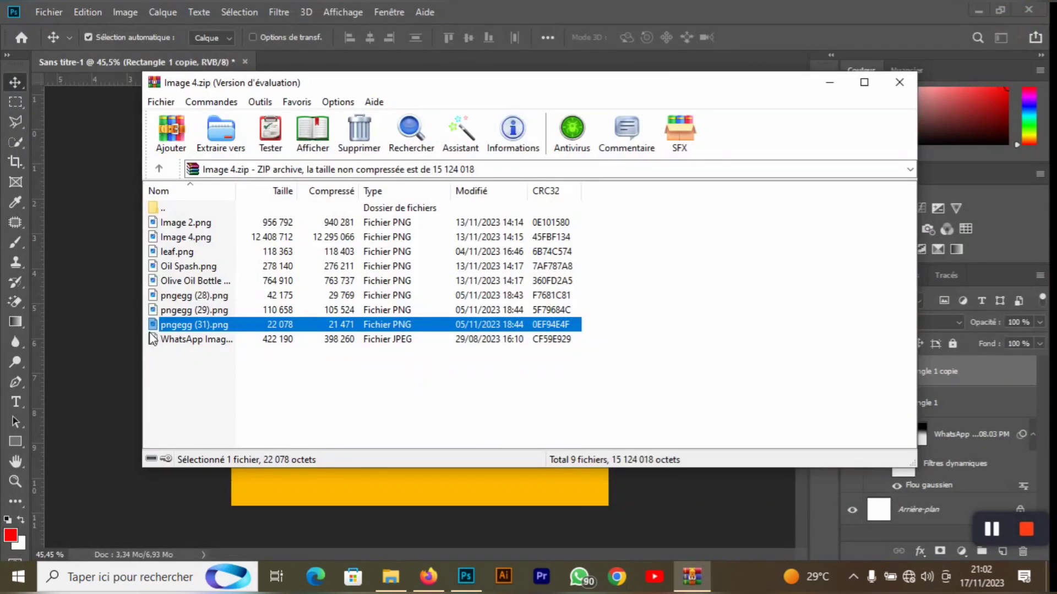
double_click(195, 310)
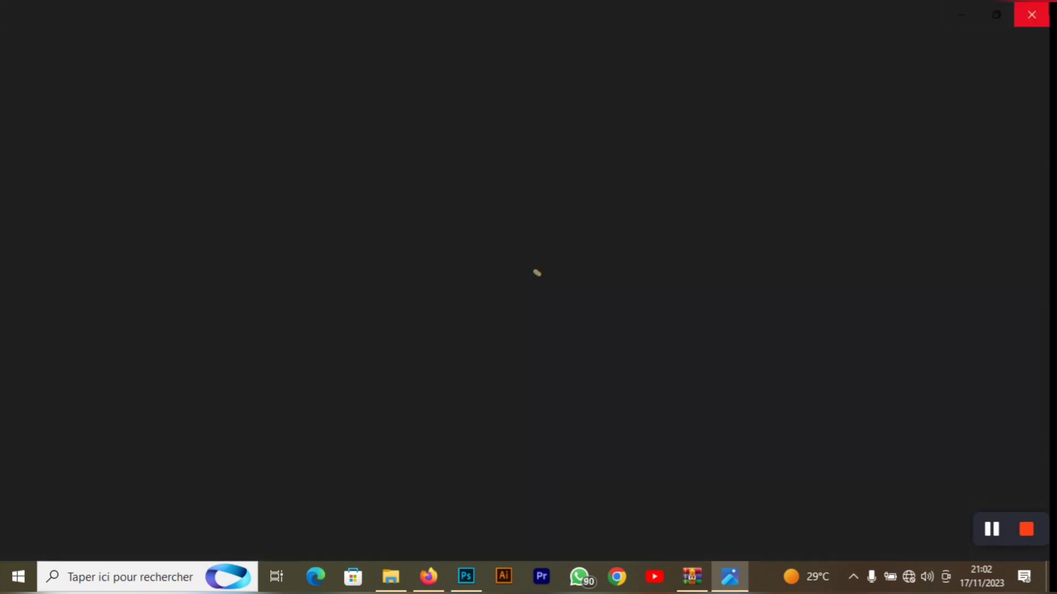
left_click(1032, 14)
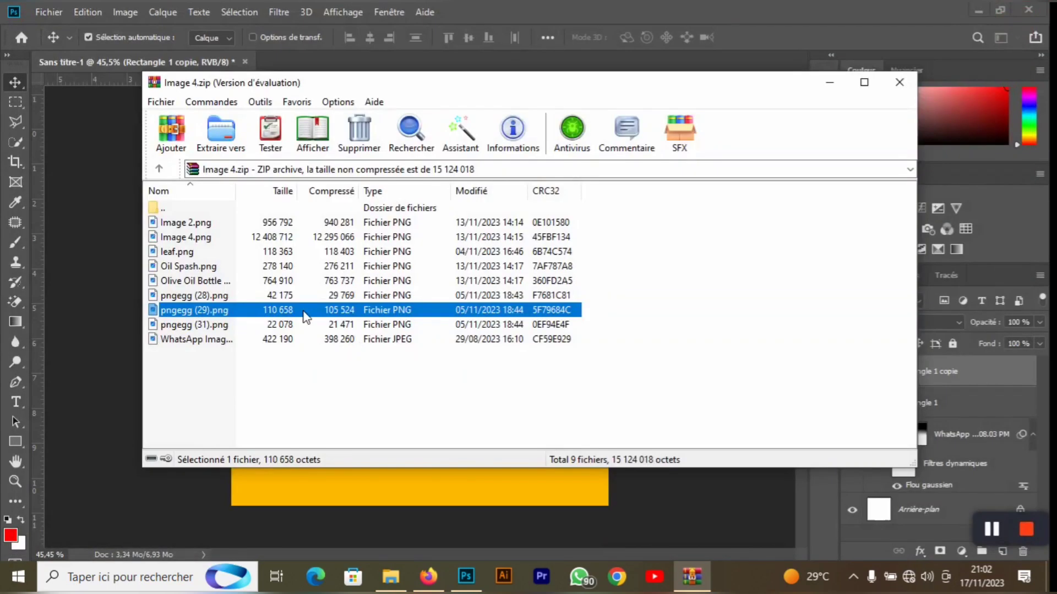
left_click(225, 298)
double_click(224, 296)
left_click(1032, 14)
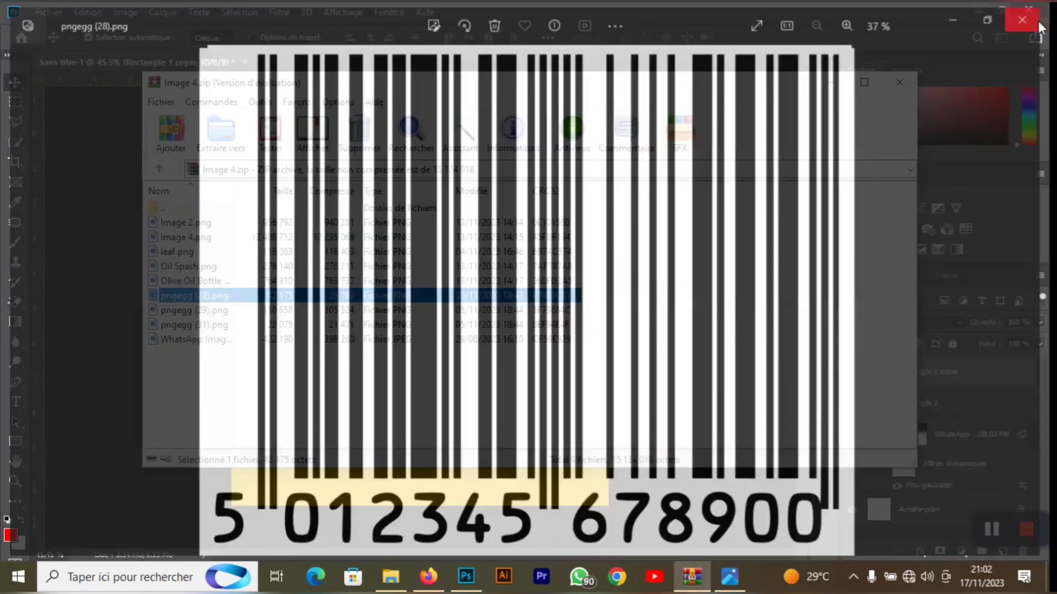
- Place the Olive Oil Bottle image from the archive, scaled to about 30 %, on the right side of the canvas above the orange band
double_click(193, 283)
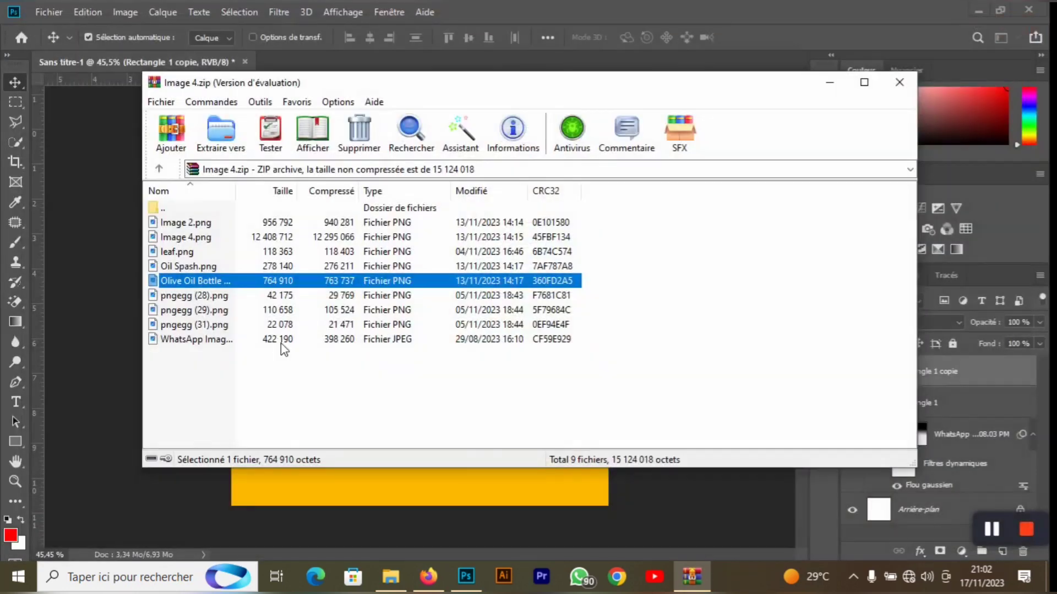
left_click_drag(259, 279, 348, 511)
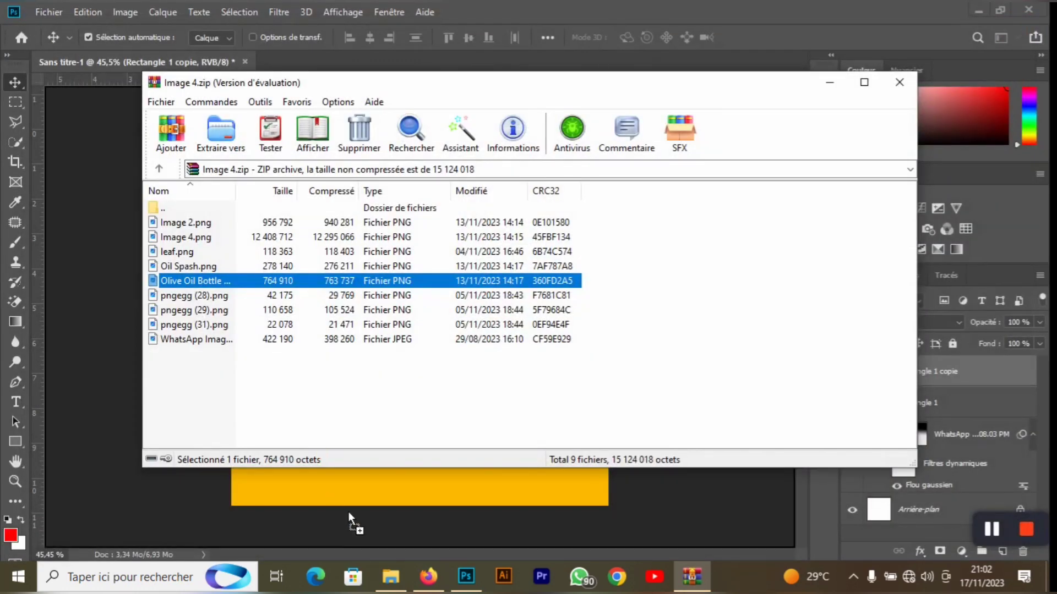
left_click_drag(362, 139, 429, 344)
left_click_drag(456, 456, 515, 350)
left_click_drag(551, 404, 571, 418)
left_click(643, 38)
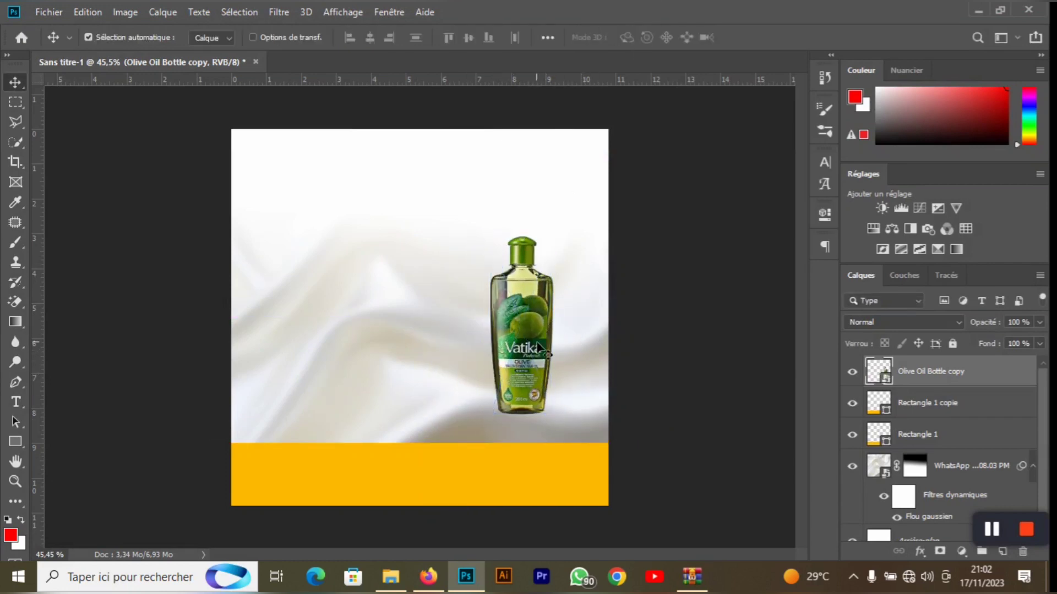
left_click_drag(538, 348, 538, 348)
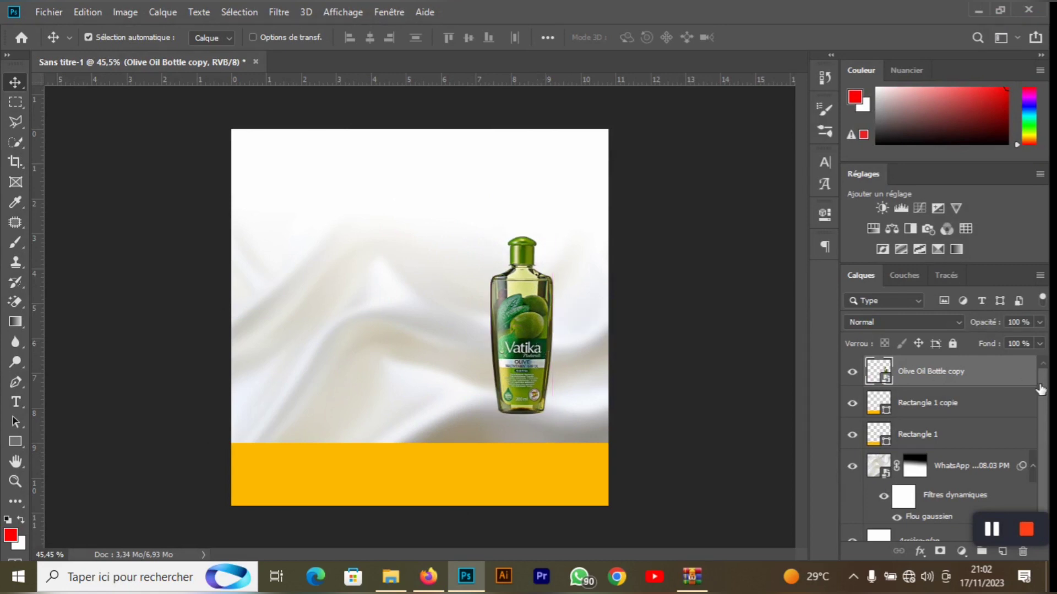
- Fill the original Rectangle 1 shape, beneath its copy, with the dark green sampled from the bottle's cap
left_click(955, 407)
left_click(954, 440)
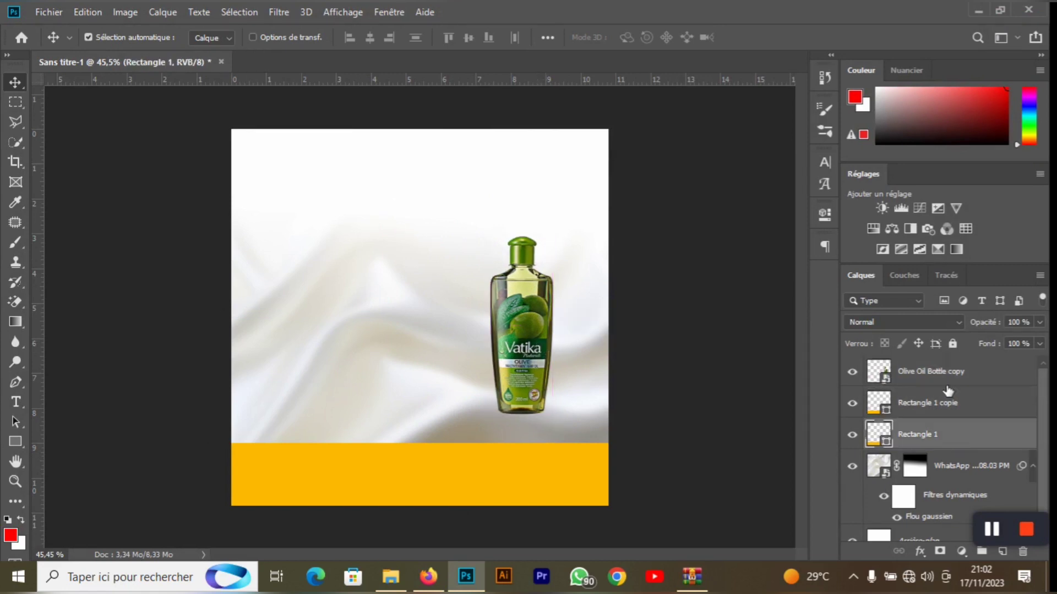
left_click(823, 215)
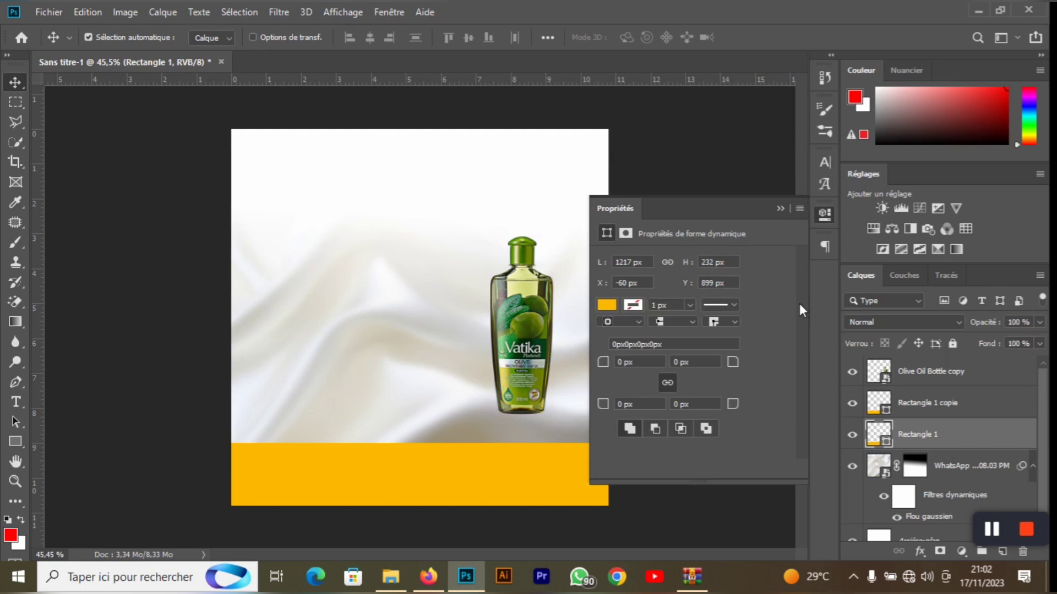
left_click(605, 305)
left_click(796, 335)
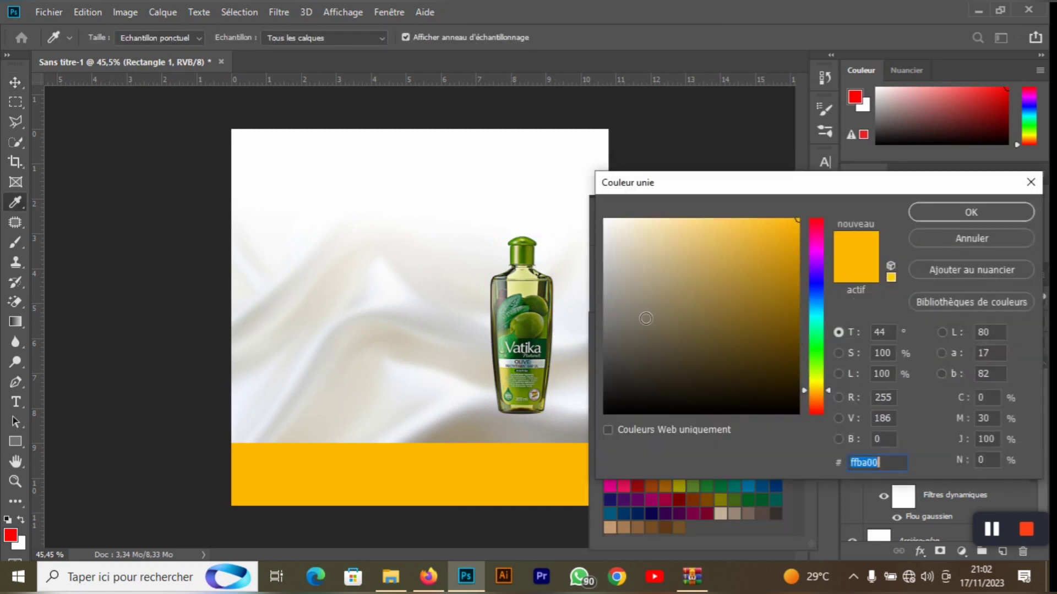
left_click(521, 312)
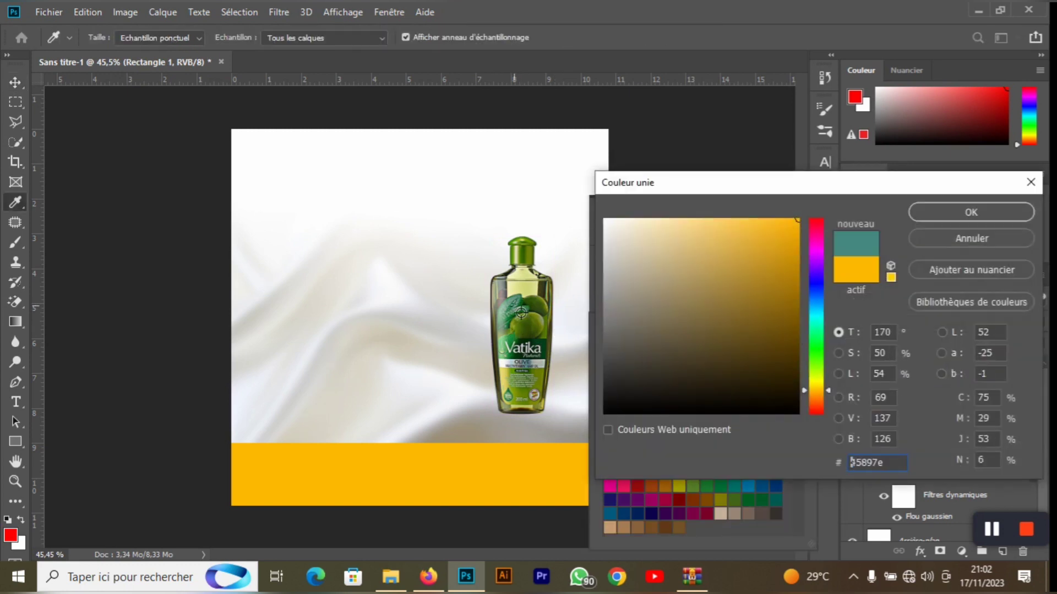
left_click(524, 247)
left_click(942, 213)
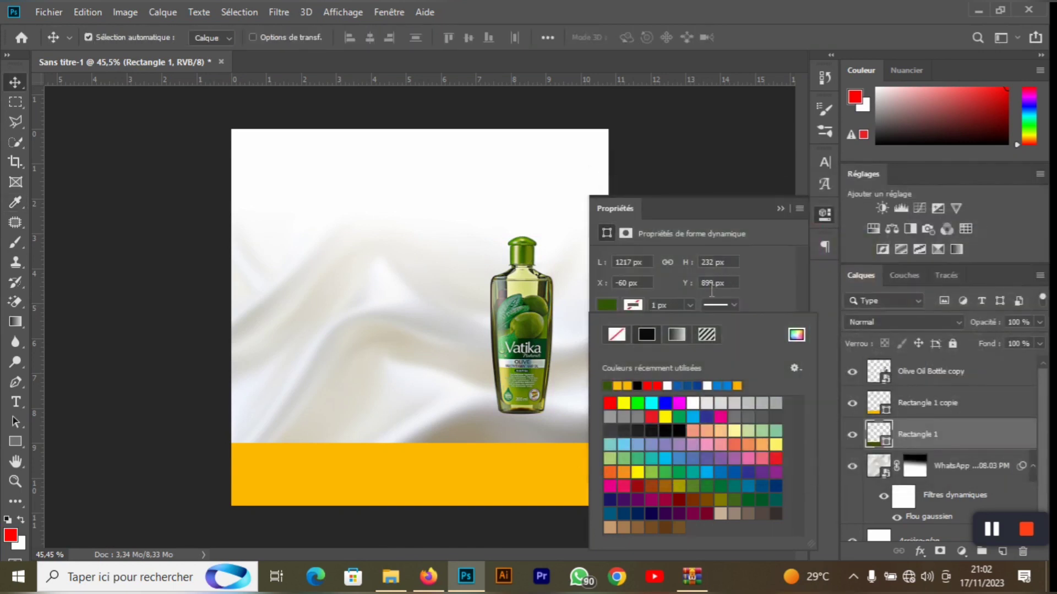
left_click(778, 211)
left_click(779, 209)
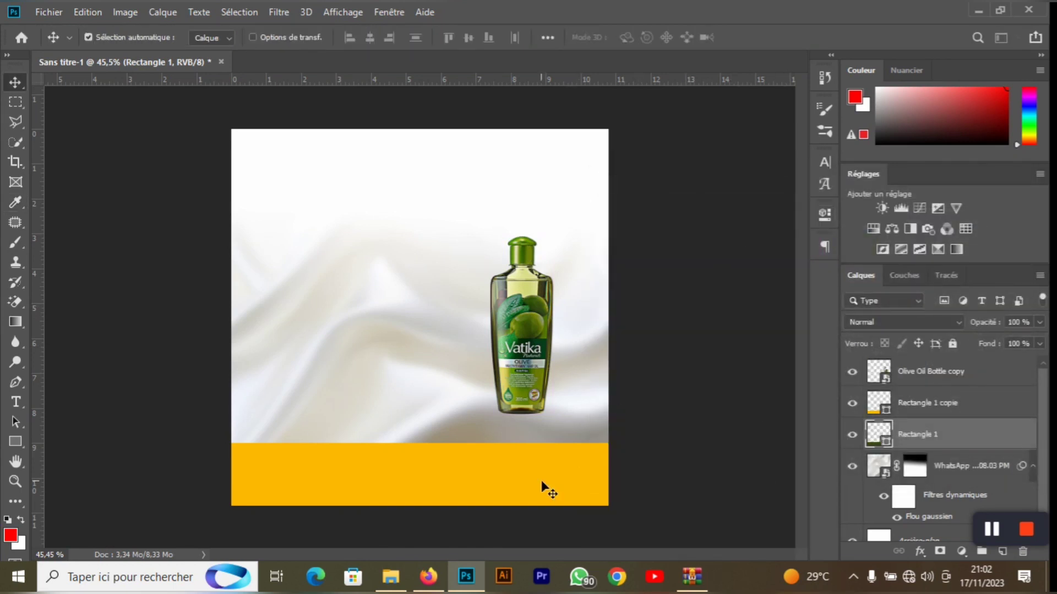
- Nudge the green rectangle up so a thin green strip shows along the orange band's upper edge
key("shift+Up")
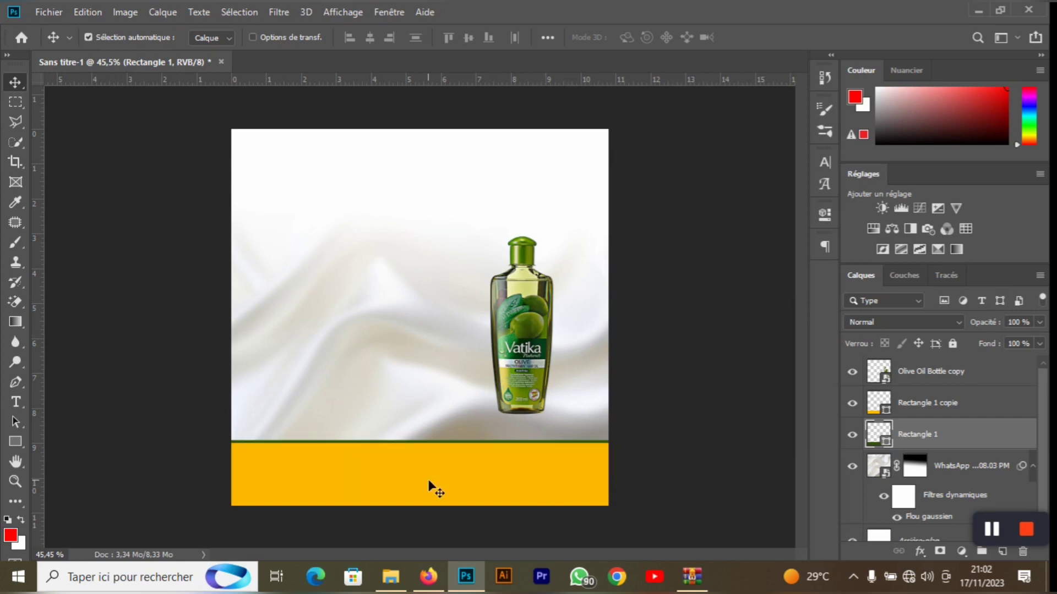
scroll(522, 451, "up", 3)
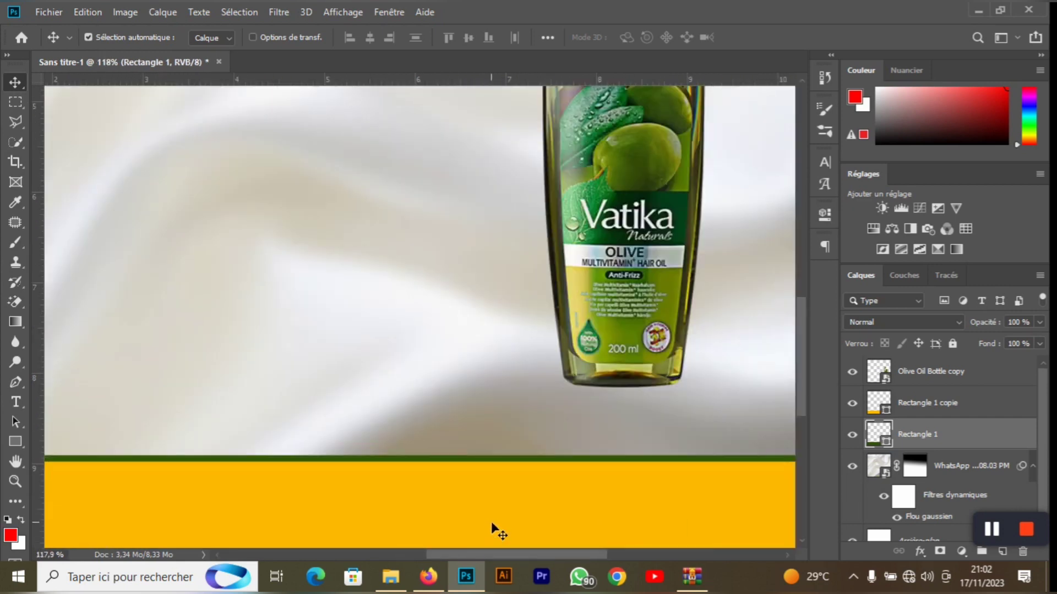
scroll(495, 528, "down", 4)
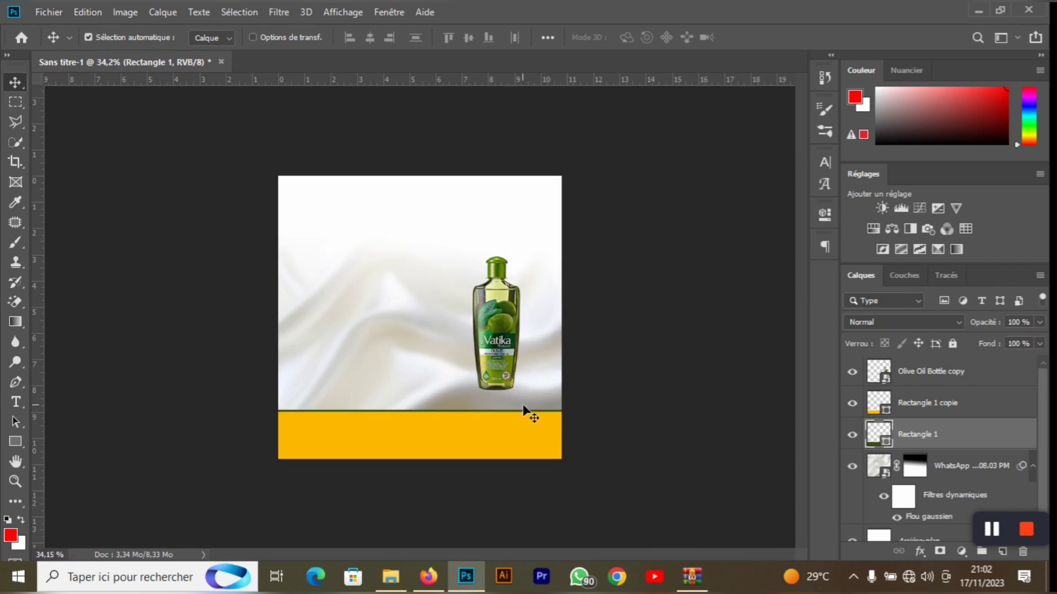
- Add an empty layer above Rectangle 1 copie, directly beneath the bottle layer
left_click(494, 352)
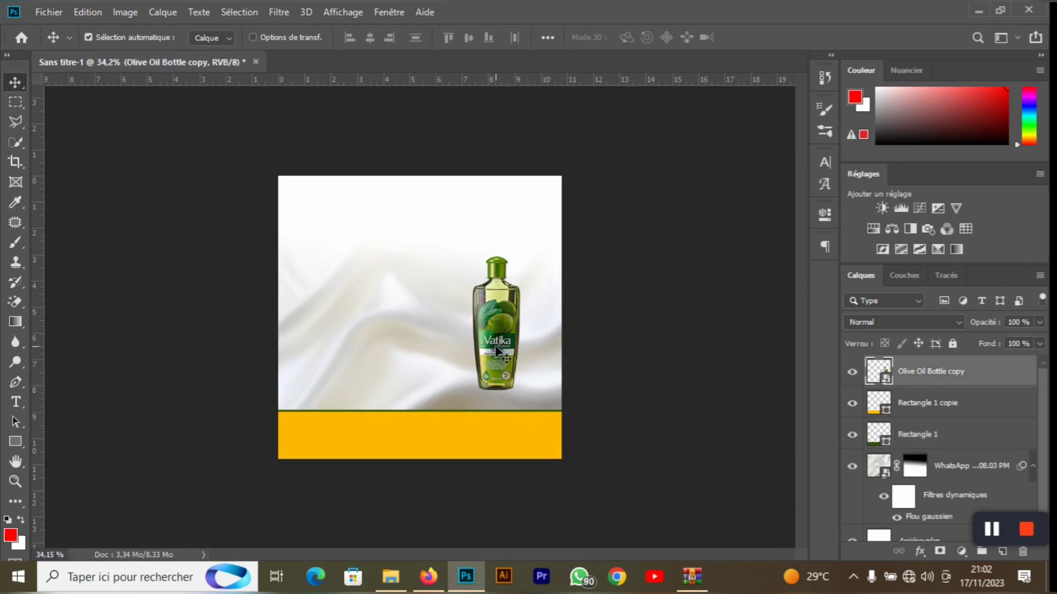
left_click(958, 411)
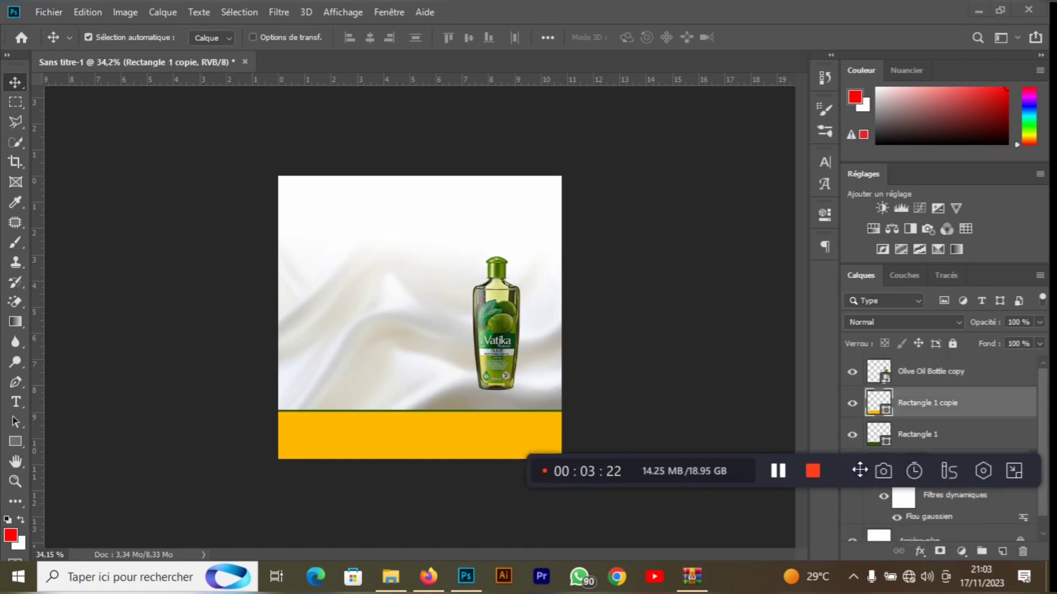
left_click(1009, 554)
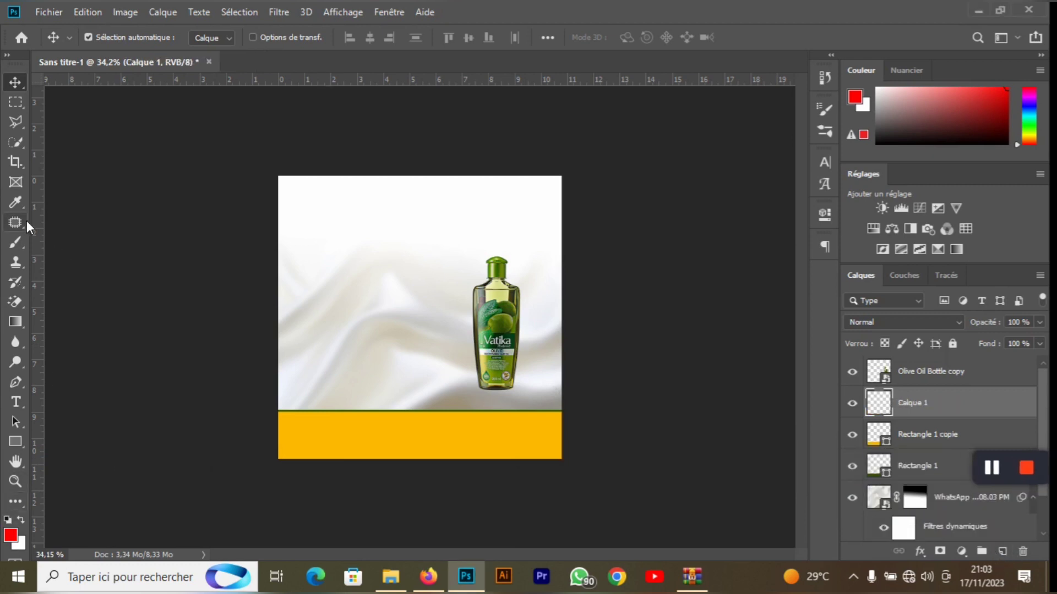
- Choose the Brush tool and set the foreground colour to black #000000
left_click(15, 242)
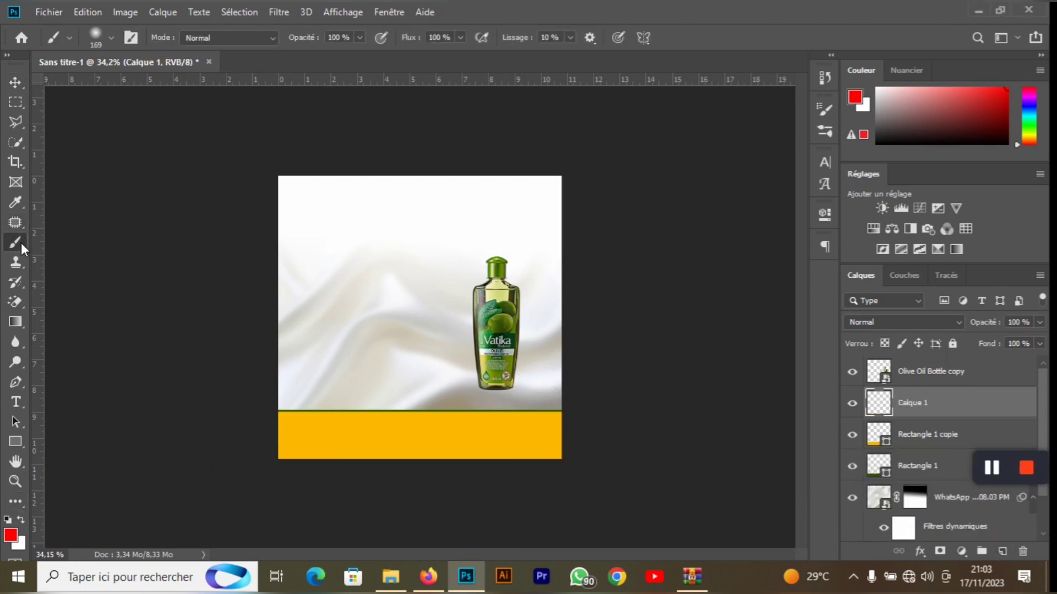
left_click(12, 537)
left_click_drag(786, 363, 798, 414)
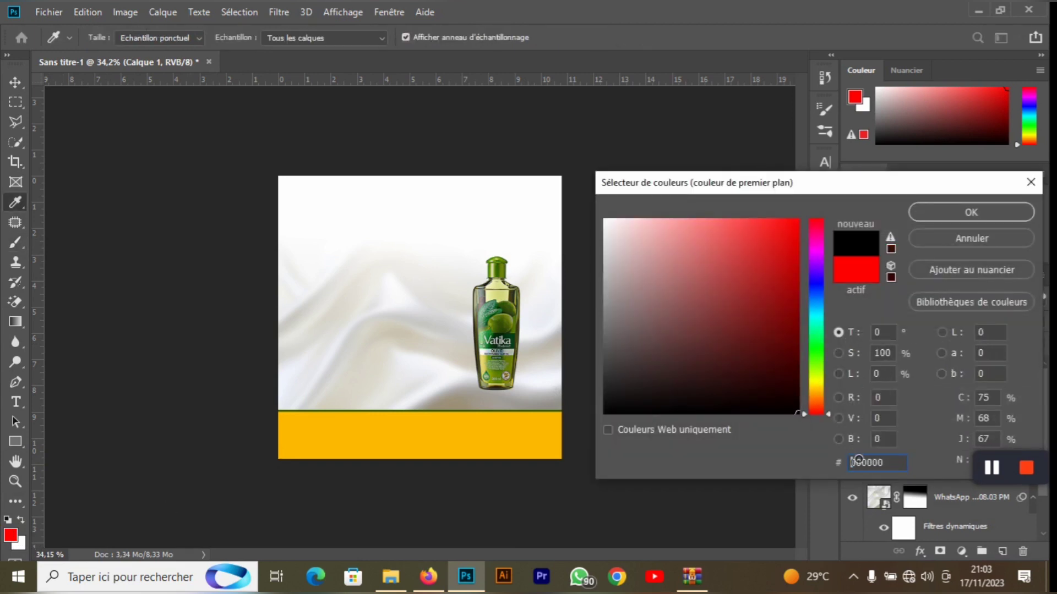
left_click(933, 211)
- Flatten the soft round brush tip into a thin horizontal ellipse at 0 % hardness and enlarge it to 234 px
left_click(112, 38)
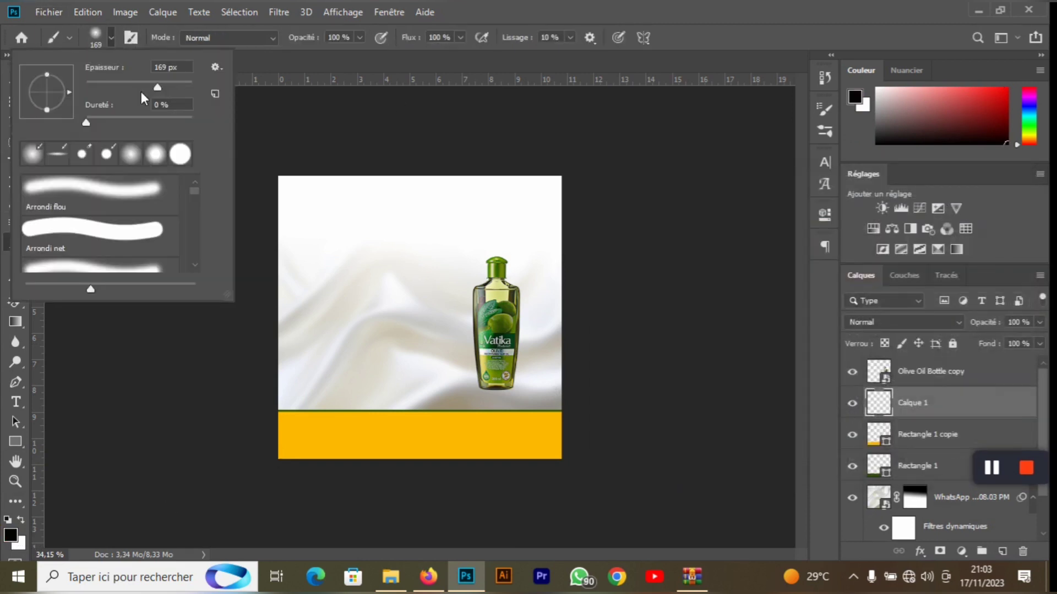
left_click(87, 124)
left_click(109, 35)
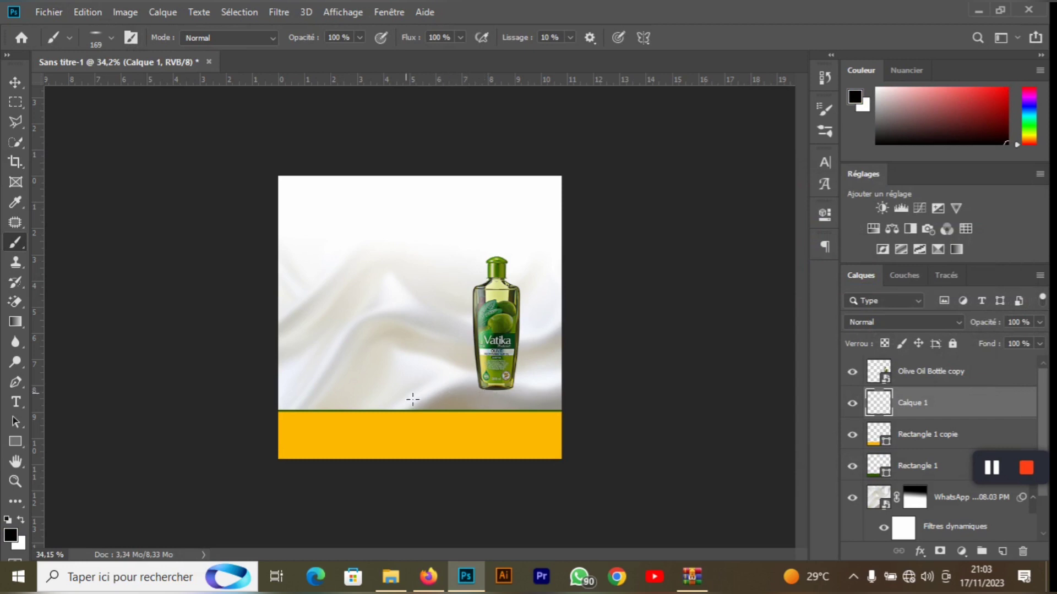
mouse_move(406, 391)
left_mouse_down()
mouse_move(565, 381)
mouse_move(391, 397)
mouse_move(434, 391)
mouse_move(322, 391)
mouse_move(384, 390)
mouse_move(352, 388)
left_mouse_up()
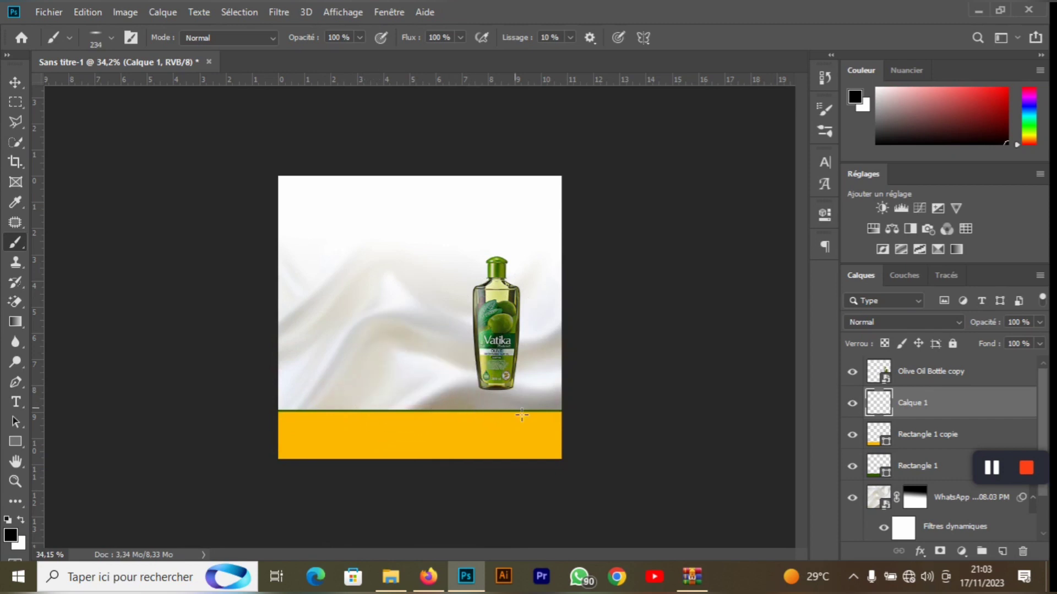
- Paint a single soft black shadow under the bottle's base and inspect it up close
left_click(502, 394)
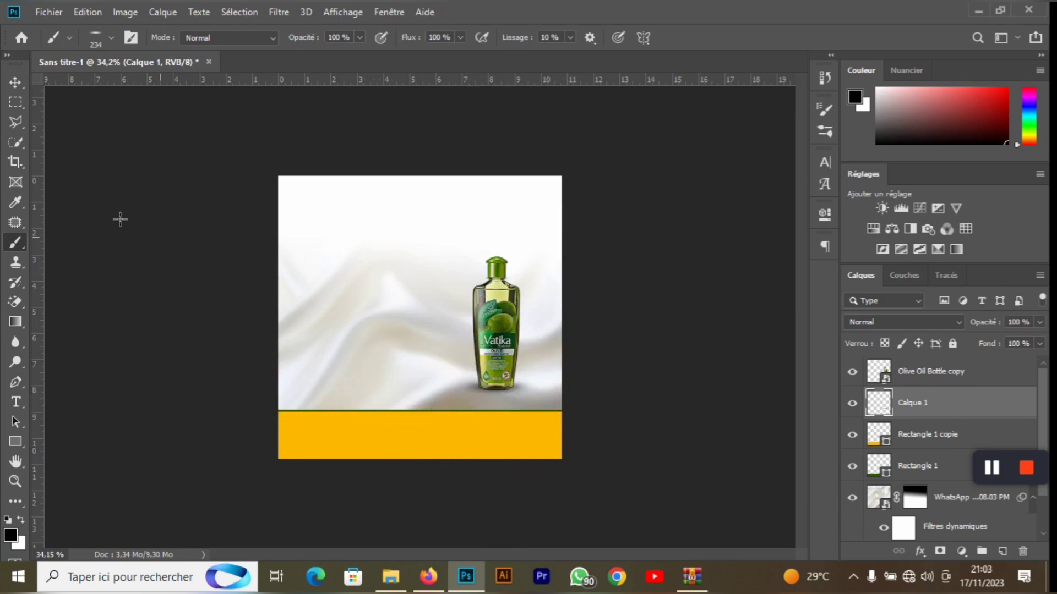
left_click(16, 82)
scroll(551, 369, "up", 5)
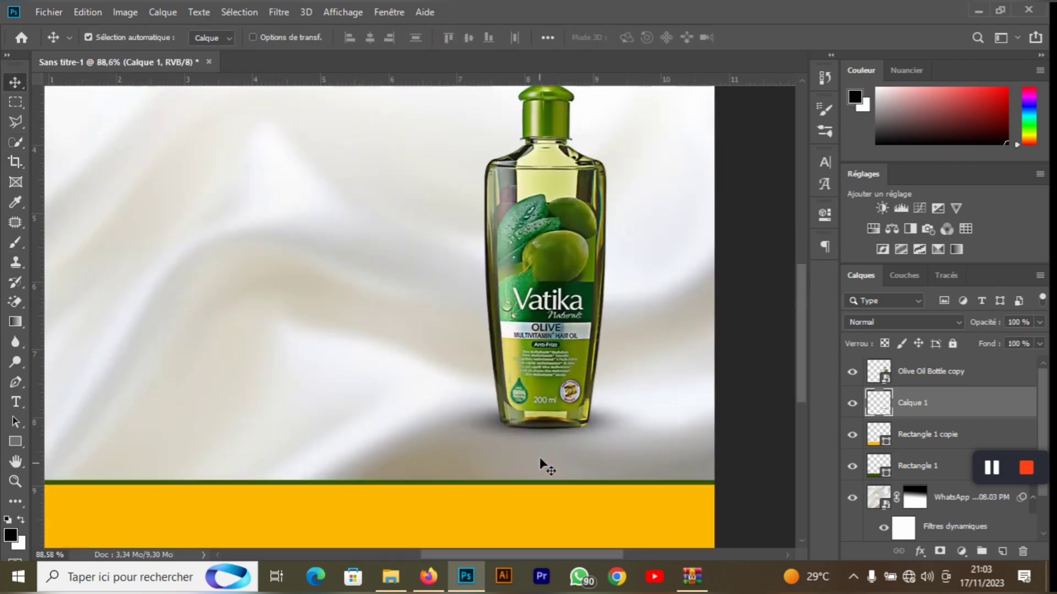
scroll(544, 465, "down", 5)
scroll(505, 324, "up", 1)
- Duplicate the Olive Oil Bottle copy layer and flip the duplicate vertically
left_click(505, 325)
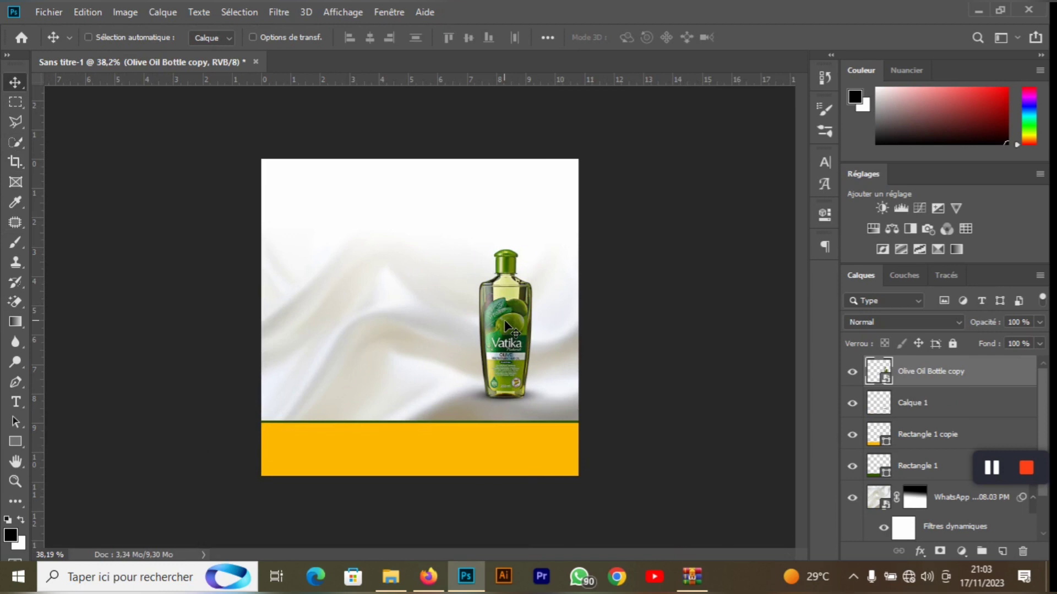
key("ctrl+j")
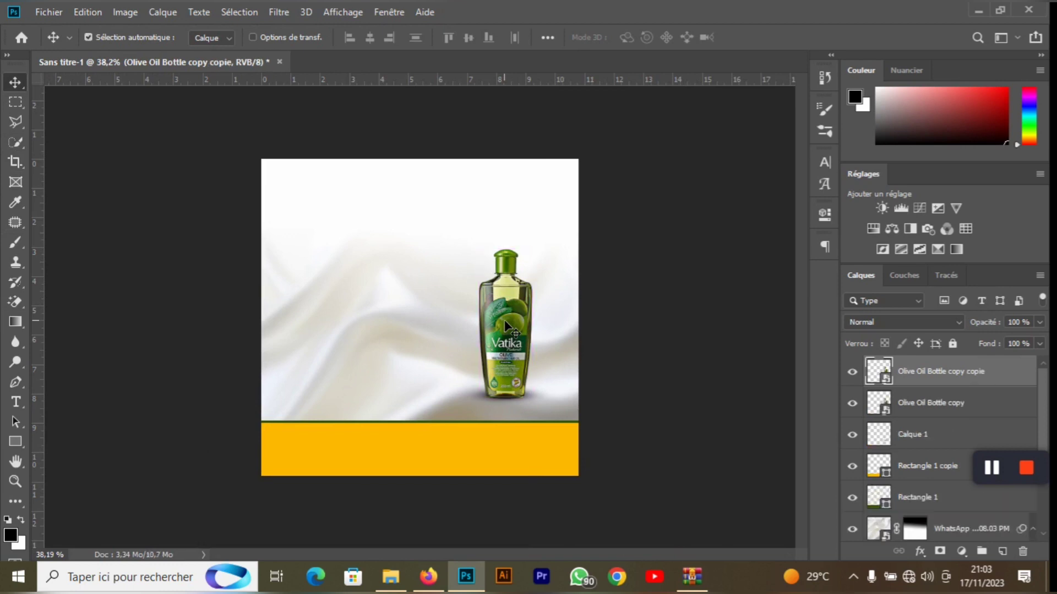
key("ctrl+t")
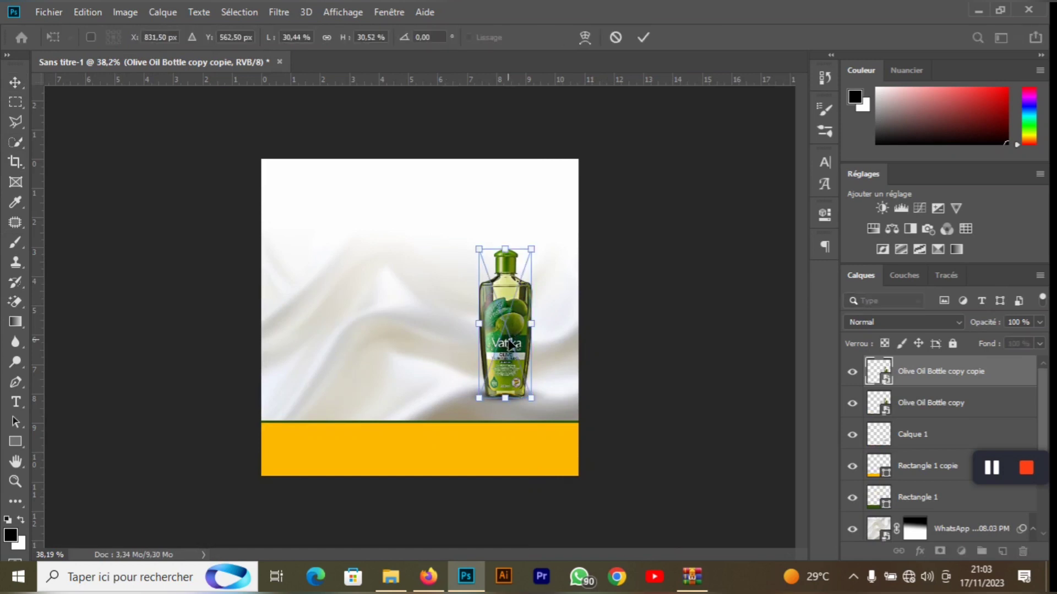
right_click(508, 366)
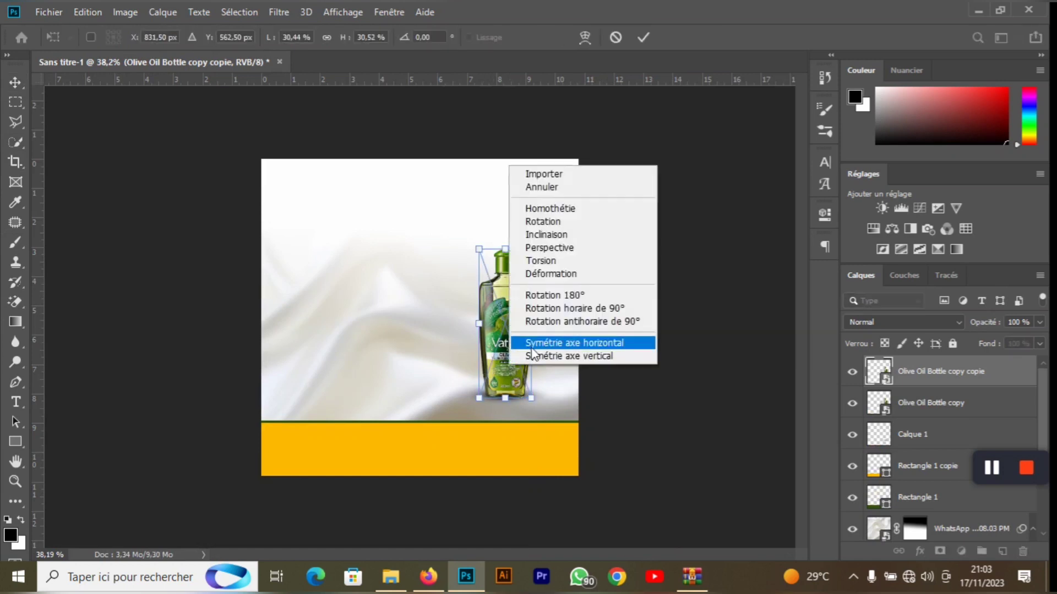
left_click(534, 355)
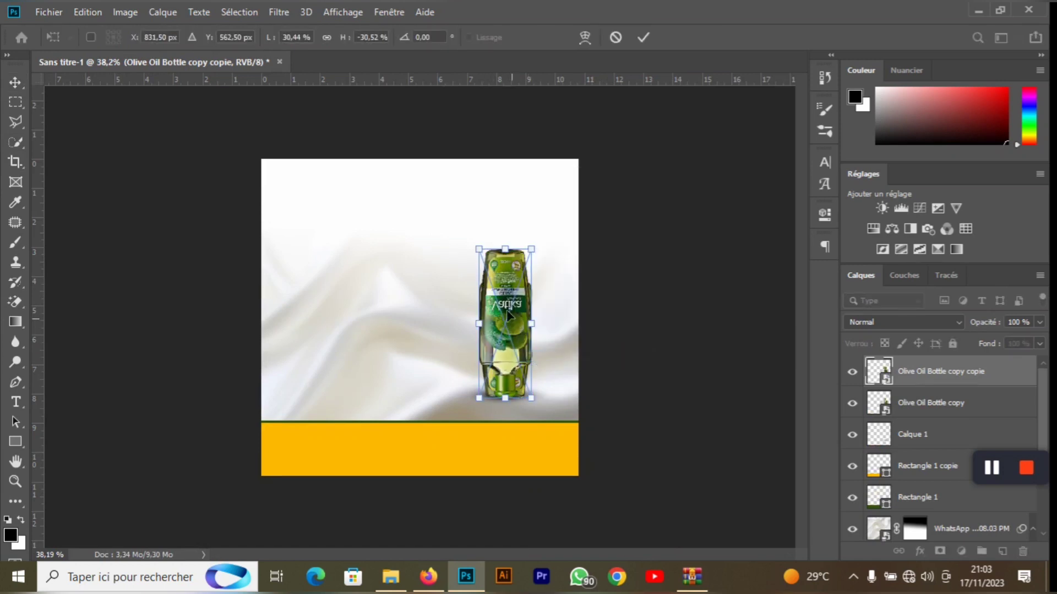
- Move the flipped bottle directly beneath the upright bottle and nudge it until the two bases line up as a reflection
left_click_drag(510, 275, 509, 427)
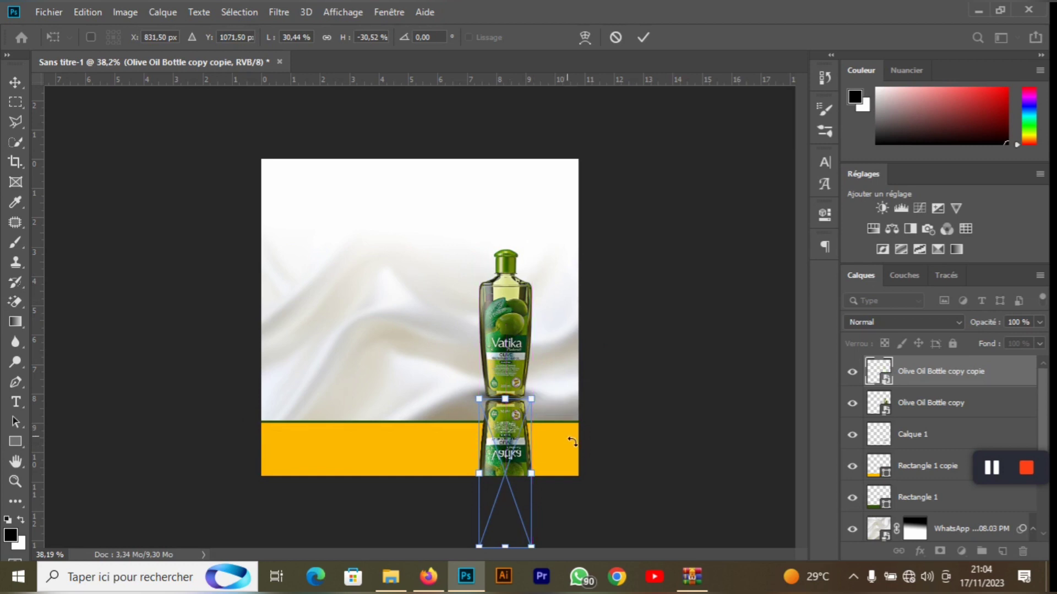
key("Down")
key("Down")
key("Down")
key("Down")
key("Down")
key("Left")
key("Left")
key("Left")
key("Left")
key("Left")
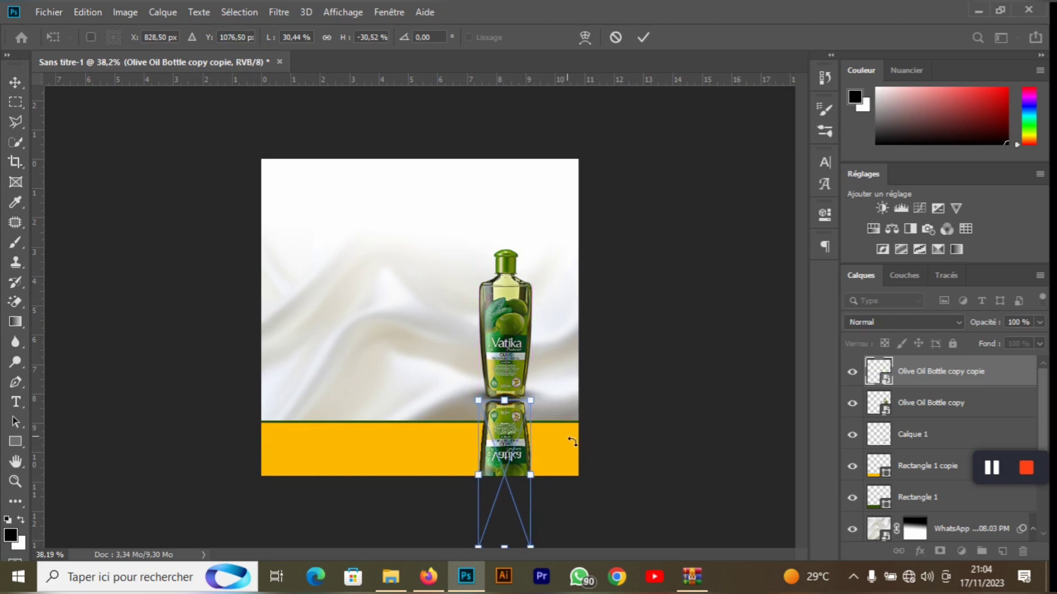
left_click(641, 35)
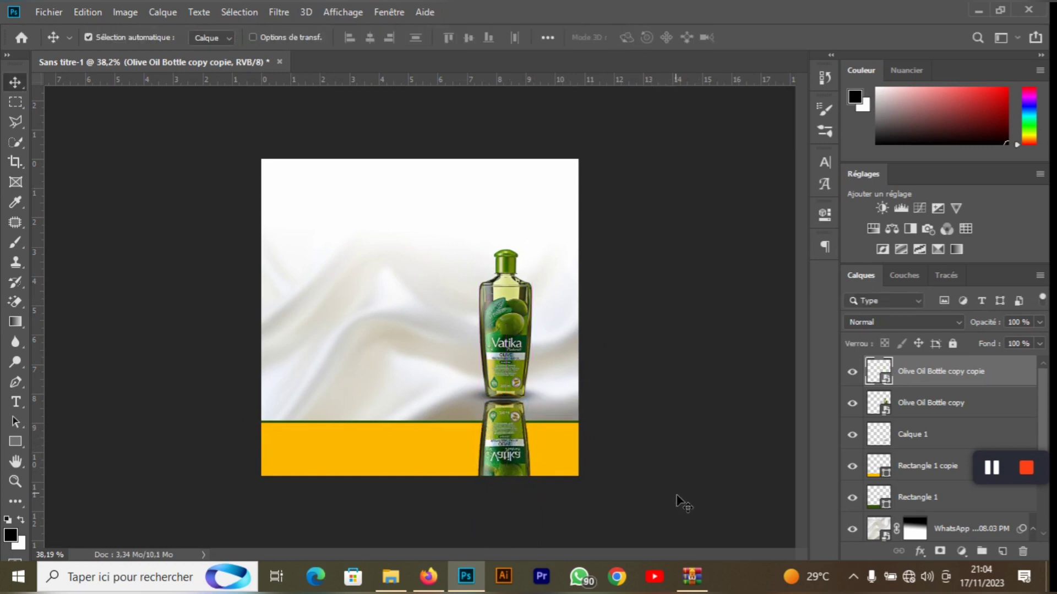
key("Right")
key("Right")
key("Right")
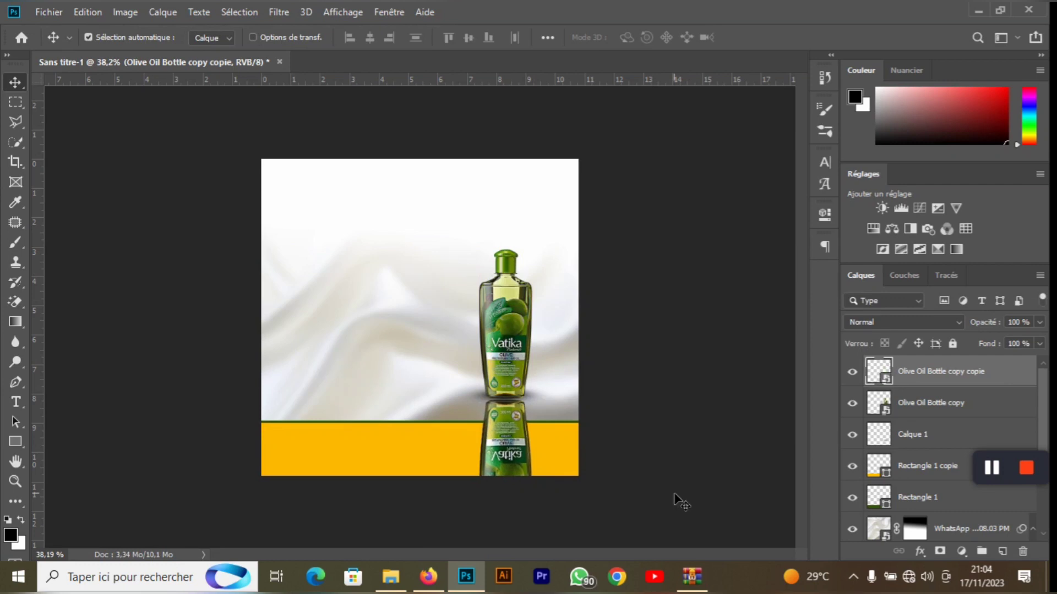
- Add a layer mask to the flipped bottle and fade its lower part out above the orange band with a black-to-white linear gradient
left_click(940, 551)
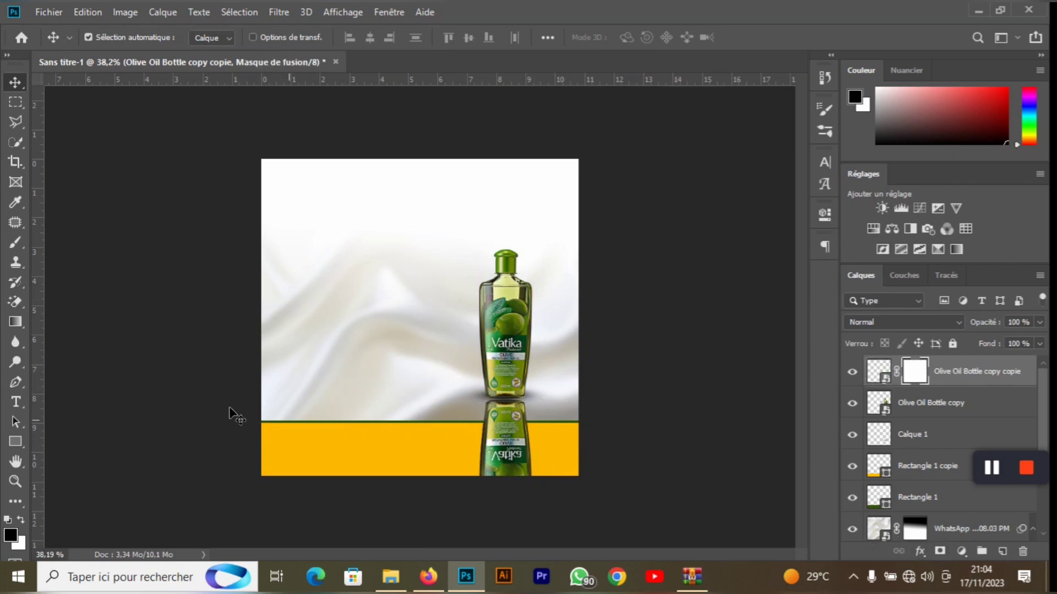
left_click(15, 322)
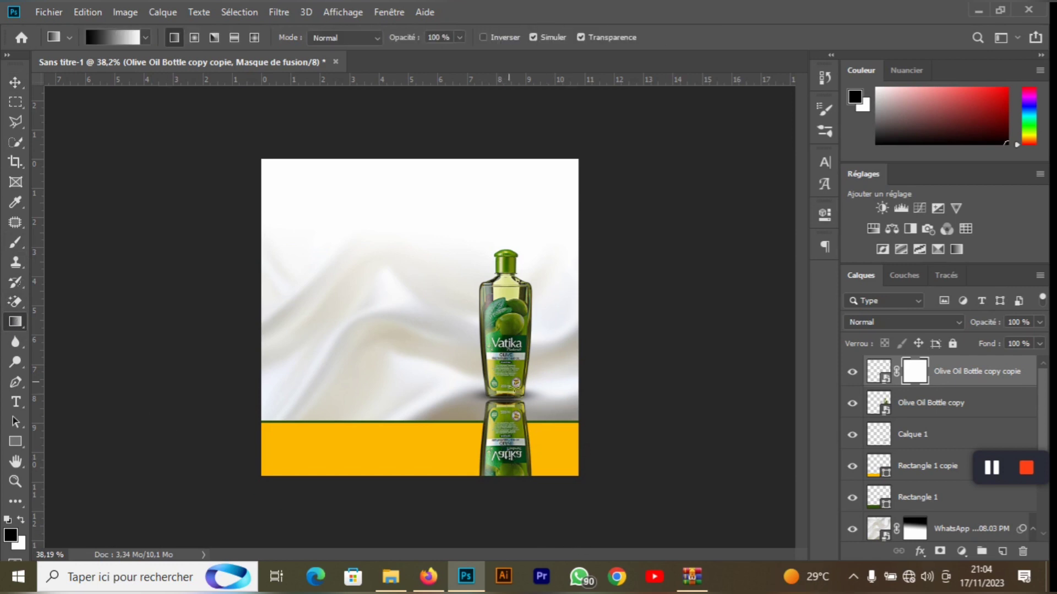
left_click_drag(513, 450, 514, 386)
left_click_drag(497, 434, 516, 429)
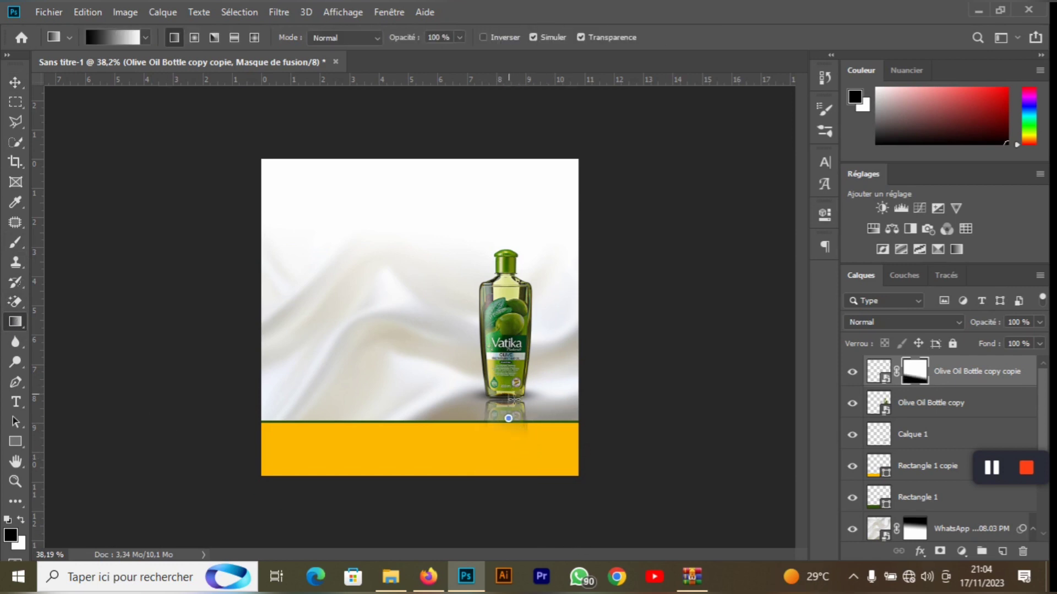
scroll(511, 397, "up", 5)
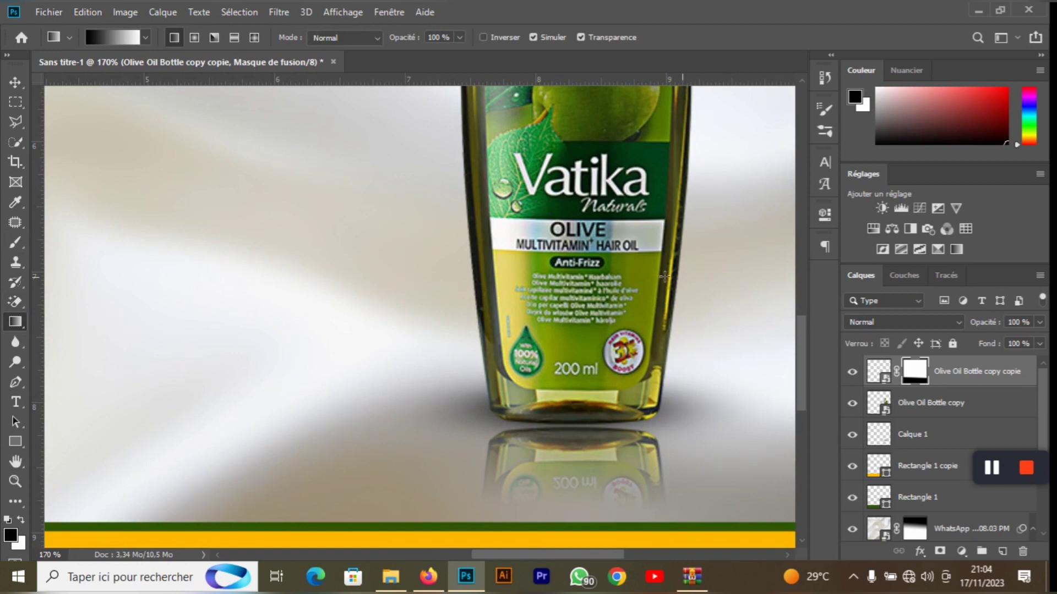
- Apply a light Gaussian blur to the reflection's layer mask
left_click(16, 82)
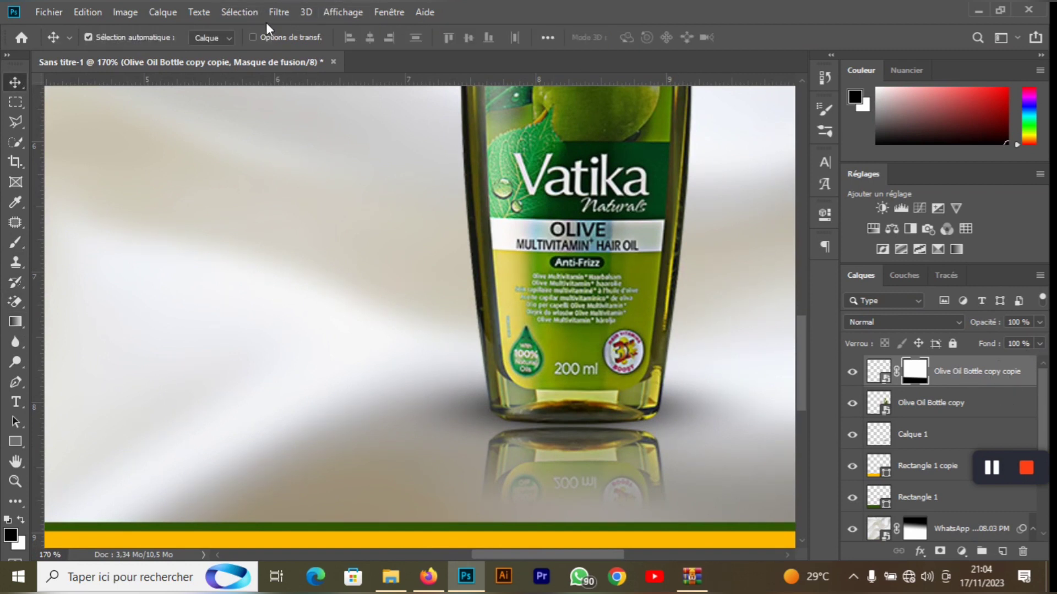
left_click(279, 12)
mouse_move(308, 230)
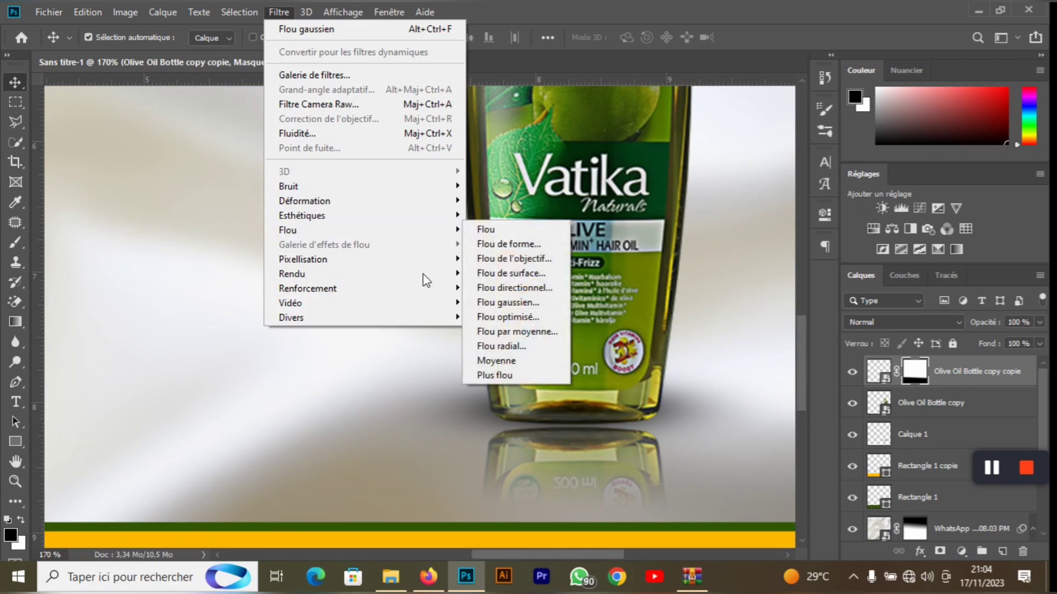
left_click(545, 306)
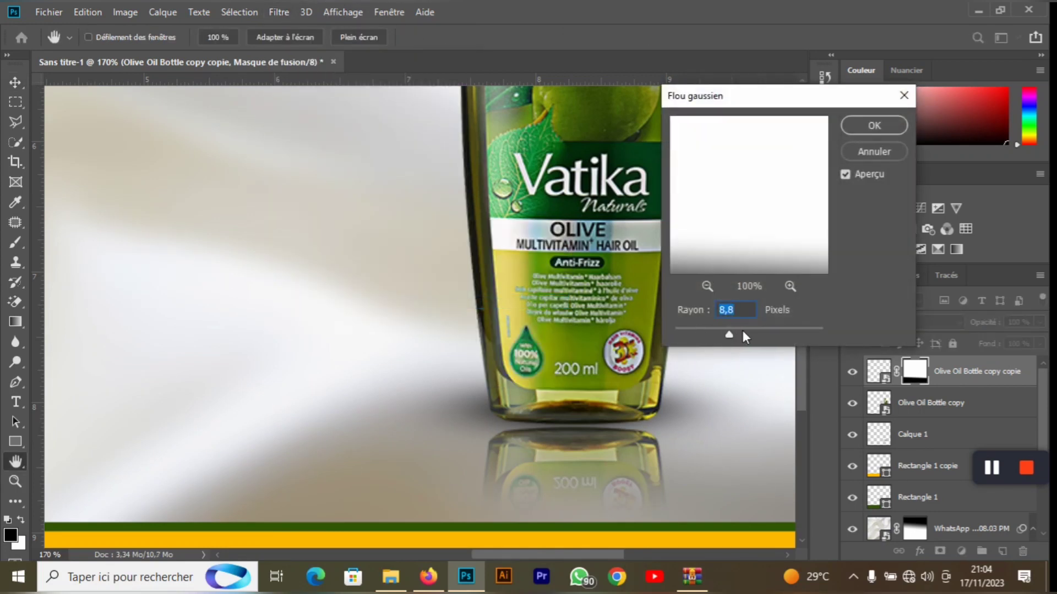
left_click_drag(743, 332, 712, 330)
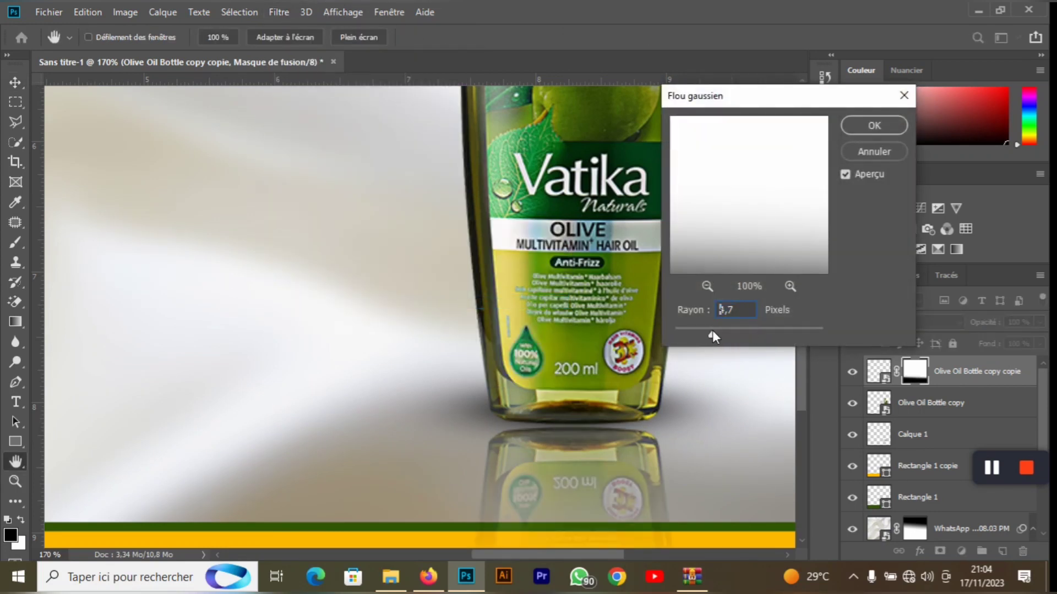
left_click(857, 127)
- Set the opacity of the bottle's reflection layer to 42 %
key("ctrl+0")
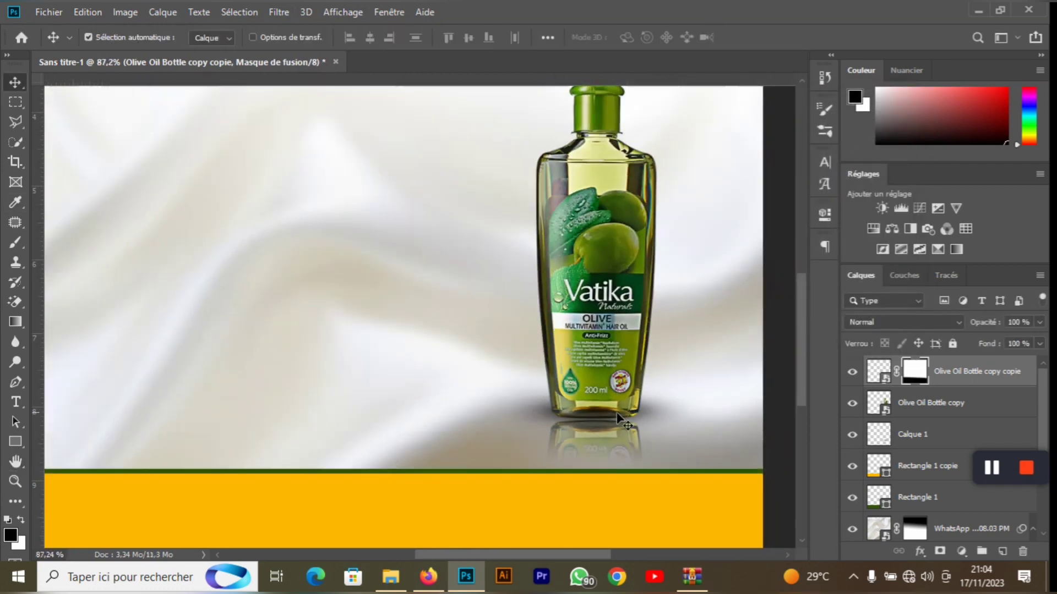
left_click_drag(1038, 329, 1007, 338)
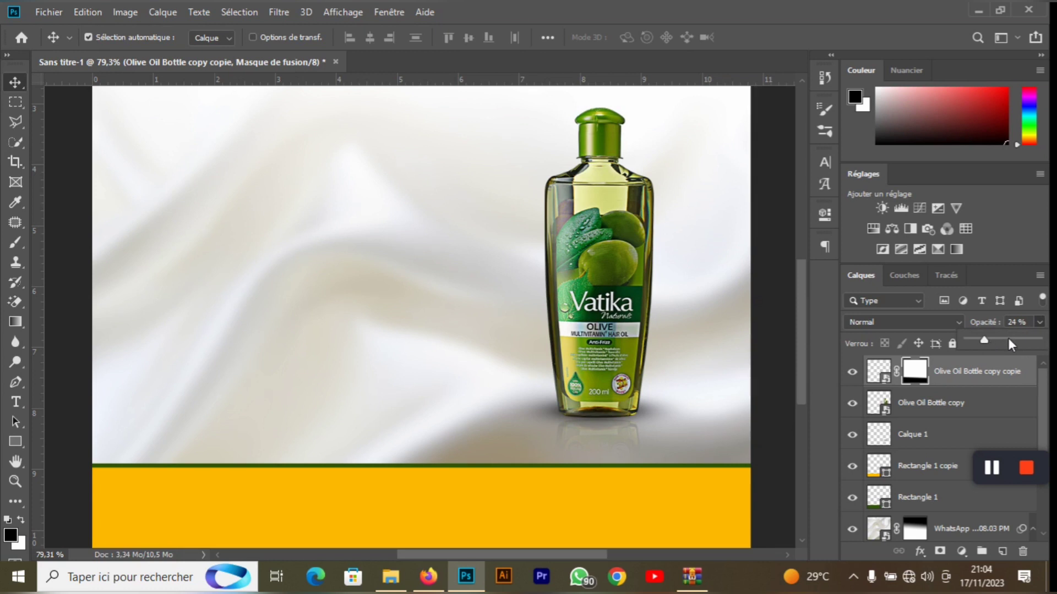
left_click_drag(1011, 343, 996, 344)
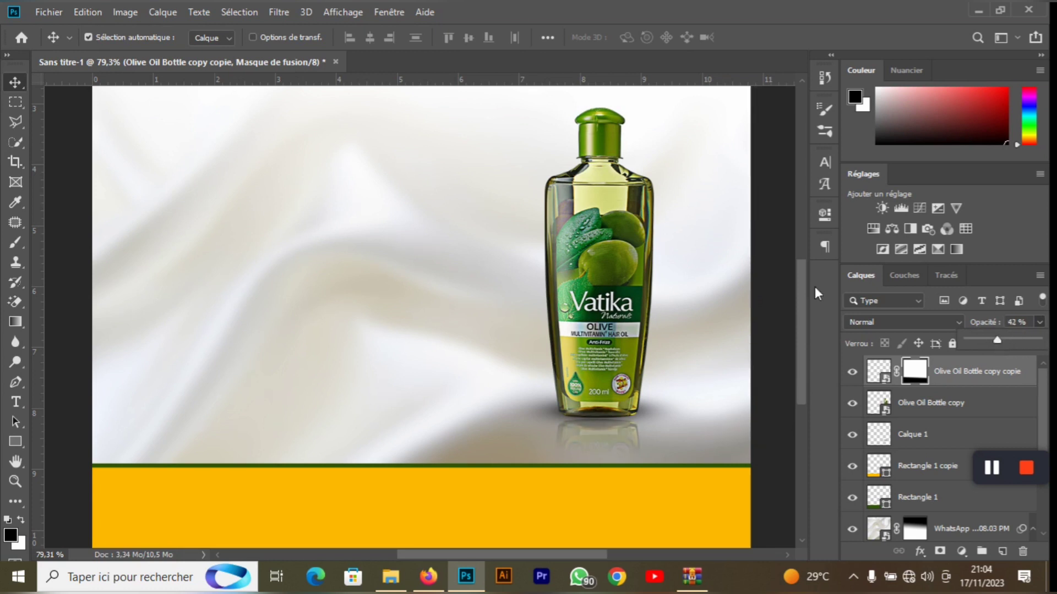
- Duplicate the upright bottle, scale the duplicate to about 81 % and centre it on the canvas's right edge at X 1080, Y 495 px
key("ctrl+0")
left_click(524, 287)
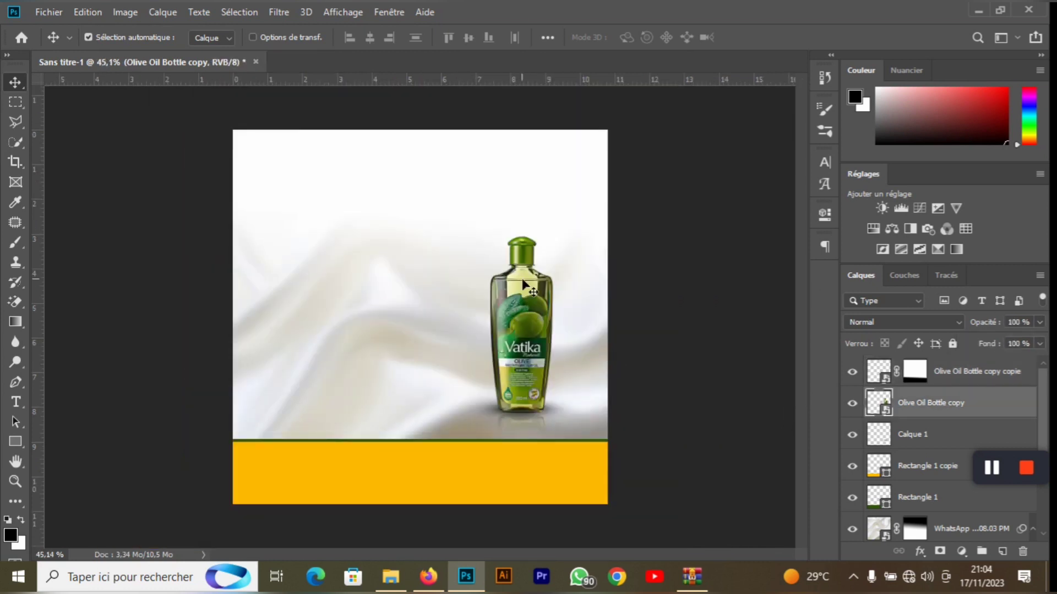
key("ctrl+j")
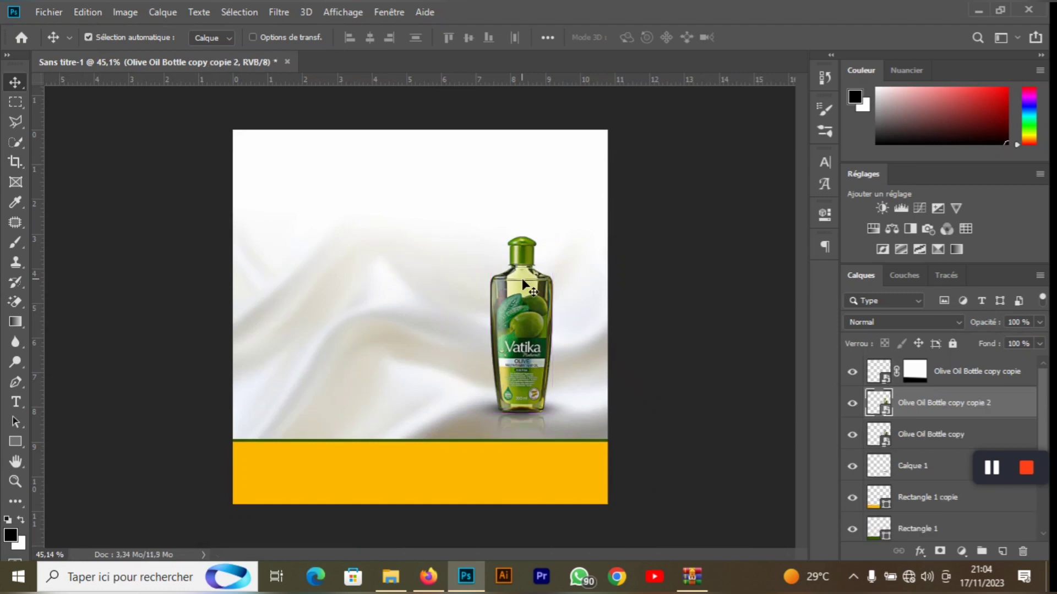
key("ctrl+t")
left_click_drag(554, 238, 608, 110)
left_click_drag(594, 335, 658, 363)
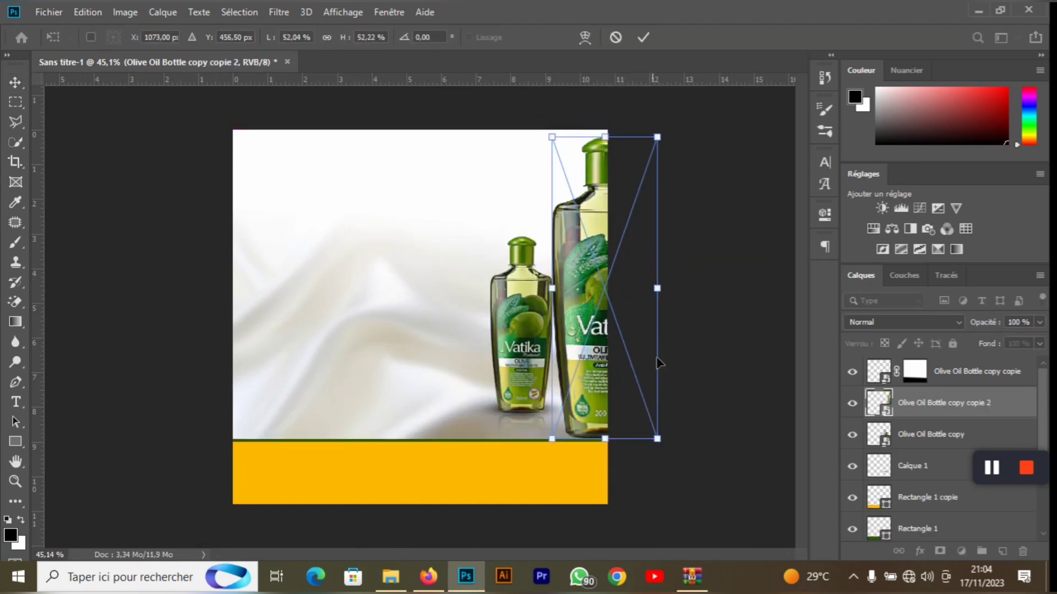
scroll(657, 363, "down", 3)
left_click_drag(592, 408, 621, 508)
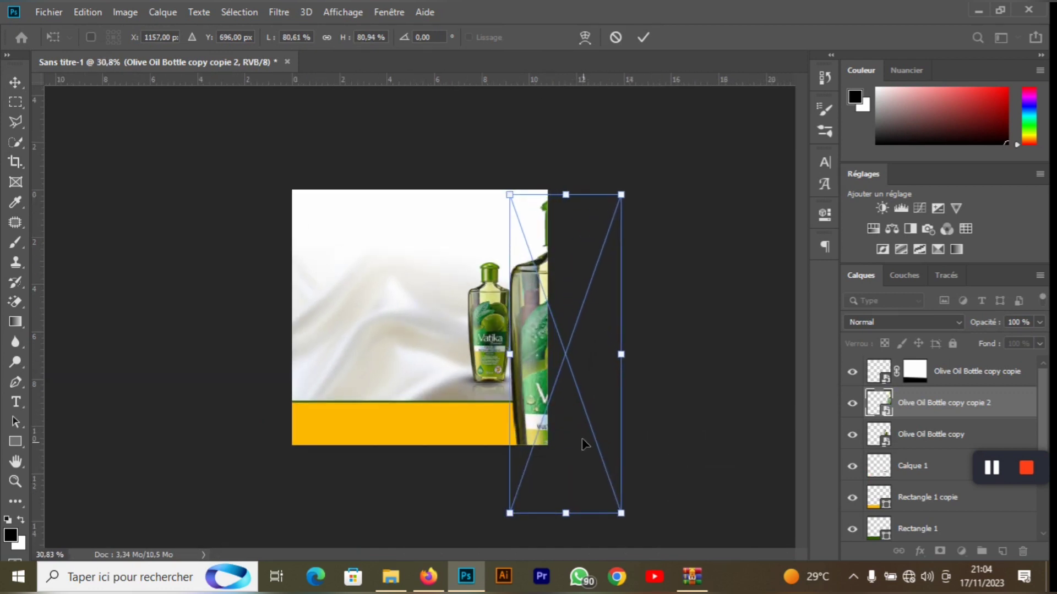
left_click_drag(580, 438, 563, 391)
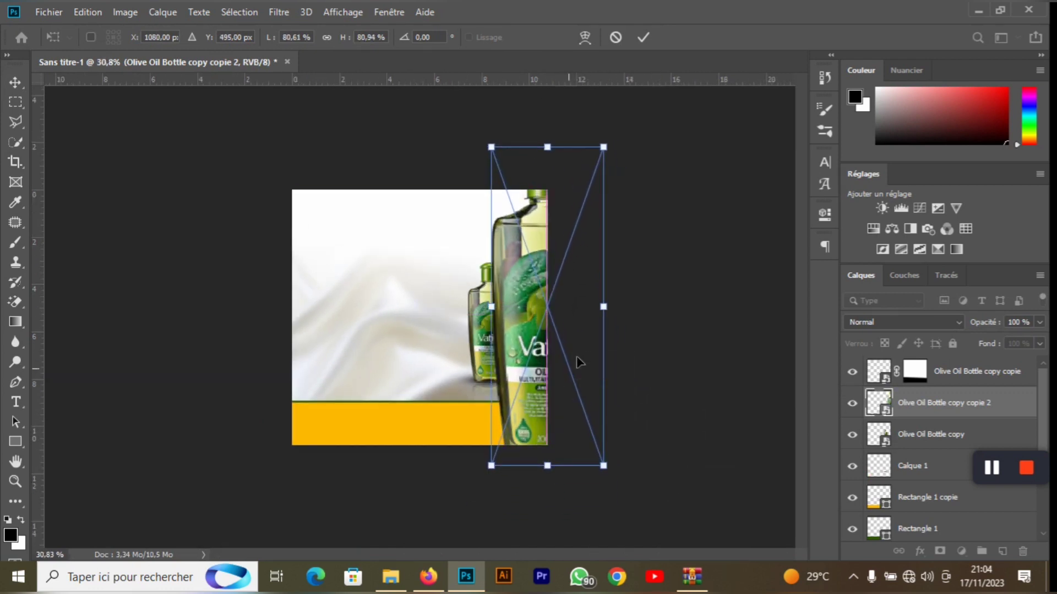
left_click(644, 37)
- Move the enlarged bottle layer between Rectangle 1 and the silk image, and set its opacity to 8 %
left_click_drag(951, 421, 909, 444)
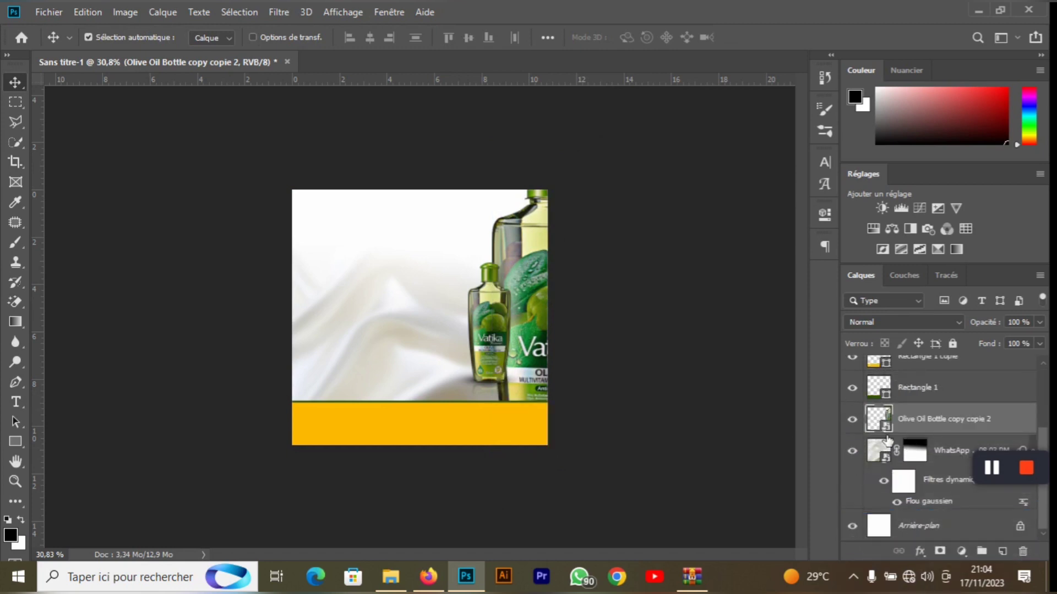
left_click(1039, 321)
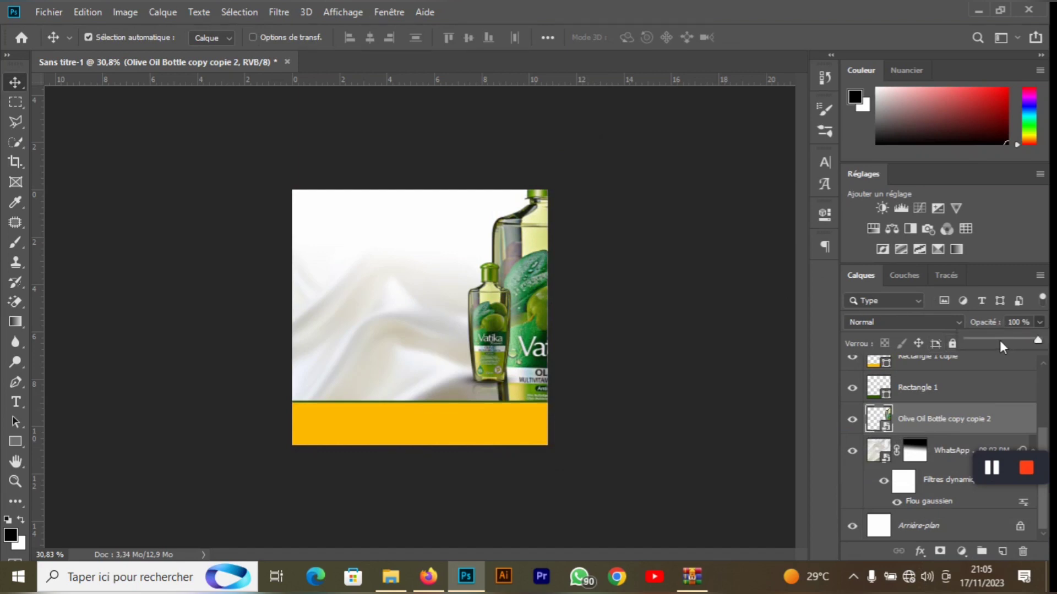
left_click_drag(981, 338, 973, 336)
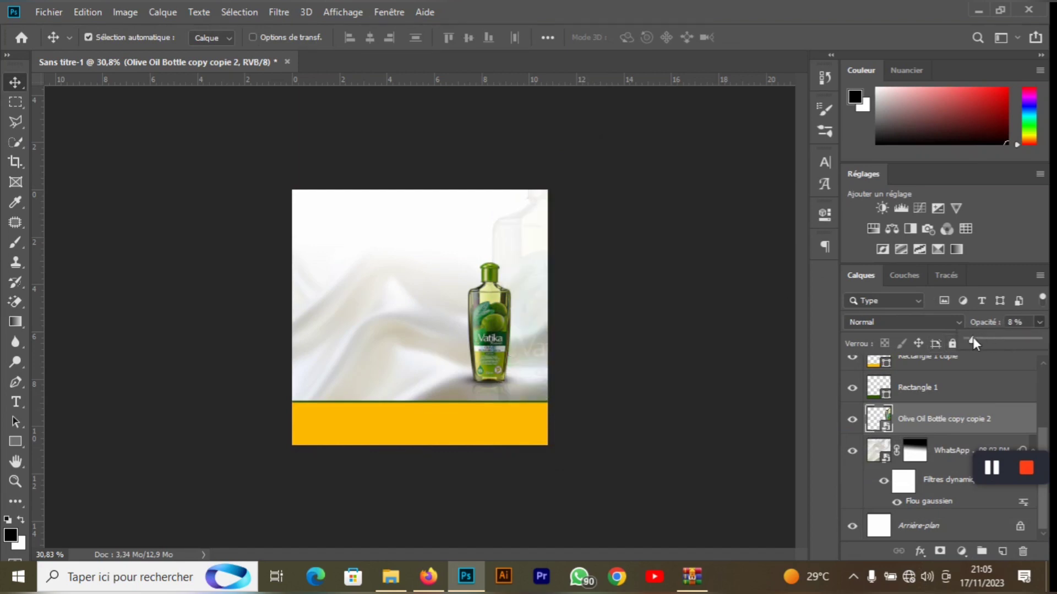
scroll(589, 271, "up", 5)
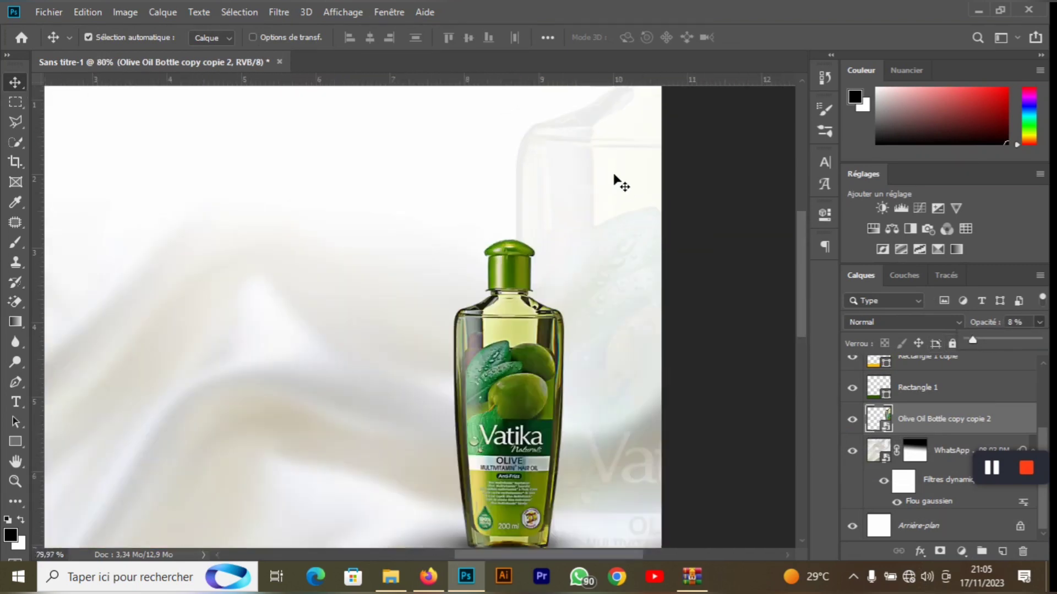
scroll(616, 187, "down", 2)
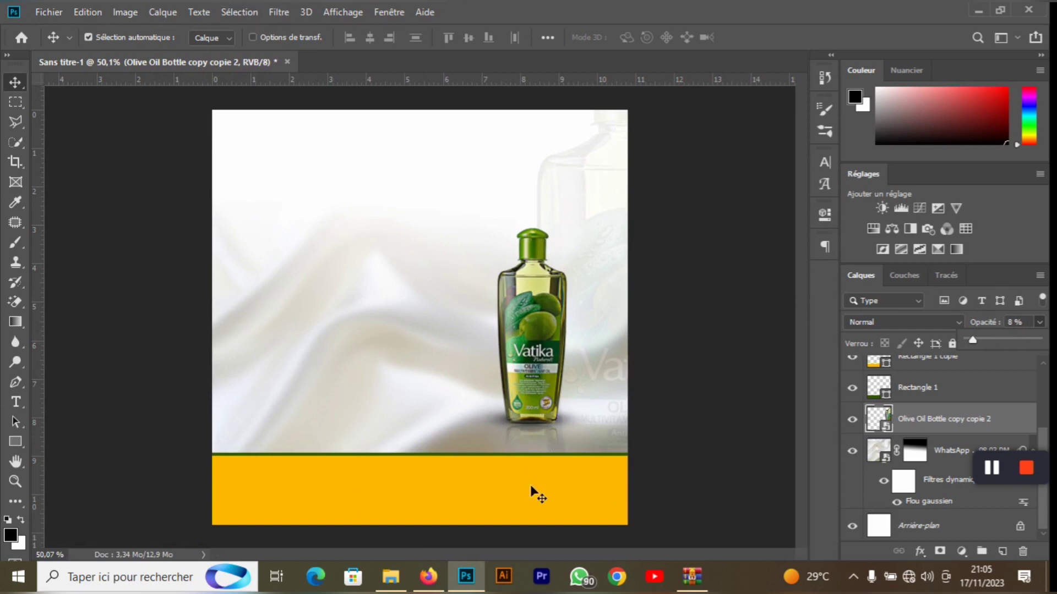
- Import Image 4.png from the Image 4.zip archive and place it scaled down at the base of the upright bottle
left_click(692, 576)
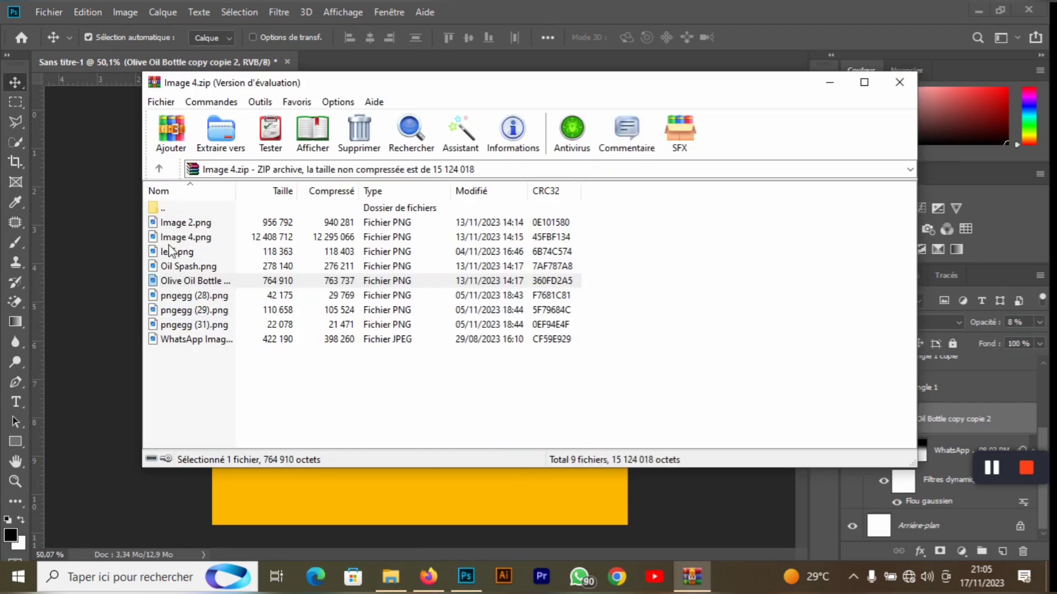
double_click(189, 266)
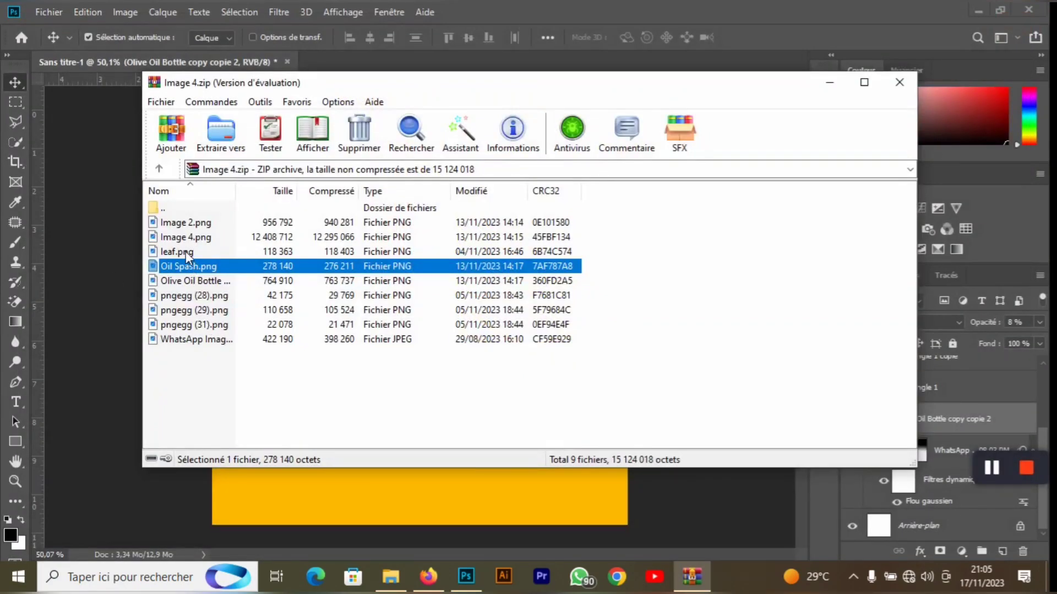
double_click(186, 251)
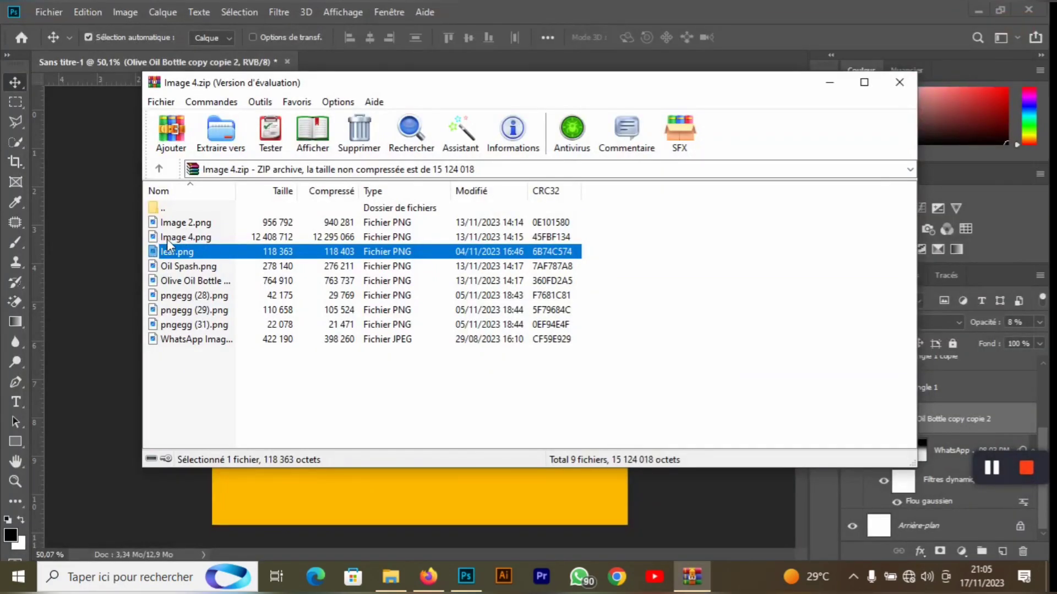
double_click(167, 239)
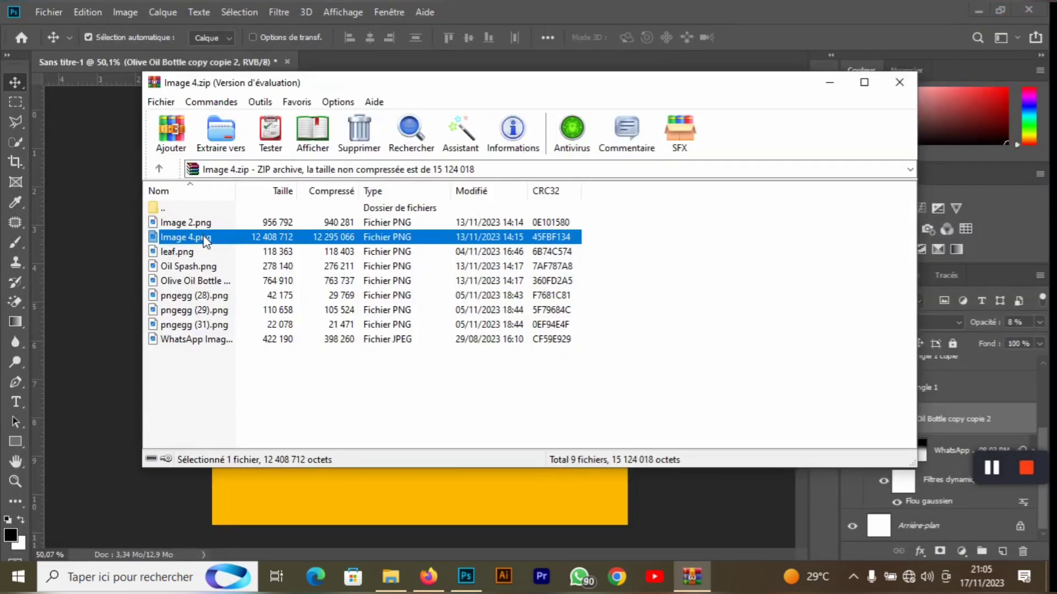
left_click_drag(204, 242, 322, 504)
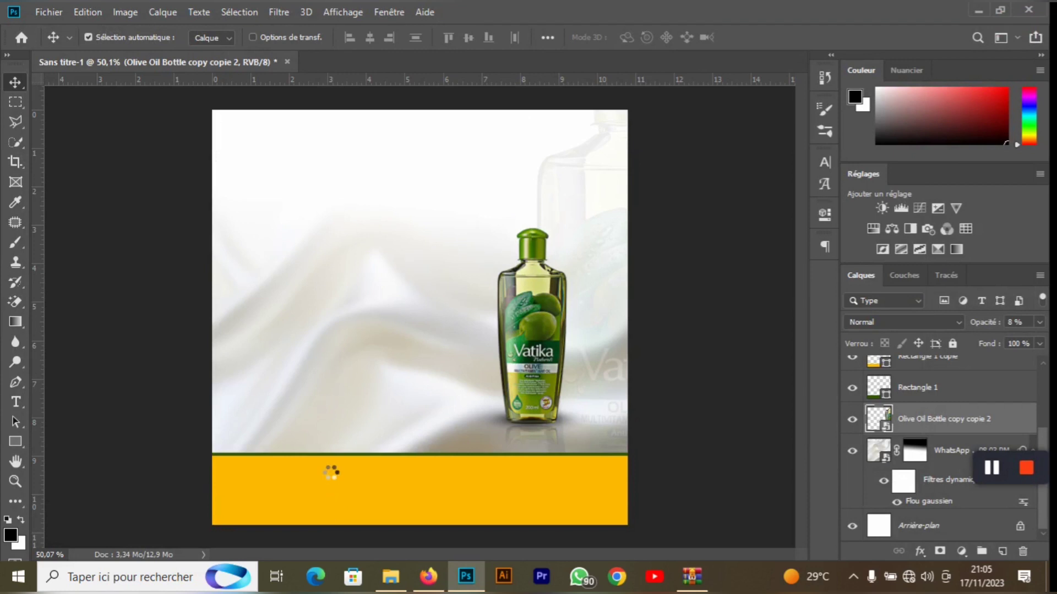
left_click_drag(217, 145, 559, 436)
left_click_drag(593, 477, 524, 418)
left_click(643, 37)
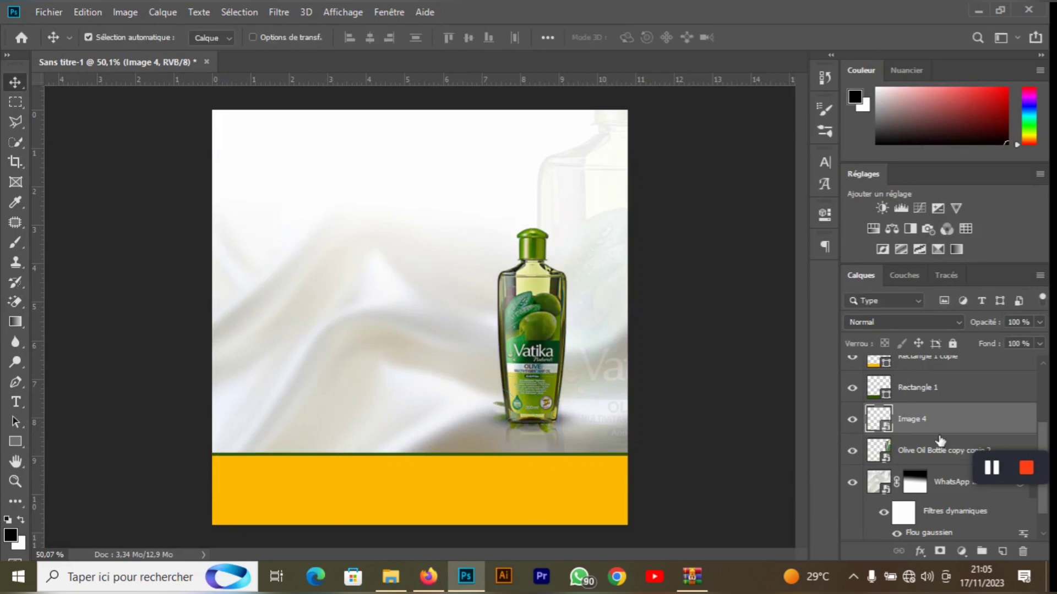
- Move the Image 4 layer to the top of the layer stack and shift the olive branch over the bottle's lower left side
left_click_drag(940, 440, 916, 358)
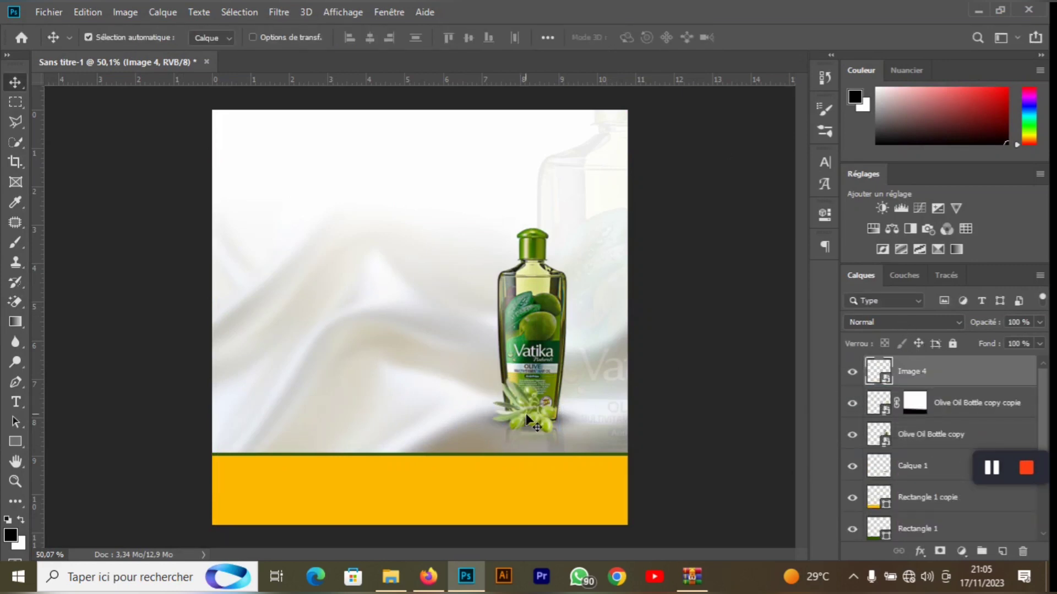
mouse_move(526, 419)
left_mouse_down()
mouse_move(514, 421)
mouse_move(528, 422)
left_mouse_up()
key("ctrl+z")
- Import Image 2.png from the archive and place it at about 18.9 % scale beside the olive branch, around X 900.5, Y 781 px
left_click(691, 577)
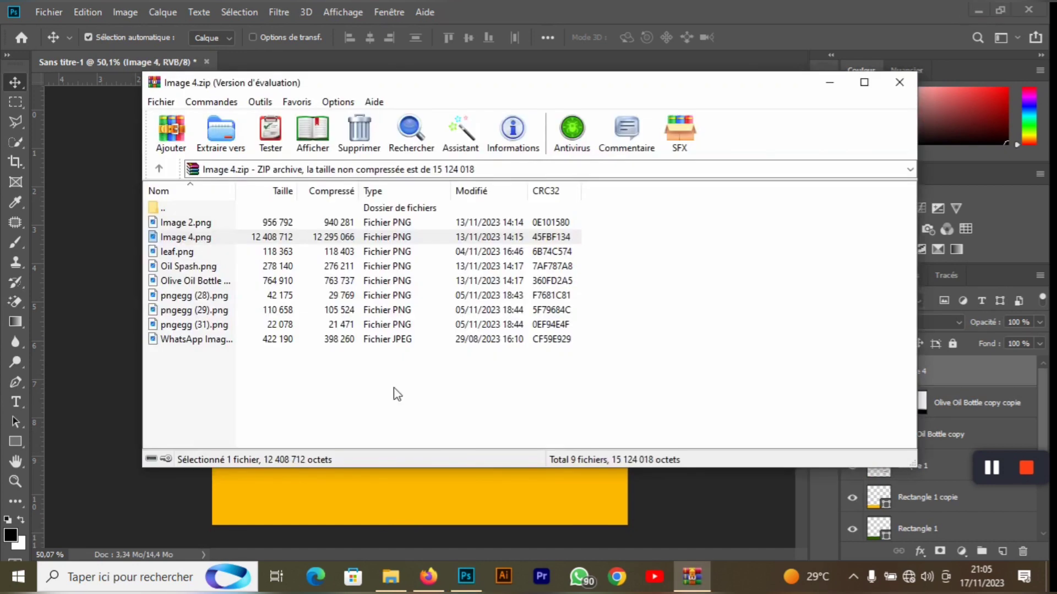
left_click_drag(189, 224, 417, 506)
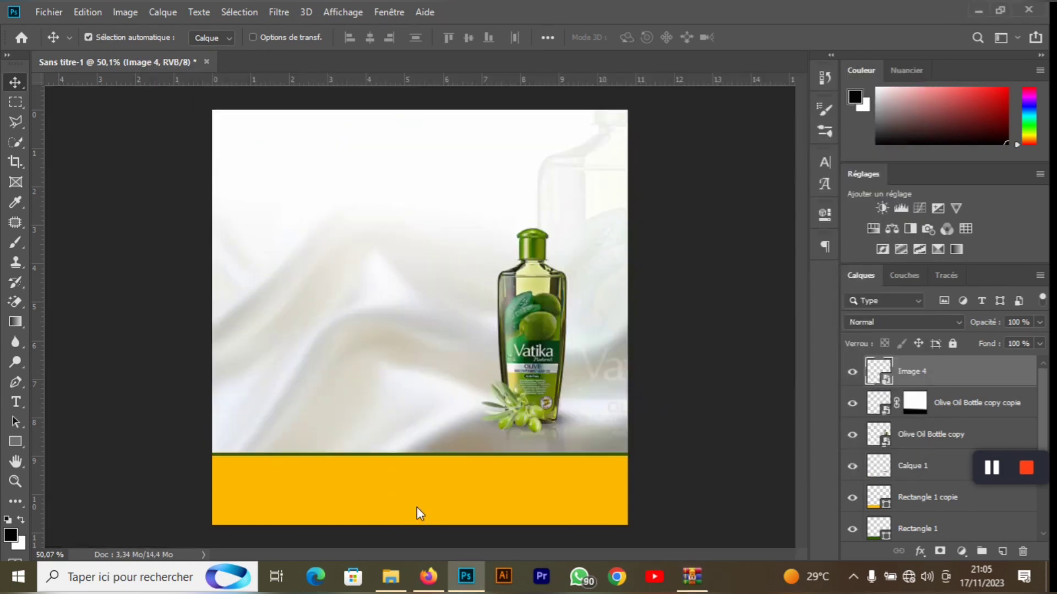
left_click_drag(236, 205, 556, 423)
left_click(641, 45)
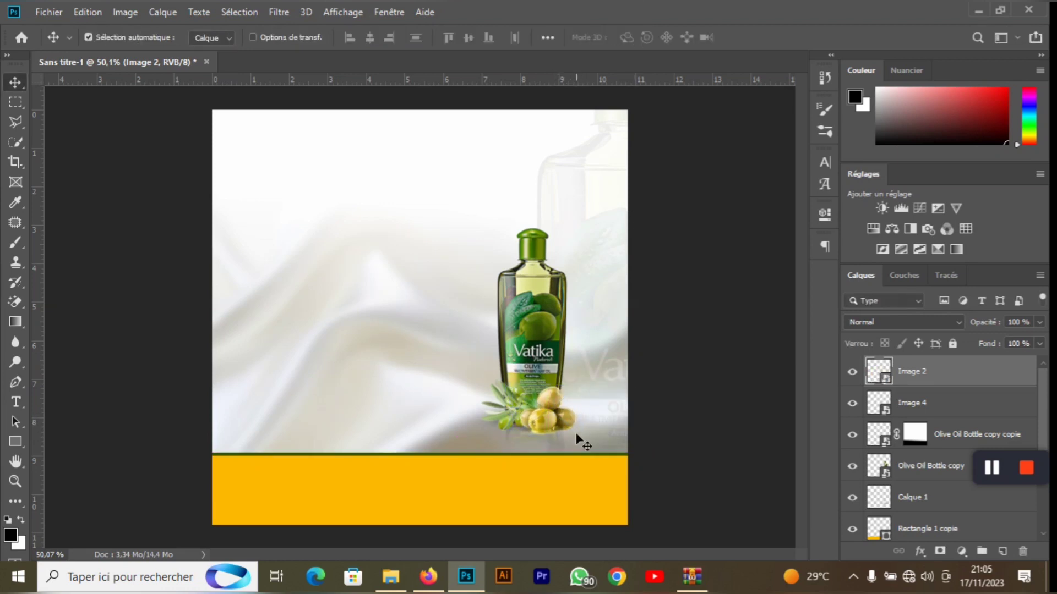
- Duplicate the Image 2 olives, flip the duplicate vertically and move it down to Y 899 px beneath the original as a reflection
scroll(540, 406, "up", 3)
scroll(455, 367, "up", 2)
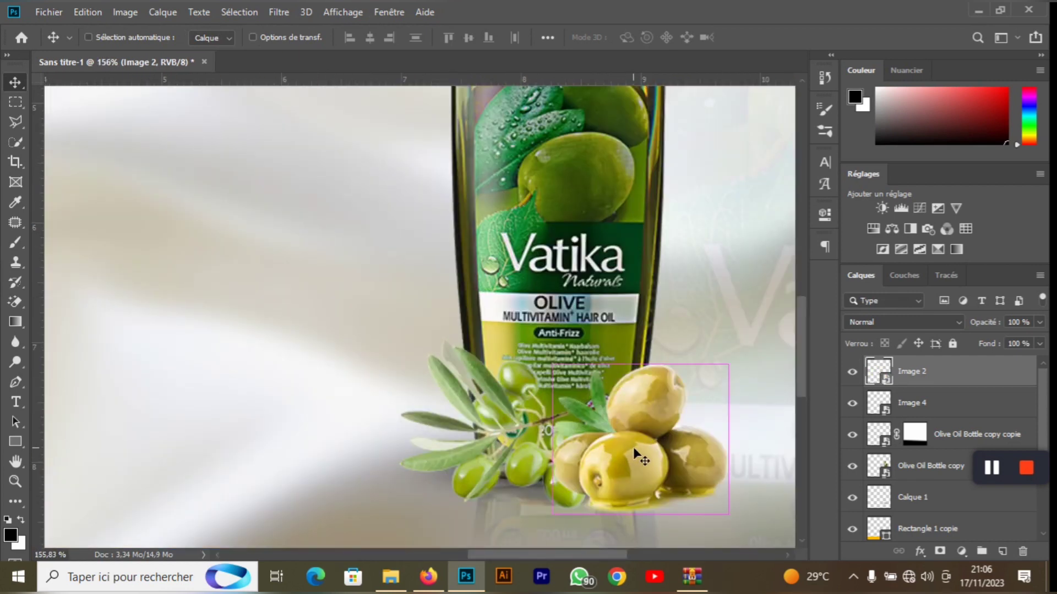
key("ctrl+j")
key("ctrl+t")
right_click(648, 427)
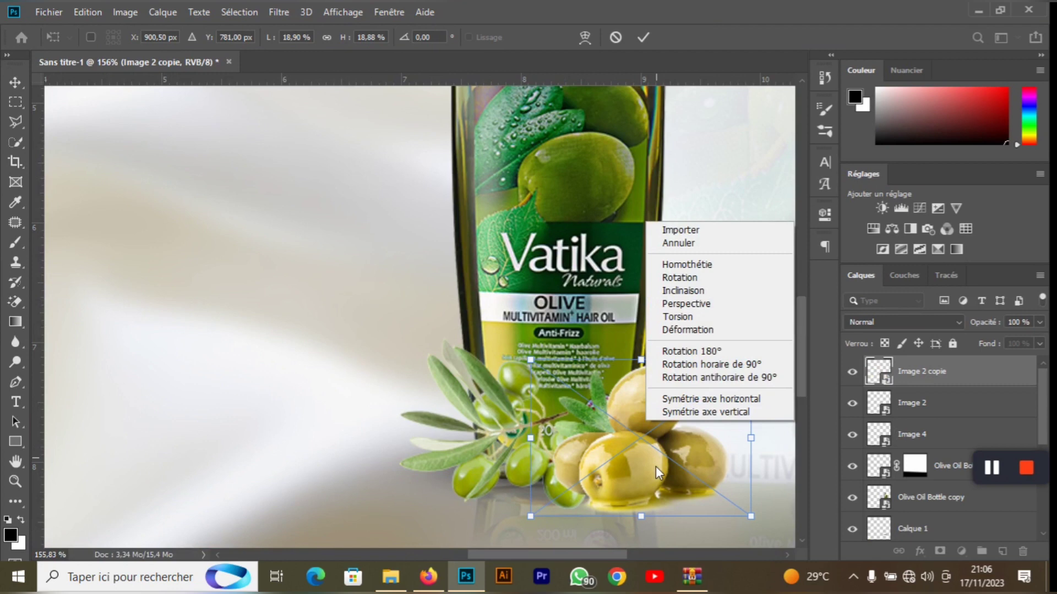
left_click(688, 413)
scroll(658, 483, "down", 2)
left_click_drag(666, 482, 666, 539)
- Warp the flipped olives, raising their right side so that they follow the underside of the original olives
right_click(672, 519)
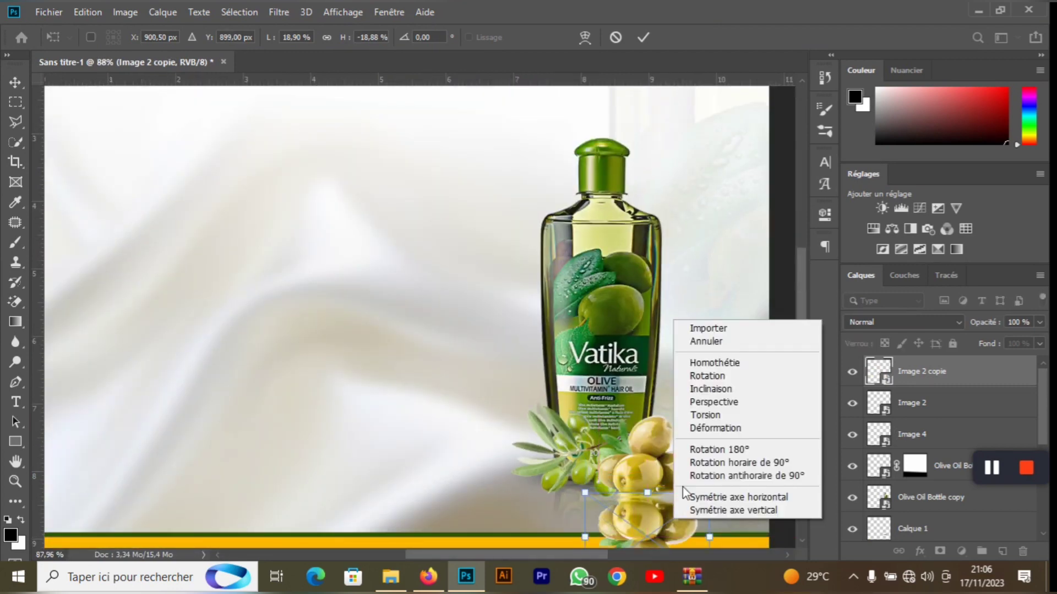
left_click(718, 428)
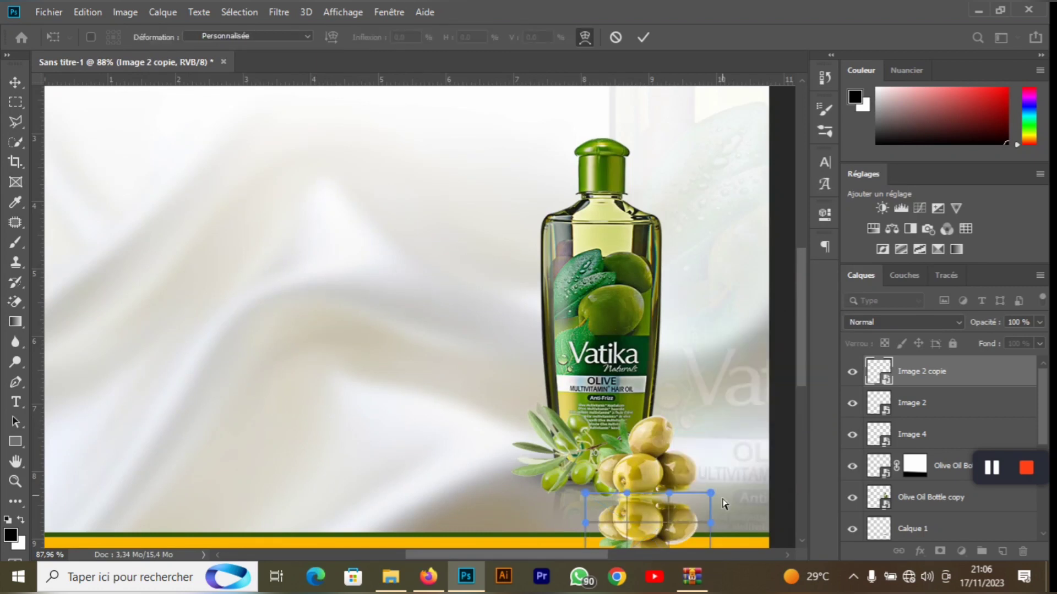
left_click_drag(705, 497, 710, 474)
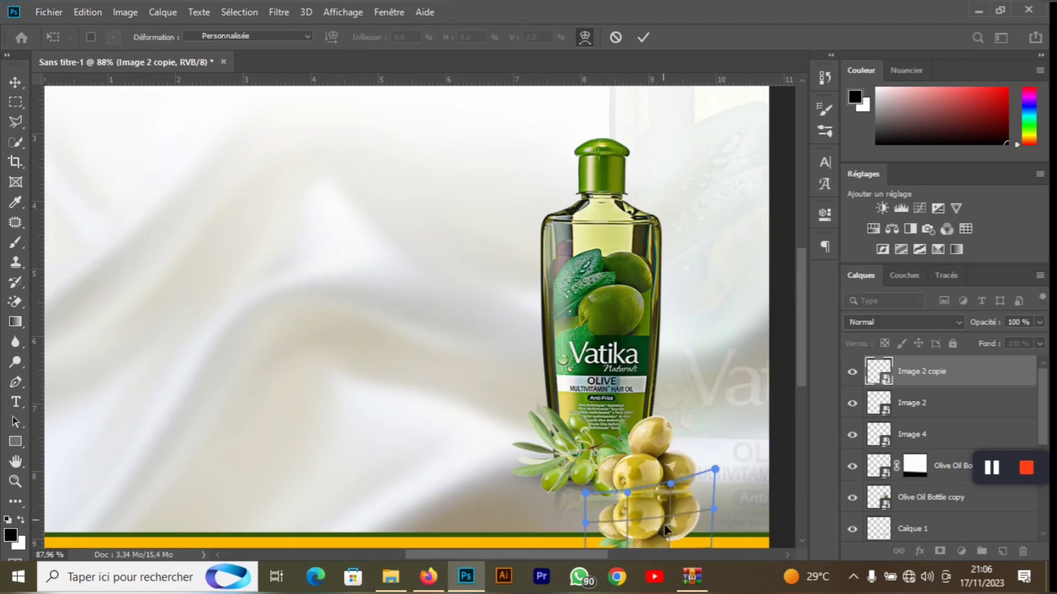
left_click_drag(664, 522, 694, 507)
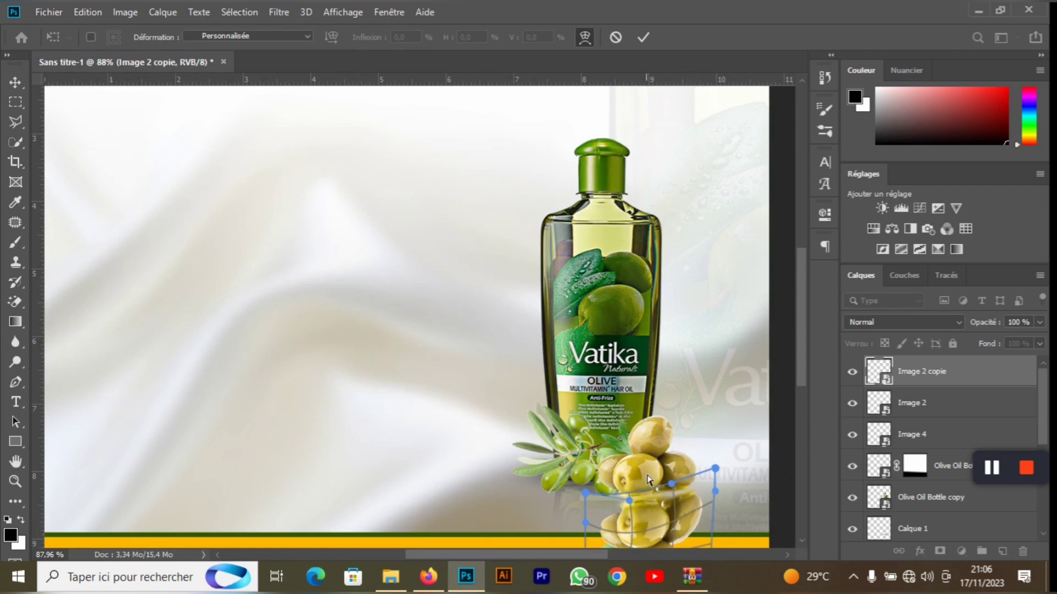
left_click_drag(605, 528, 647, 495)
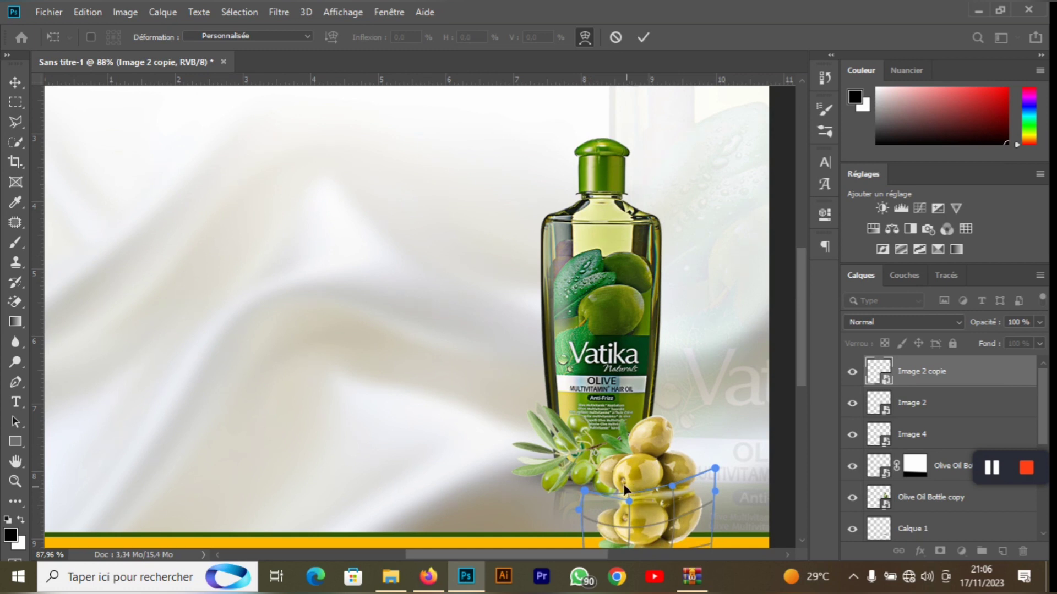
left_click(643, 36)
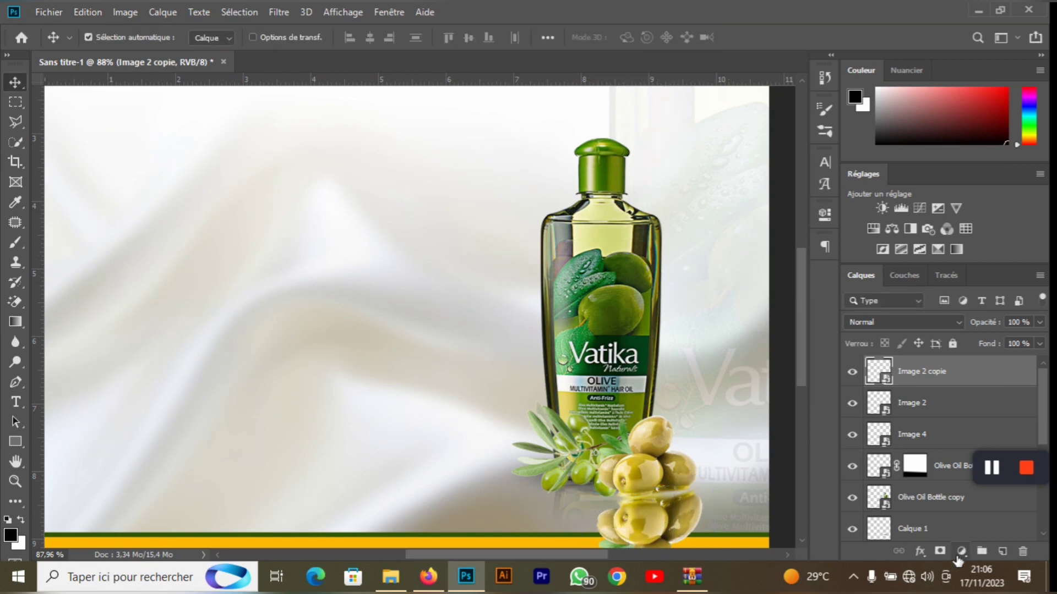
- Add a layer mask to the flipped olives and paint out most of them with a soft black 98 px brush
left_click(939, 551)
left_click(15, 243)
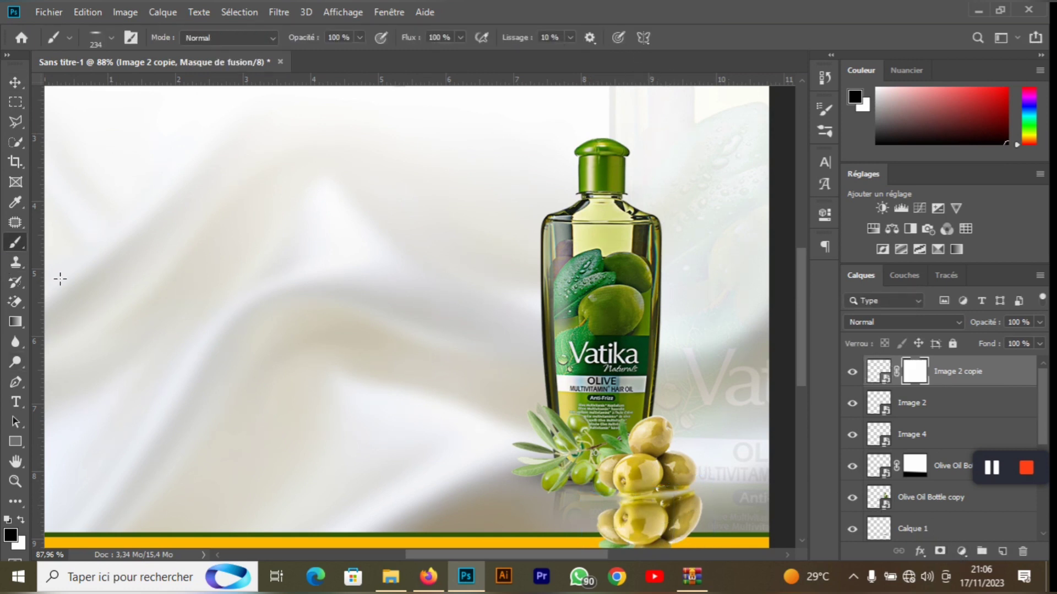
scroll(481, 473, "down", 3)
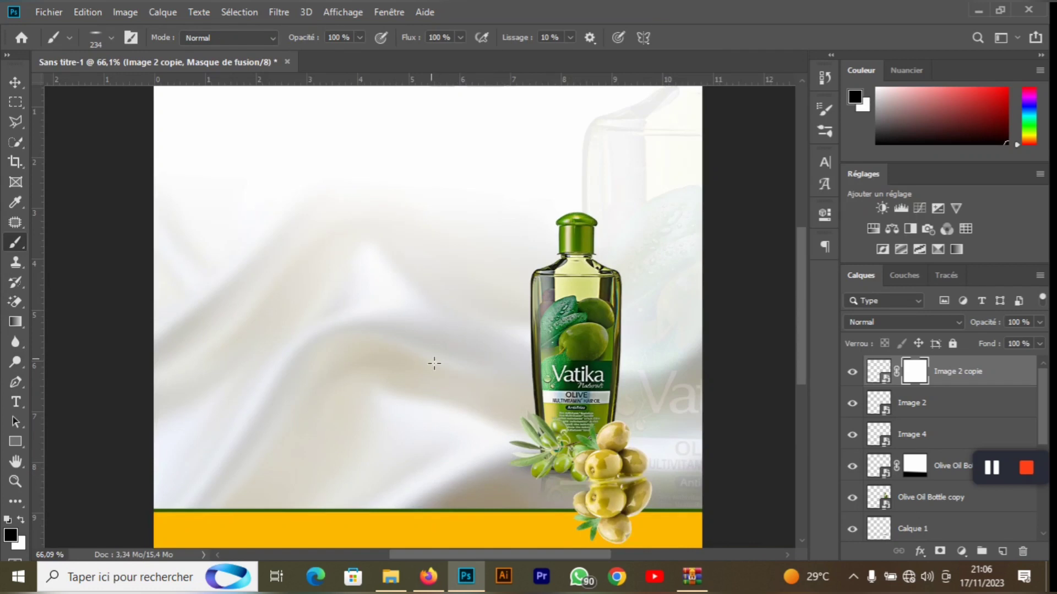
left_click(112, 38)
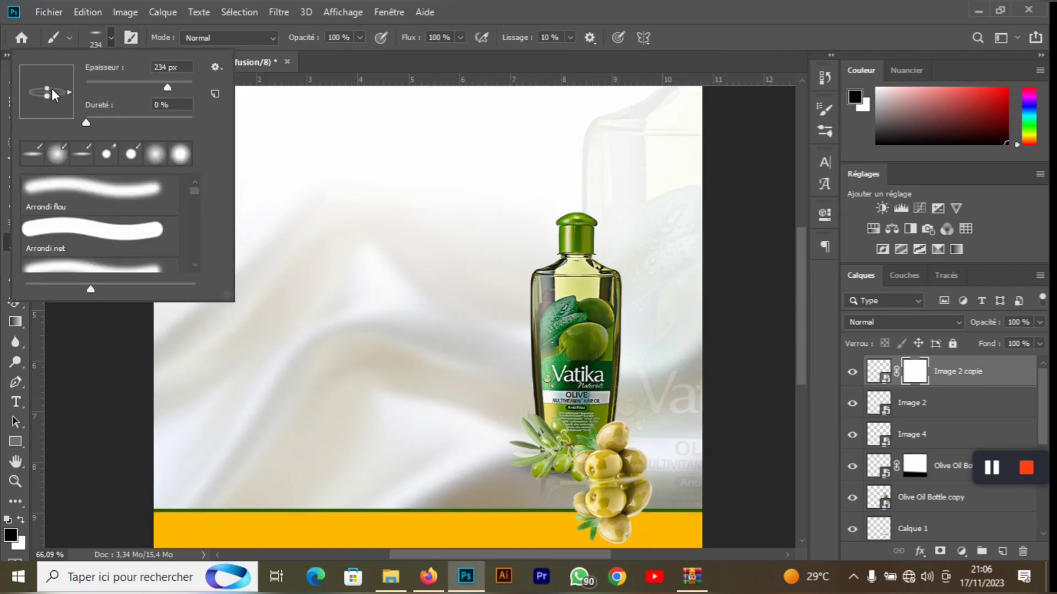
left_click(109, 45)
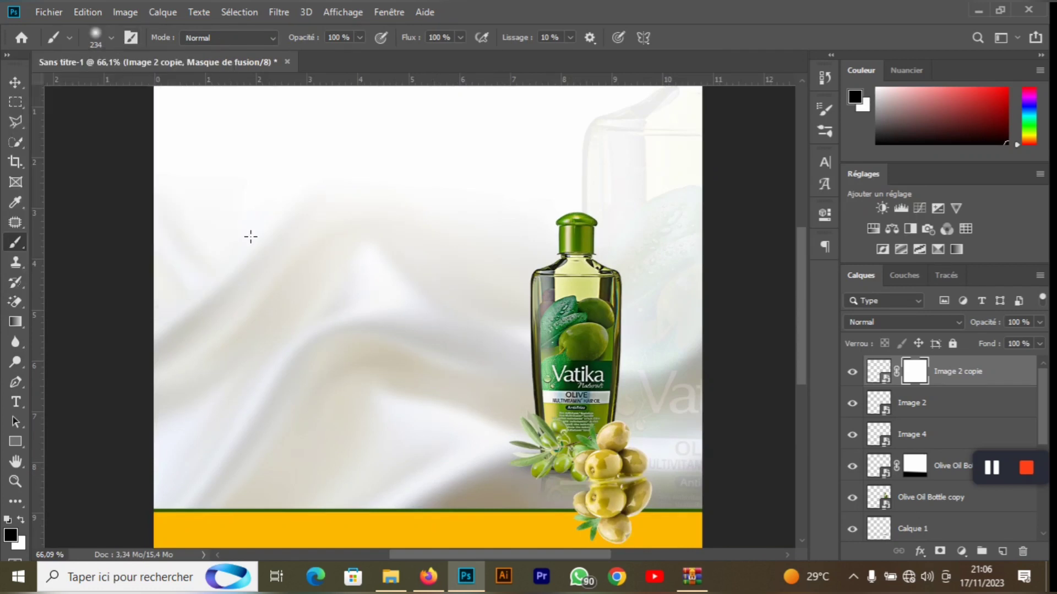
right_click(460, 364)
key("super")
left_click(111, 36)
left_click_drag(333, 211, 298, 206)
mouse_move(634, 548)
left_mouse_down()
mouse_move(586, 542)
mouse_move(674, 541)
mouse_move(530, 531)
mouse_move(626, 525)
left_mouse_up()
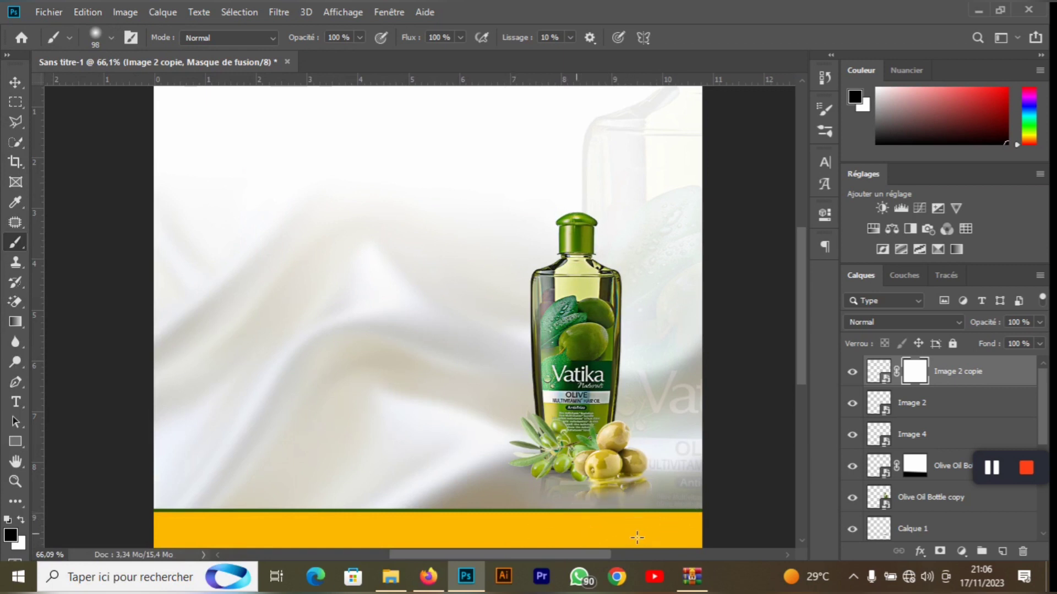
left_click(16, 82)
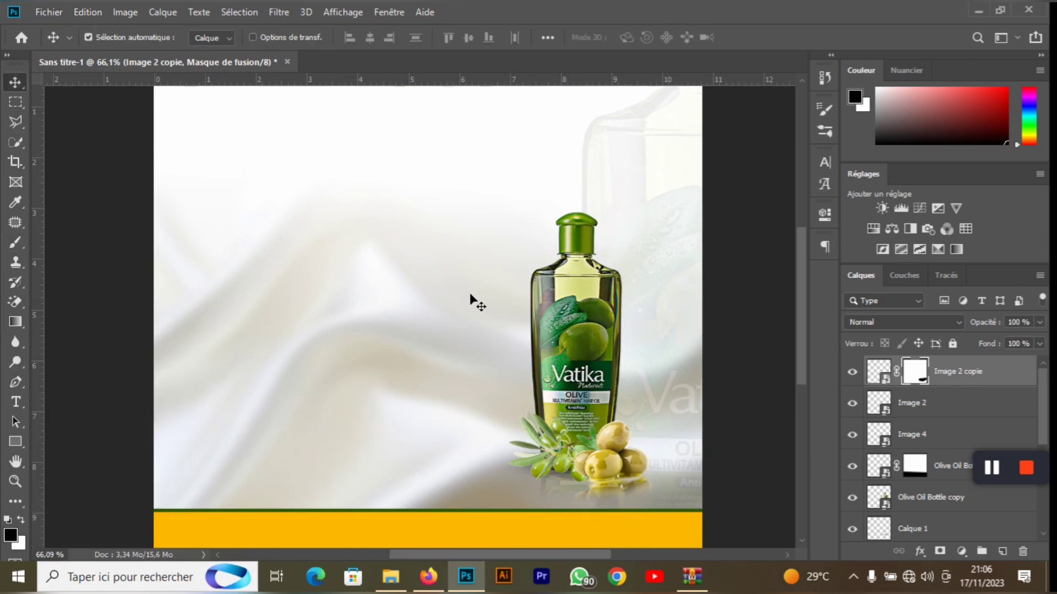
- Import Oil Spash.png from the archive, scale it down, rotate it clockwise and position it around the upright bottle
scroll(470, 293, "down", 3)
left_click(691, 576)
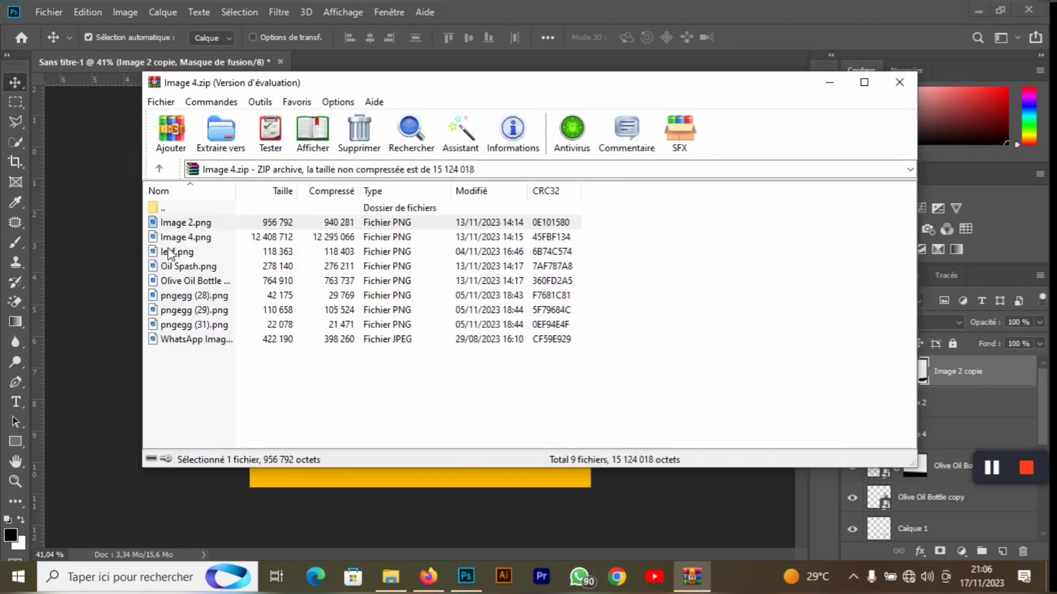
left_click_drag(177, 270, 477, 433)
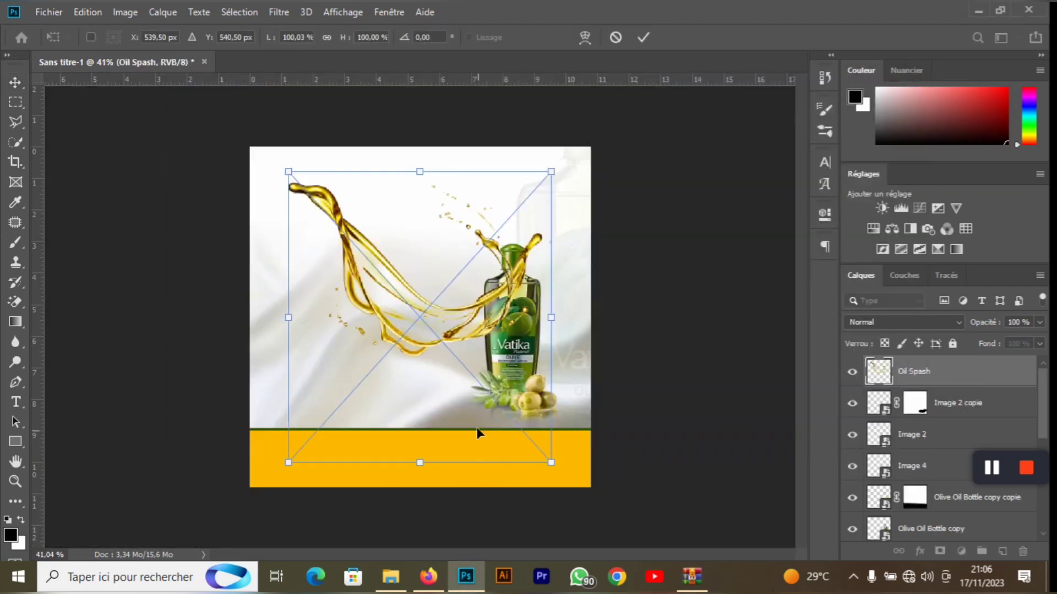
left_click_drag(293, 181, 396, 276)
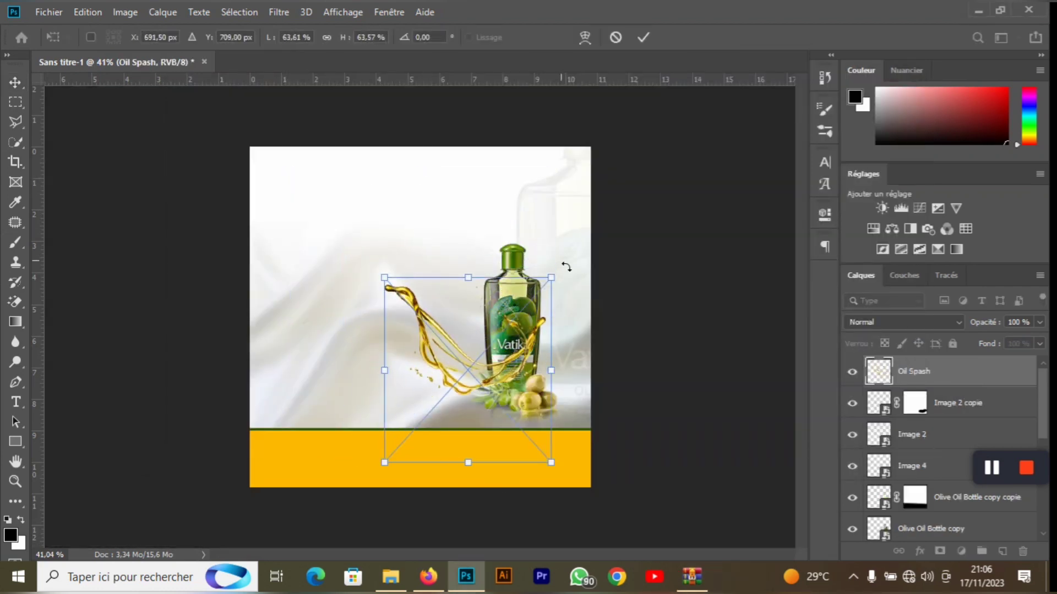
left_click_drag(567, 267, 591, 352)
left_click_drag(516, 356, 531, 349)
left_click_drag(483, 236, 489, 267)
left_click_drag(493, 380, 499, 348)
left_click(645, 39)
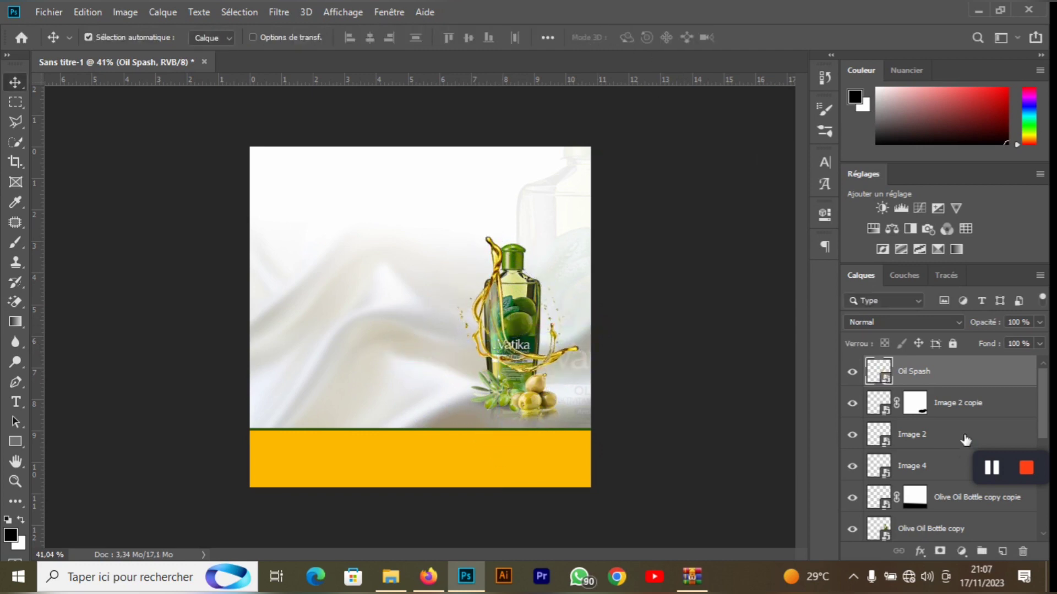
- Move the Image 2 copie layer between Calque 1 and Rectangle 1 copie, keeping existing layer masks
left_click_drag(961, 395, 918, 368)
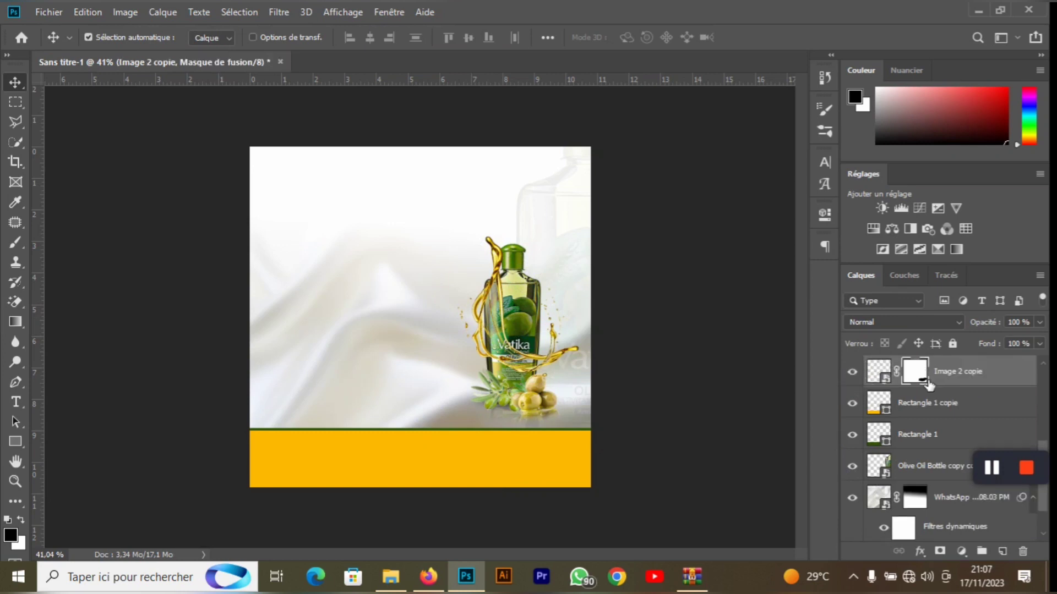
scroll(929, 385, "up", 2)
left_click_drag(926, 449, 916, 493)
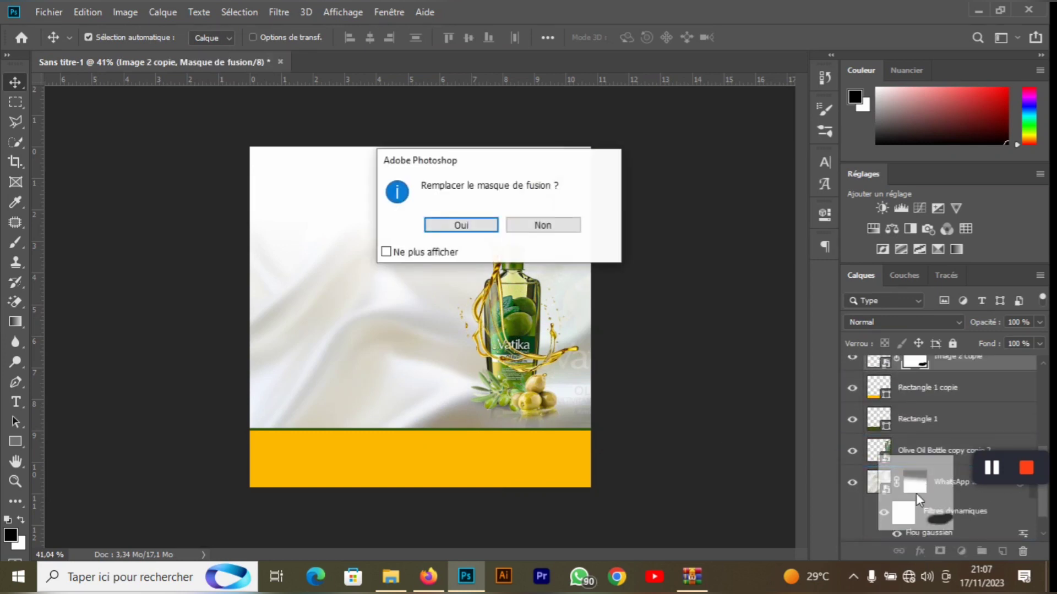
left_click(563, 238)
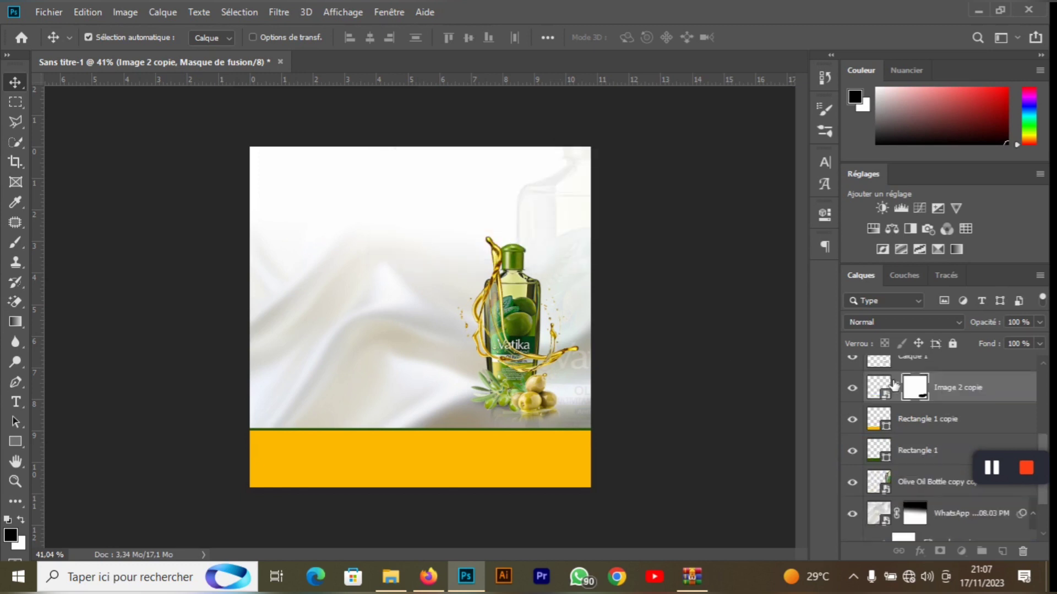
- Move the Oil Spash layer between the faint enlarged bottle and the silk image, and shift the faint bottle slightly up and left
left_click(500, 278)
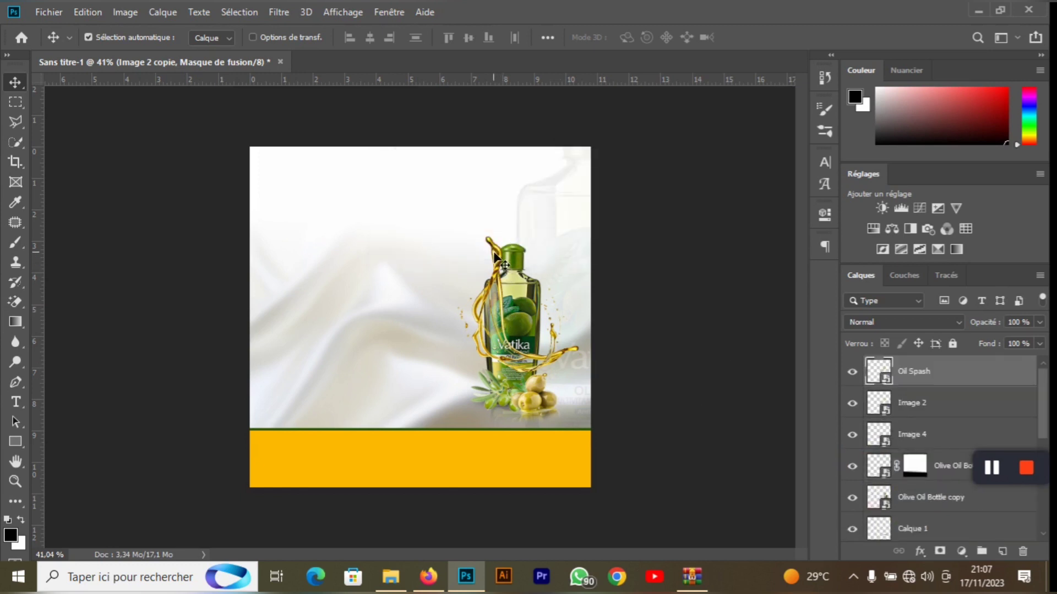
left_click_drag(949, 385, 952, 499)
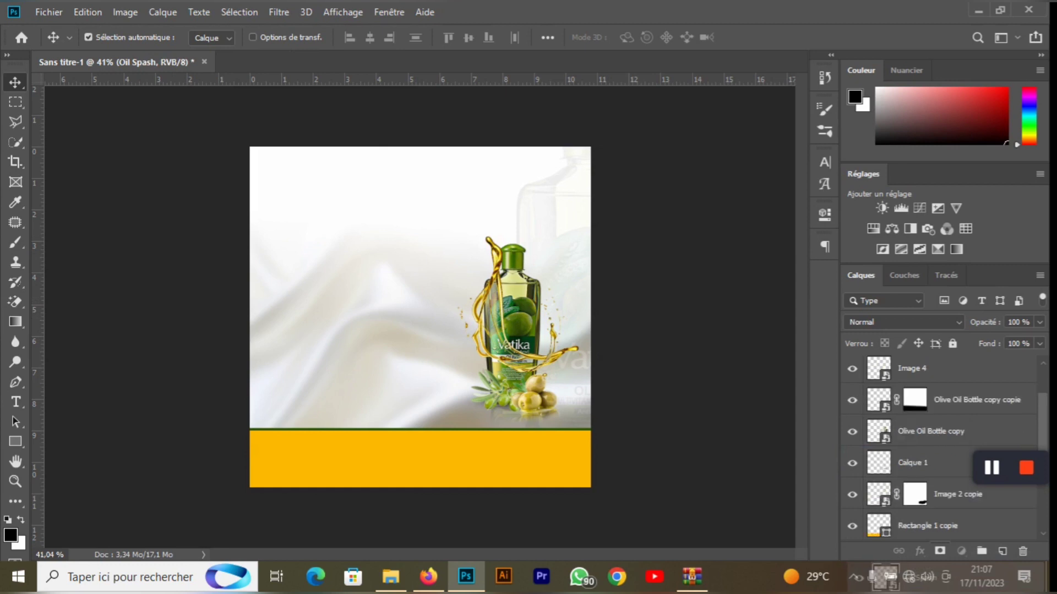
scroll(934, 467, "down", 4)
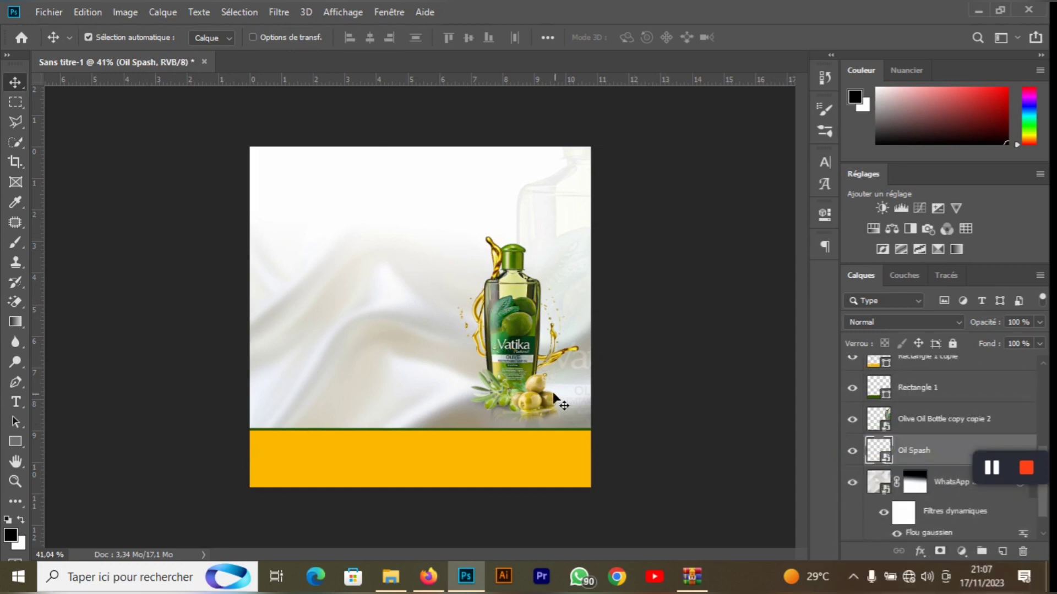
left_click_drag(571, 367, 556, 357)
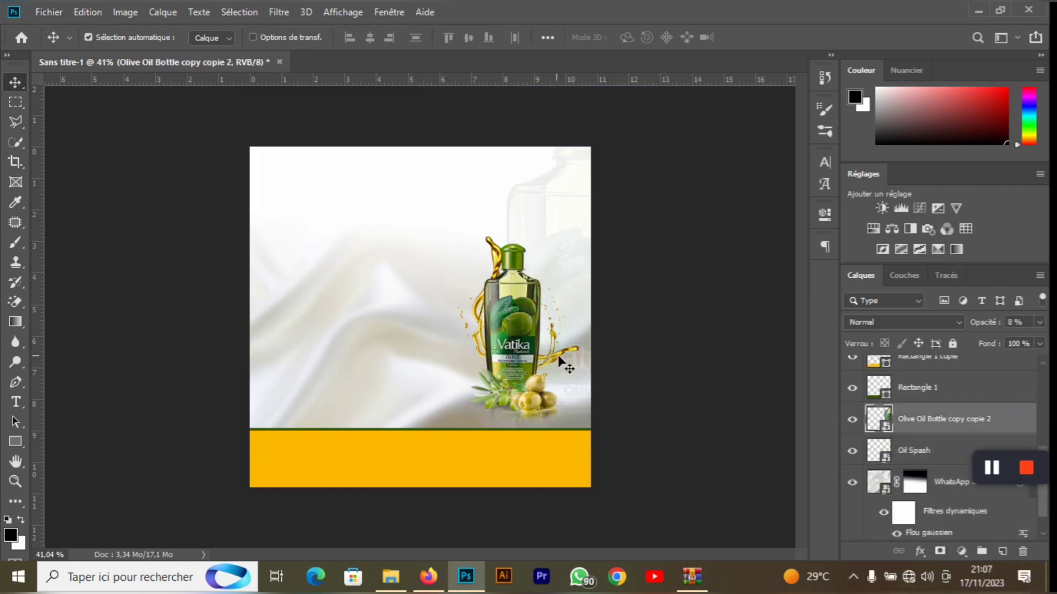
- Undo the faint bottle's last shift, then duplicate the Oil Spash layer and place the copy directly above the upright Olive Oil Bottle copy layer
key("ctrl+z")
left_click(498, 257)
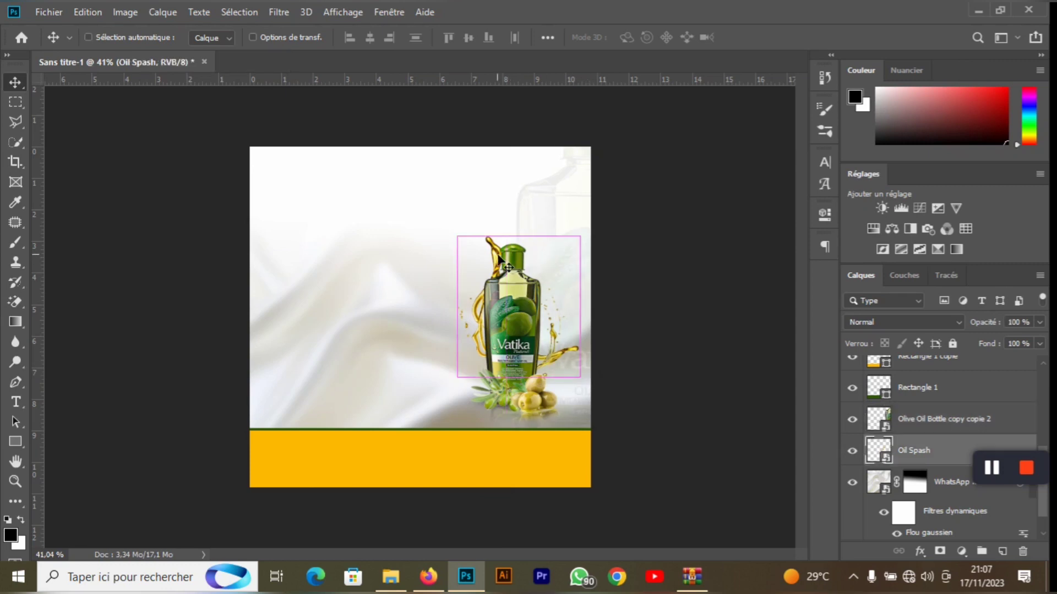
key("ctrl+j")
left_click_drag(938, 464, 950, 433)
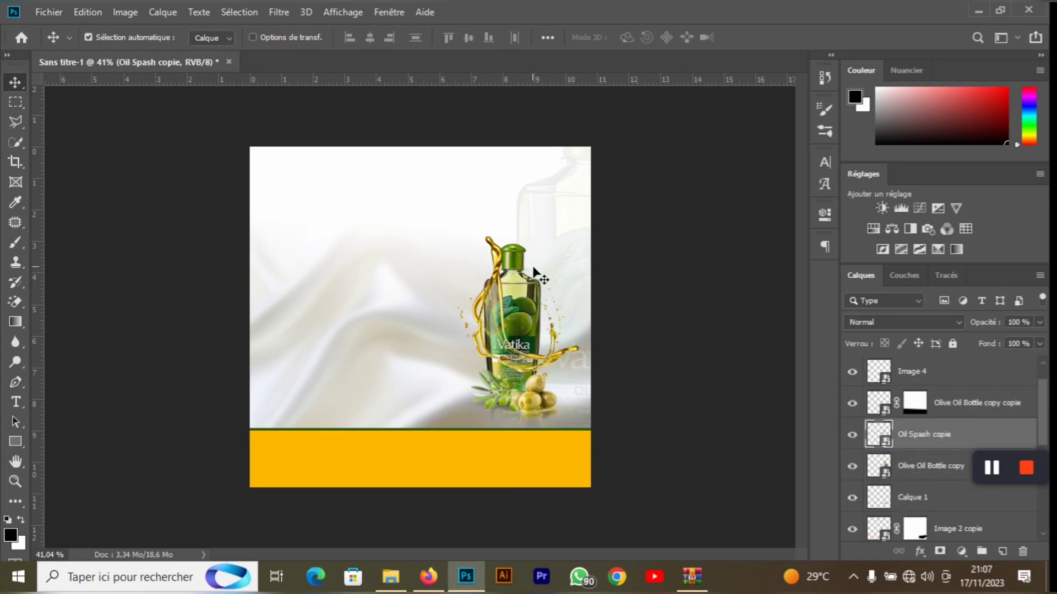
- Add a layer mask to Oil Spash copie and paint out the strands over the bottle's left side and label with a soft black 98 px brush
left_click(940, 552)
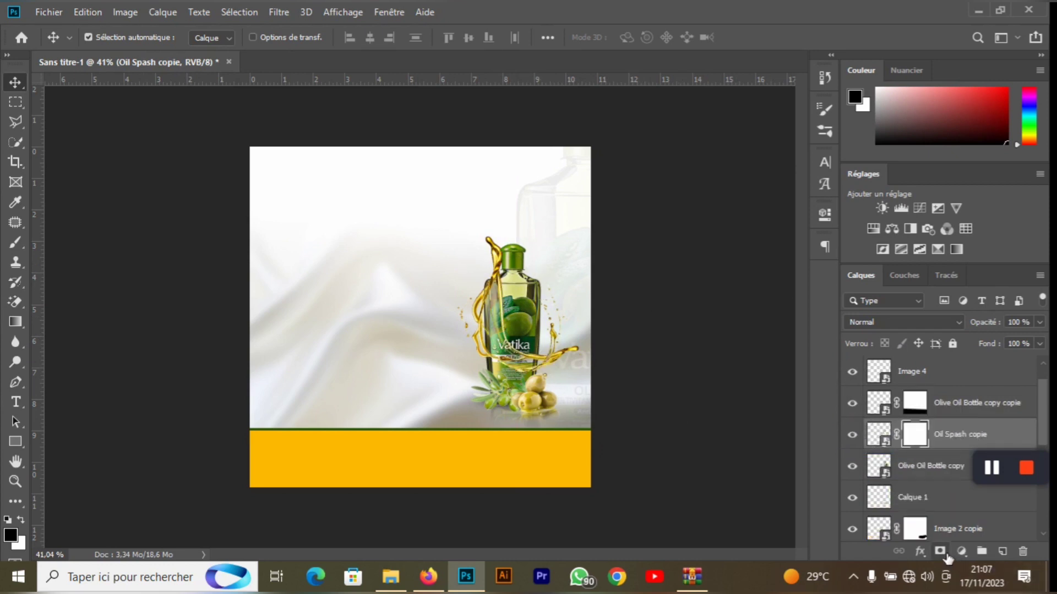
key("b")
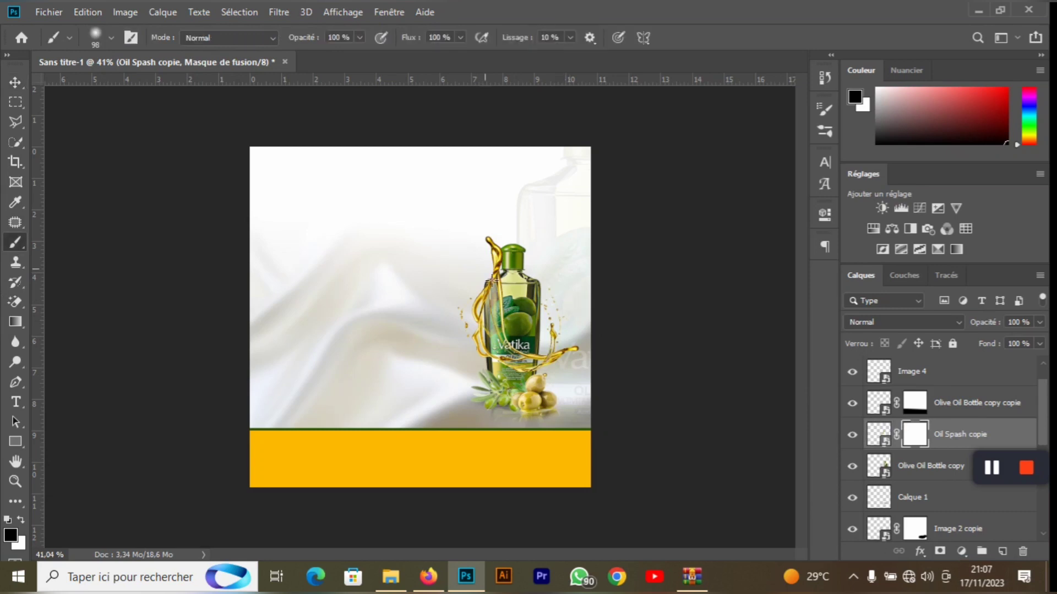
mouse_move(491, 281)
left_mouse_down()
mouse_move(495, 330)
mouse_move(520, 317)
mouse_move(500, 327)
left_mouse_up()
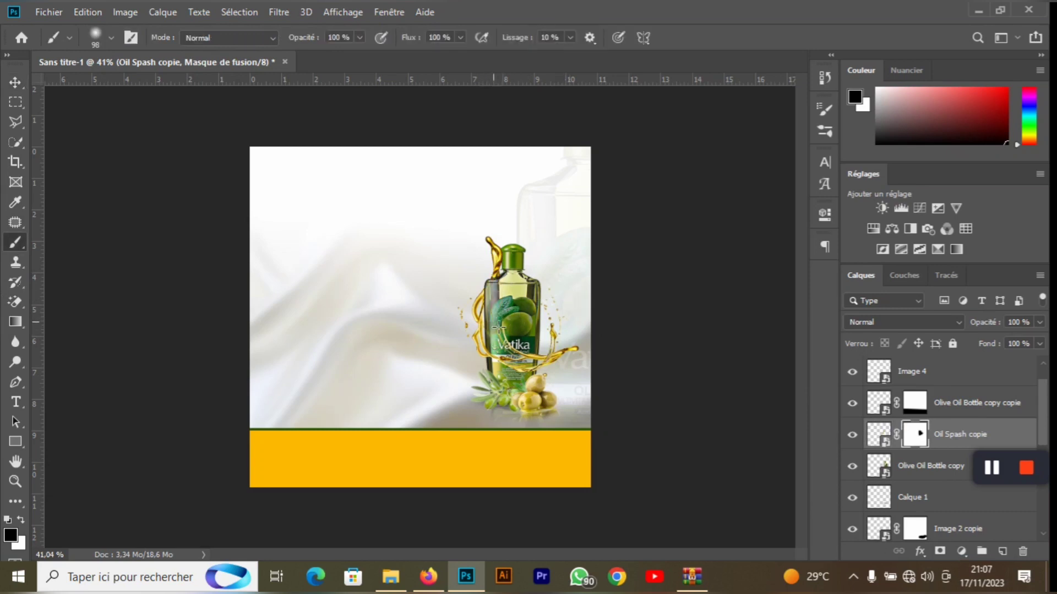
scroll(498, 327, "up", 7)
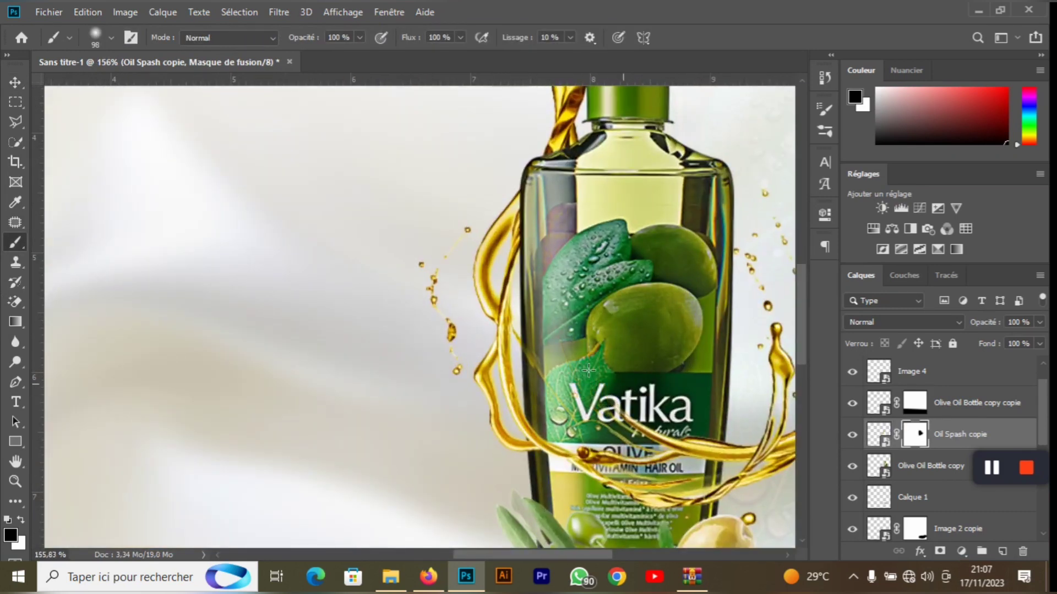
mouse_move(630, 387)
left_mouse_down()
mouse_move(634, 407)
mouse_move(681, 417)
left_mouse_up()
scroll(616, 298, "down", 7)
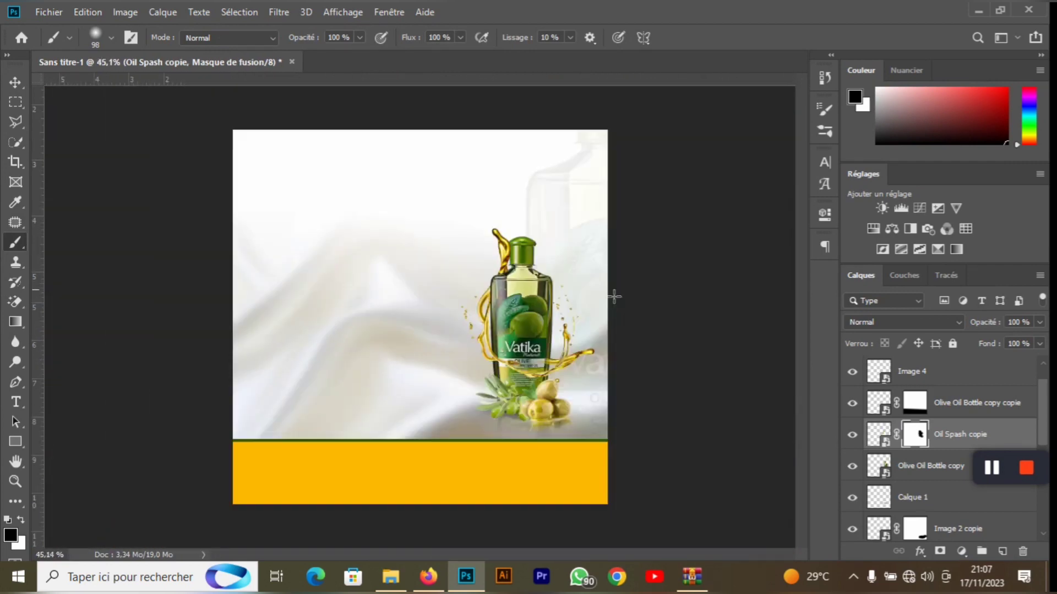
left_click(15, 82)
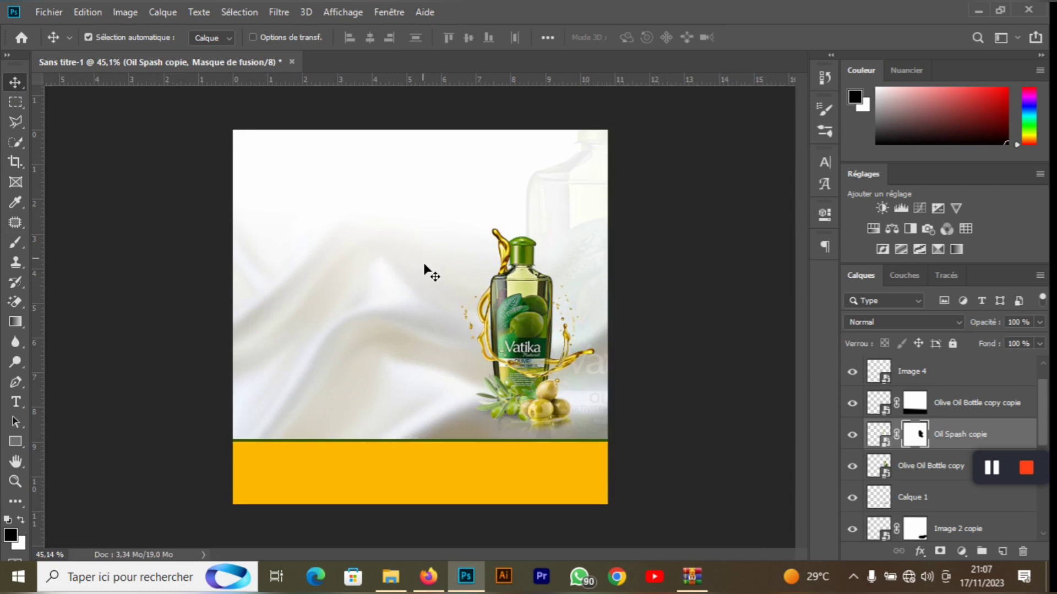
scroll(500, 299, "down", 2)
scroll(502, 300, "up", 4)
scroll(502, 298, "down", 2)
- Add the text VATIKA on the silk background left of the bottle and colour it dark green 305f01
left_click(16, 404)
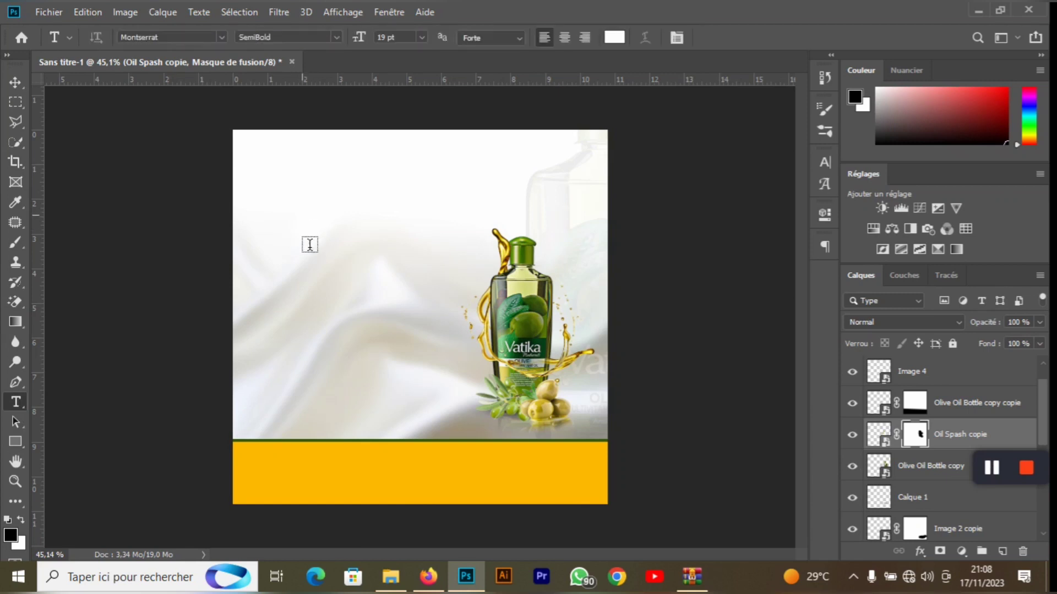
left_click(302, 230)
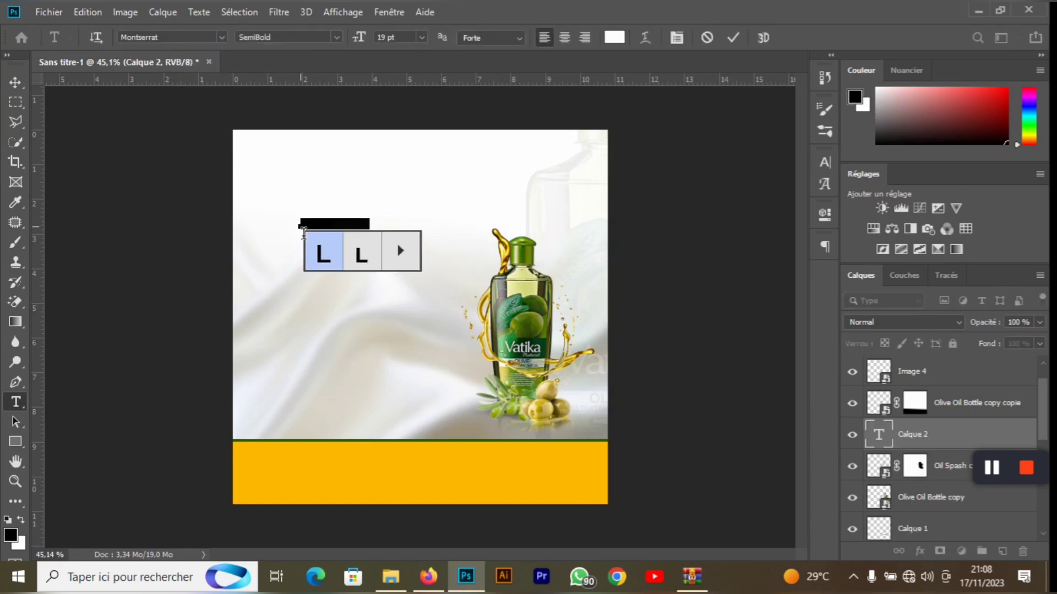
key("BackSpace")
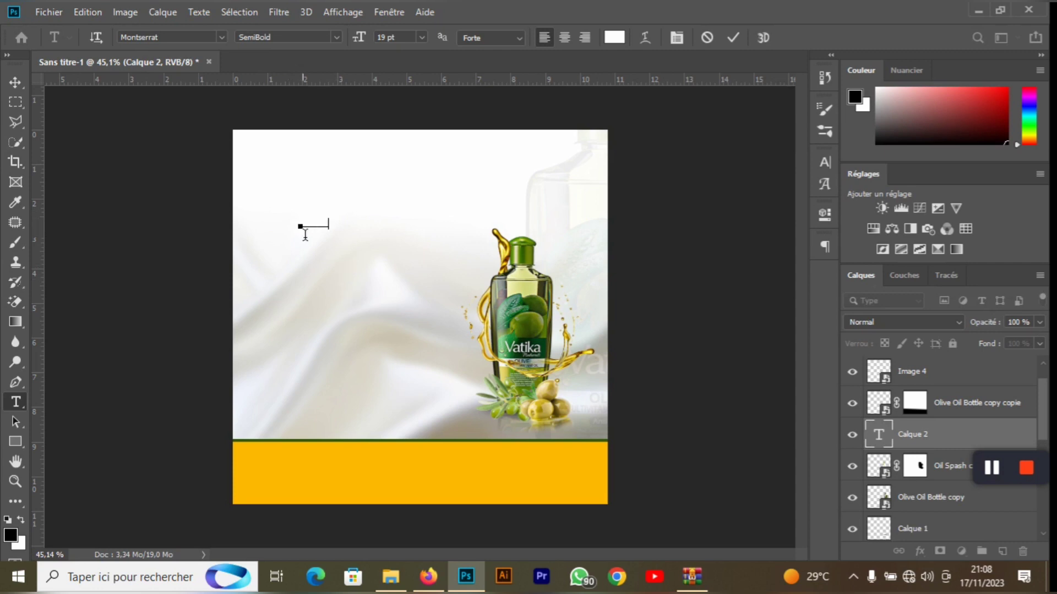
key("ctrl+a")
left_click(615, 38)
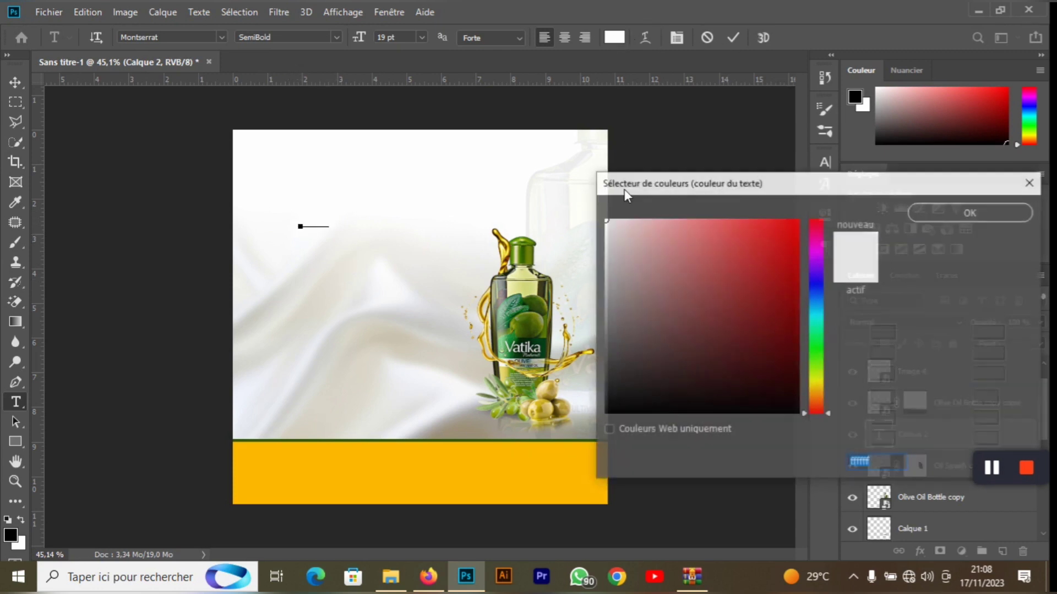
type("305f01")
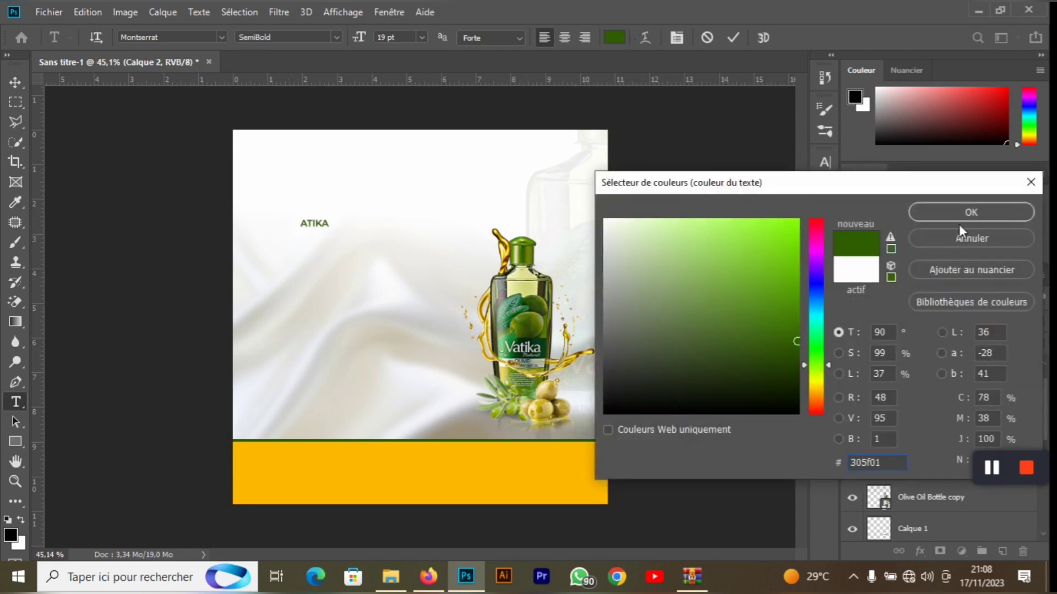
left_click(971, 212)
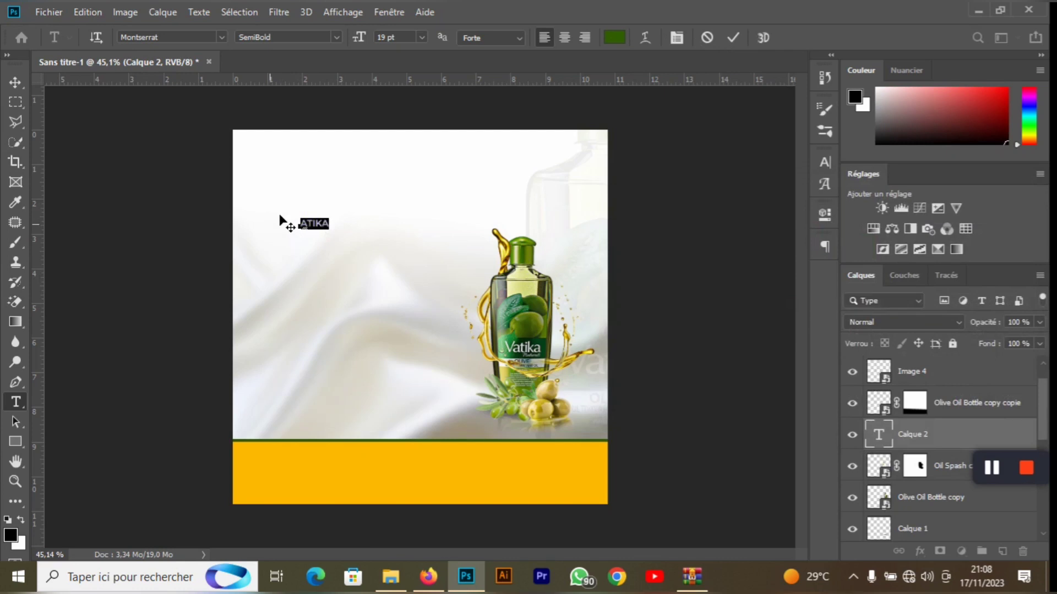
left_click(309, 230)
type("V")
- Set the VATIKA text in the against Regular font at 63 pt and shift it slightly left and down
key("ctrl+a")
left_click(825, 162)
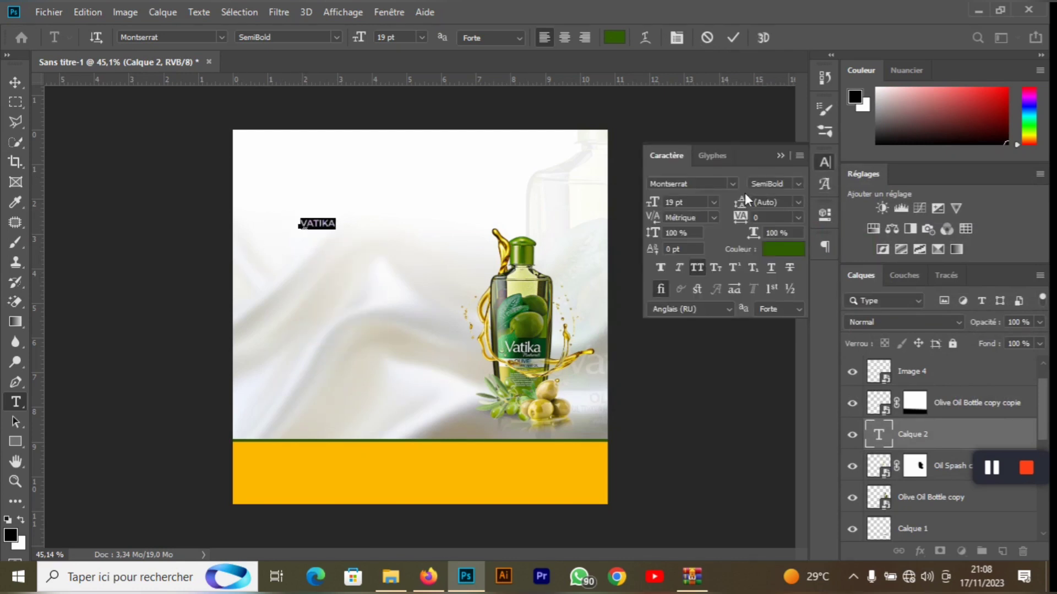
left_click(735, 182)
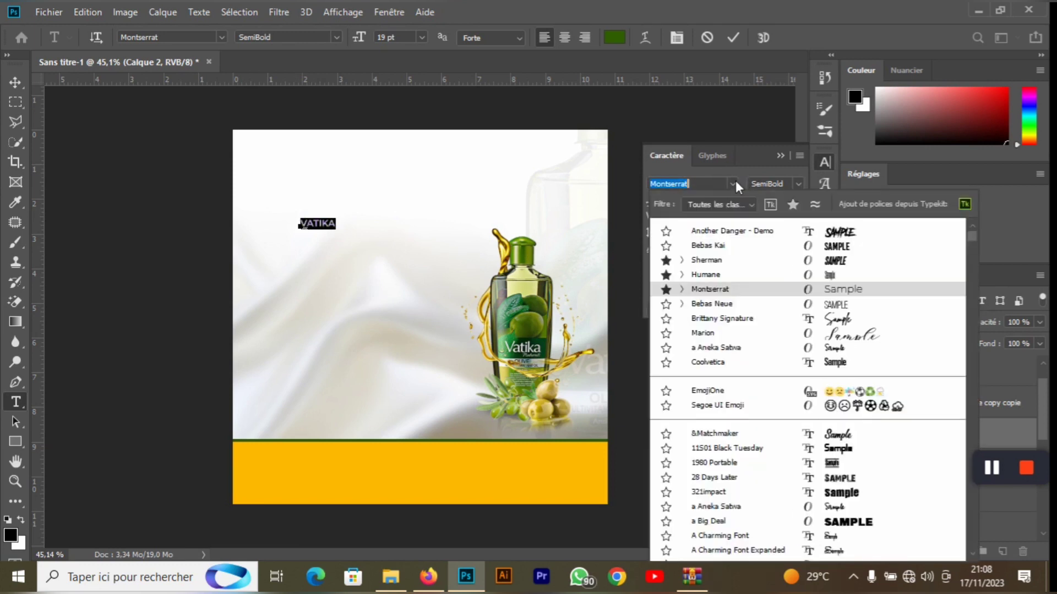
key("Up")
key("Up")
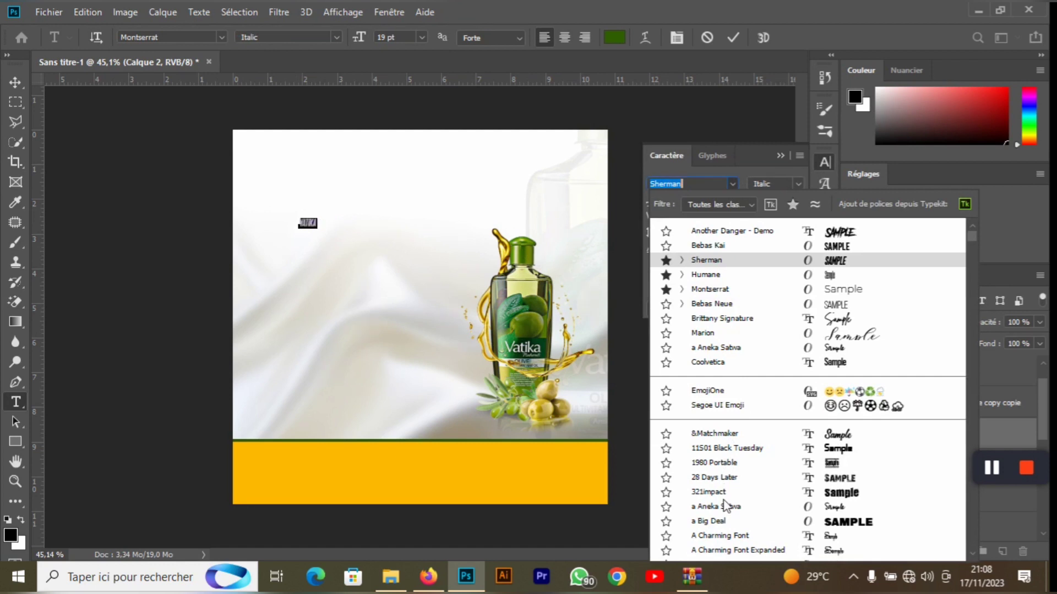
scroll(724, 500, "down", 3)
left_click(729, 493)
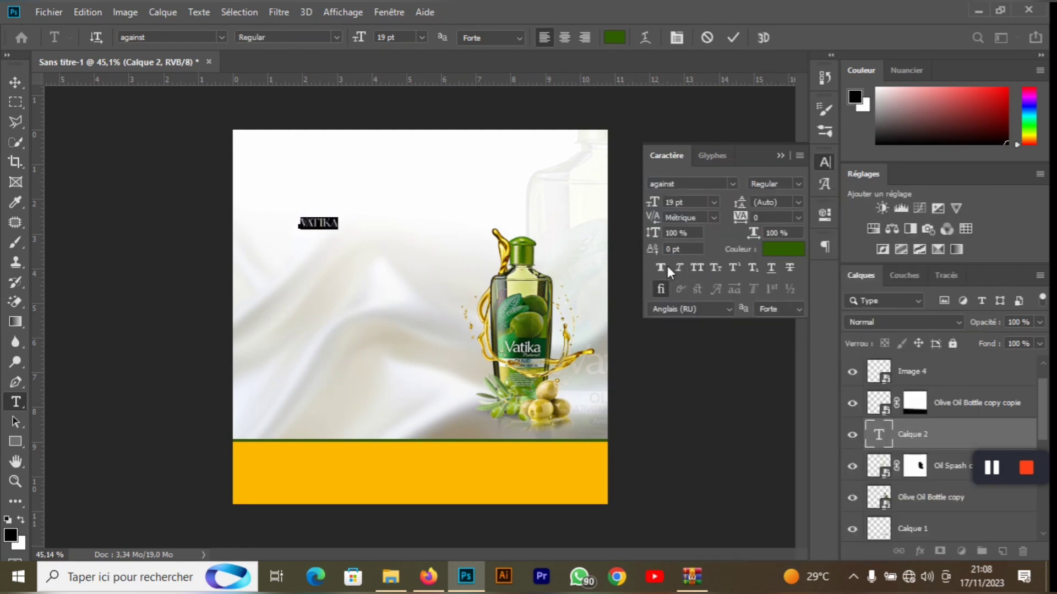
left_click_drag(655, 203, 694, 206)
left_click_drag(423, 256, 410, 270)
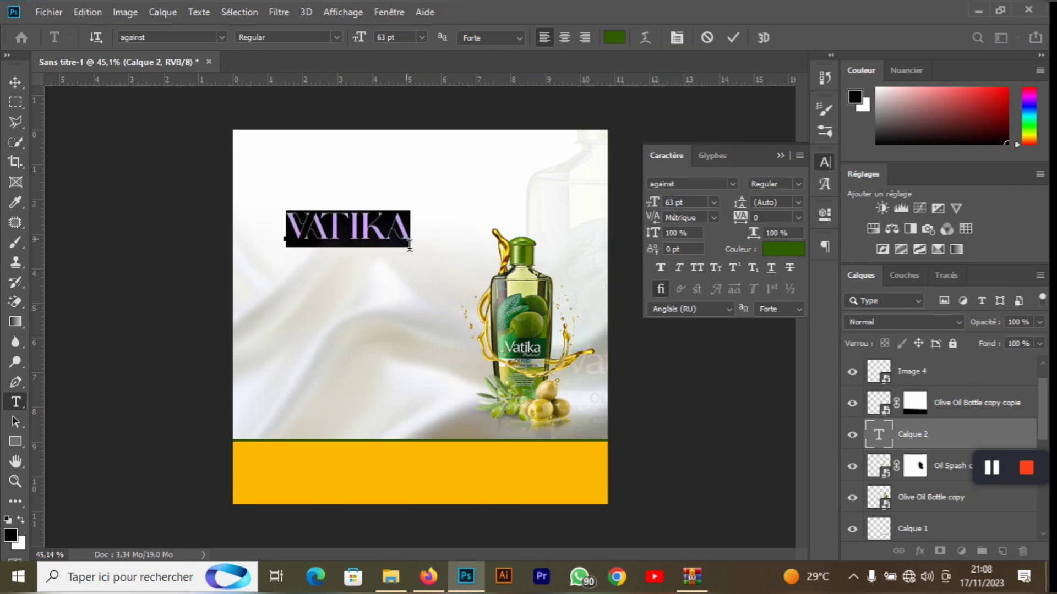
- Replace the title text with lowercase "vatika"
key("BackSpace")
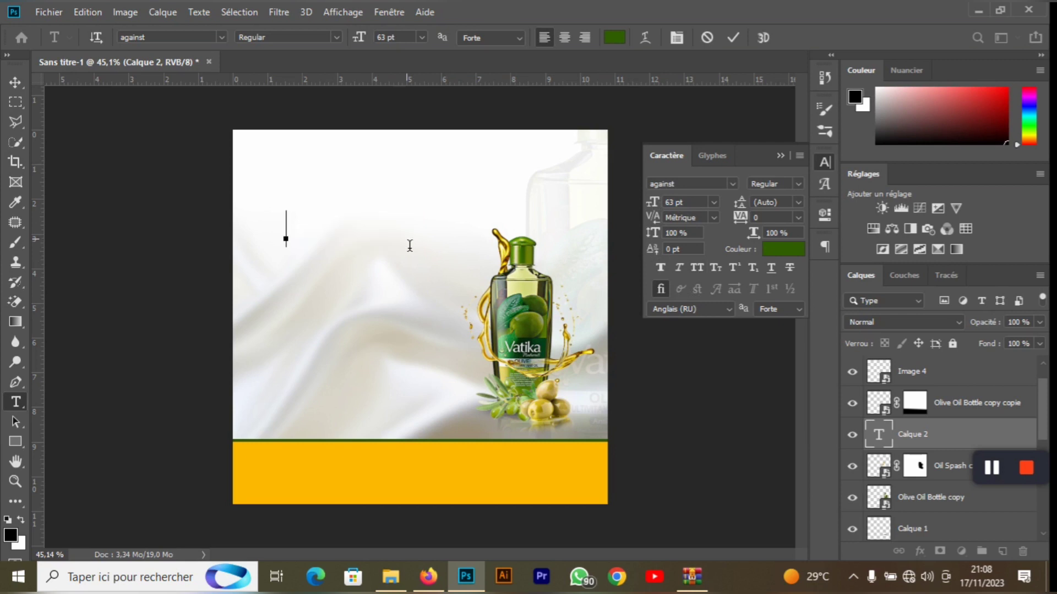
type("Vat")
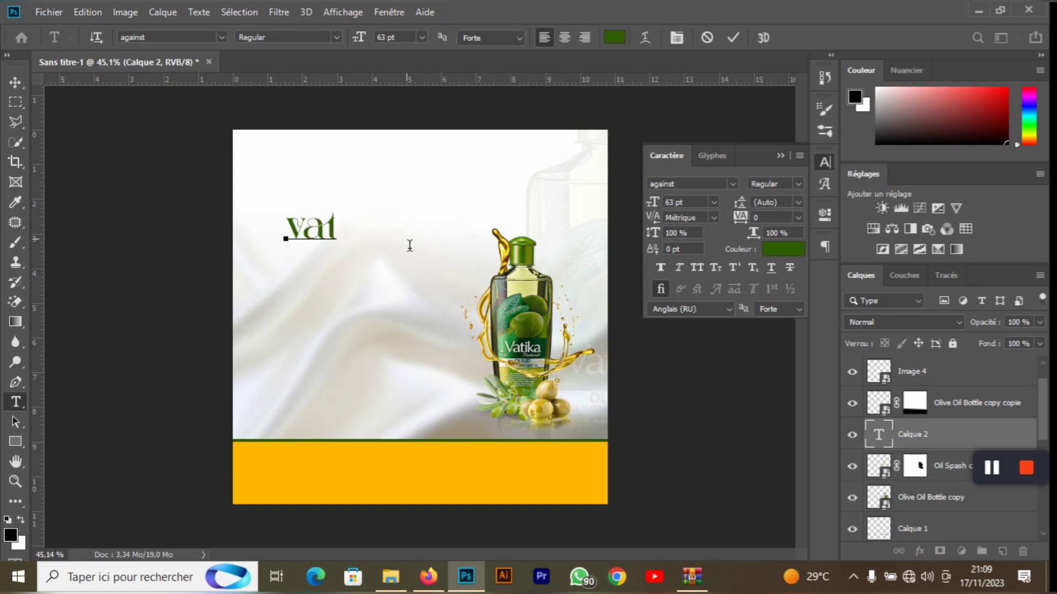
type("ika")
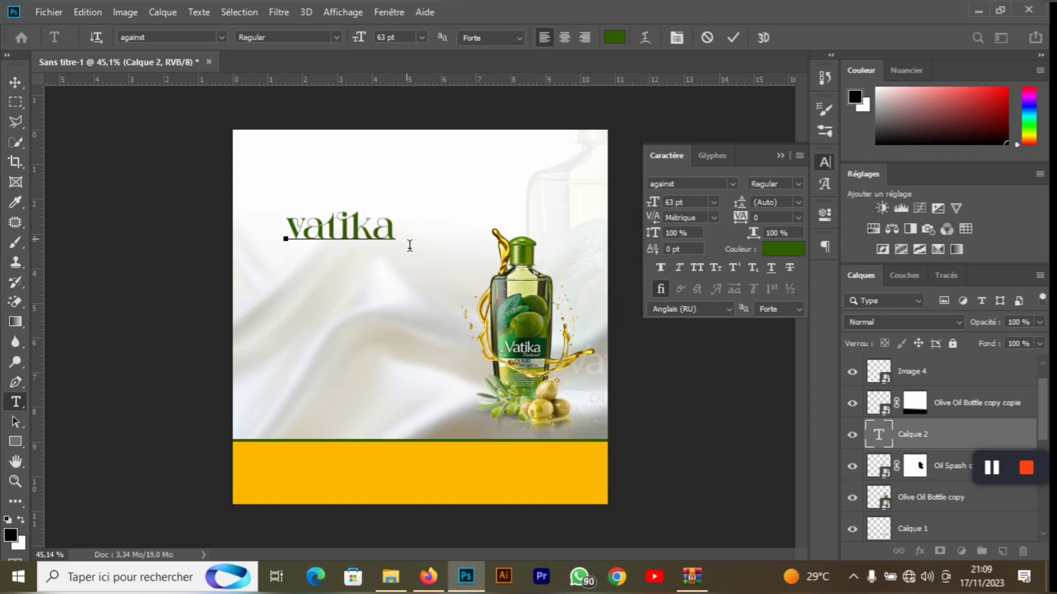
- Enlarge the vatika title to 74 pt, commit the text and position it in the poster's upper left area
left_click_drag(286, 238, 397, 234)
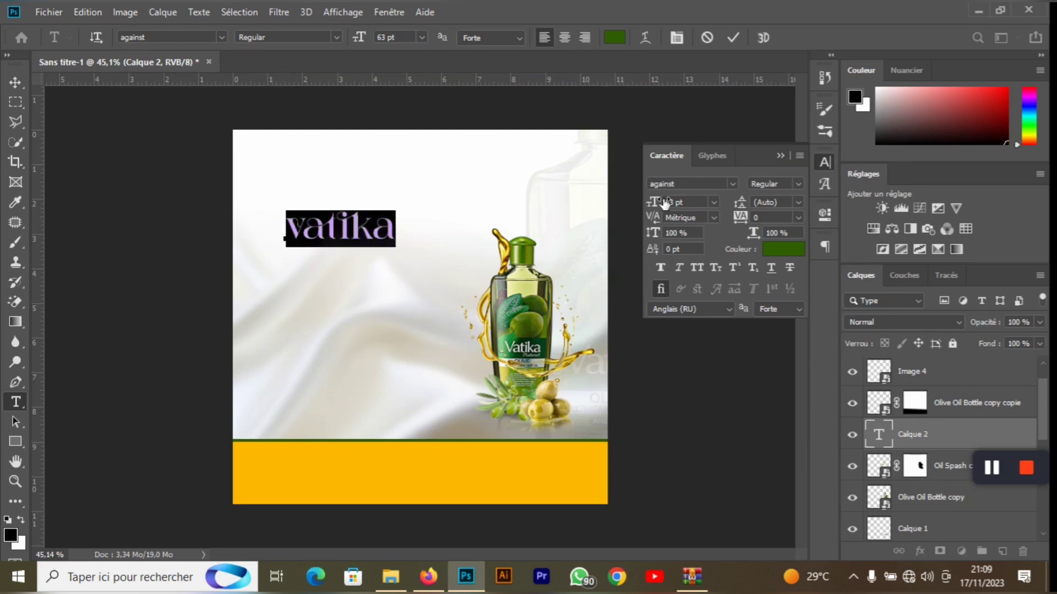
left_click_drag(665, 204, 671, 205)
left_click_drag(394, 275, 371, 275)
left_click(732, 37)
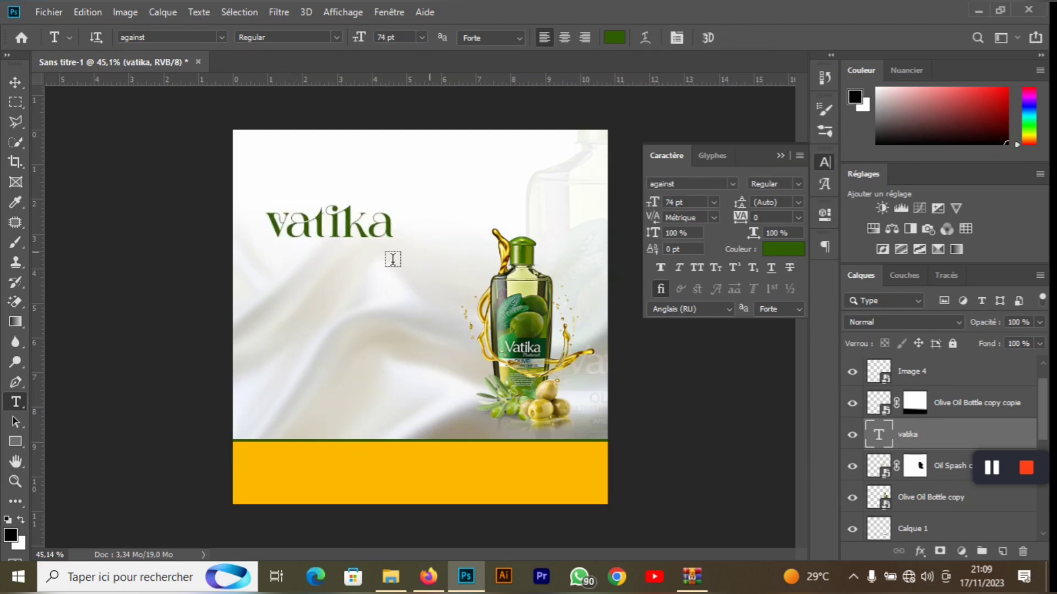
left_click(15, 82)
left_click_drag(318, 242, 328, 243)
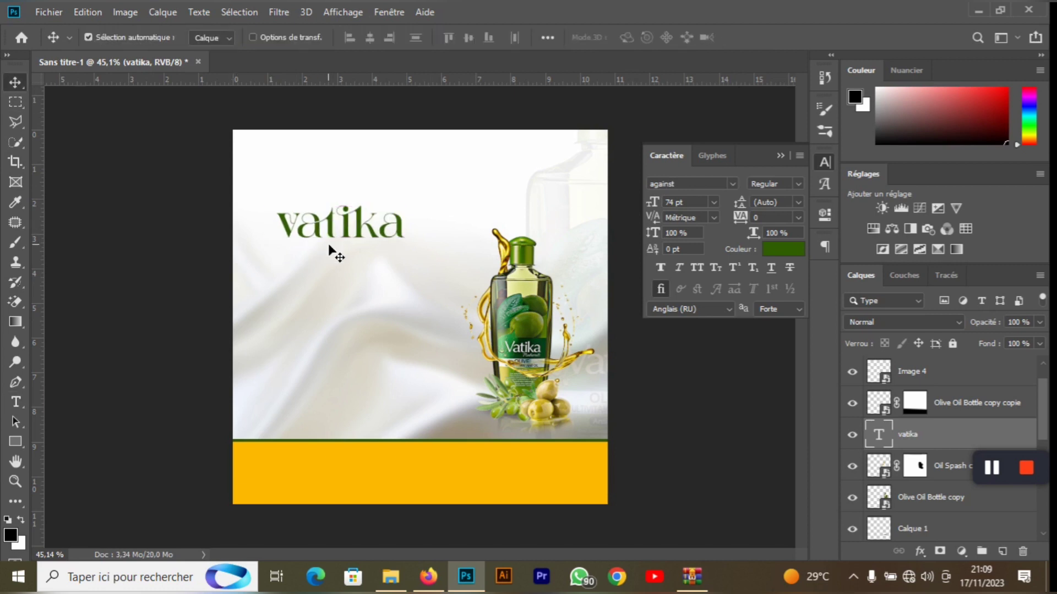
- Draw a rectangle about 185 x 143 px below the vatika title and fill it with the recently used orange
left_click(15, 441)
scroll(287, 302, "up", 2)
scroll(287, 302, "up", 2)
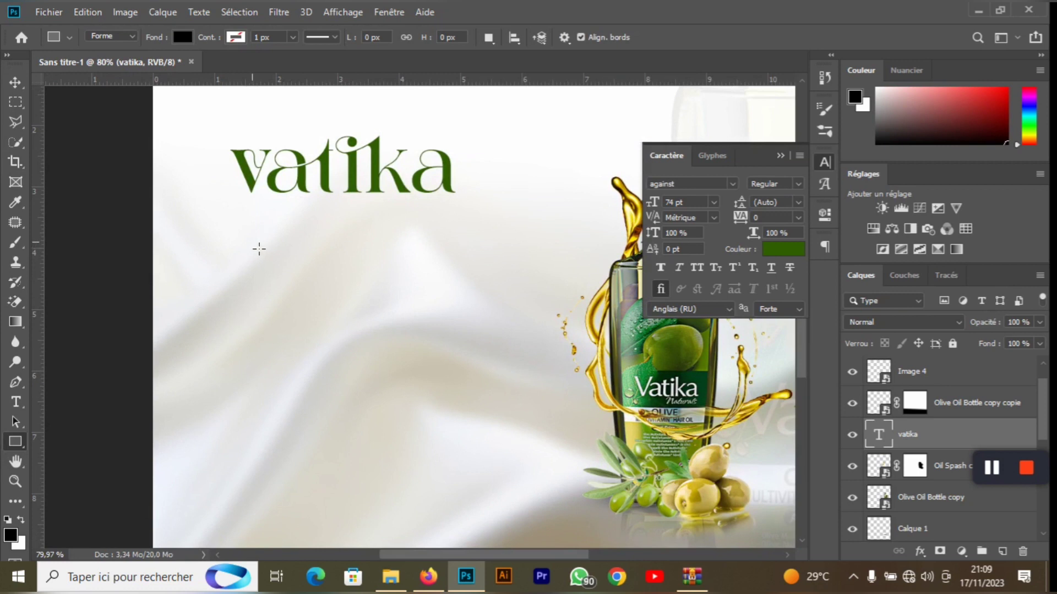
left_click_drag(255, 245, 369, 332)
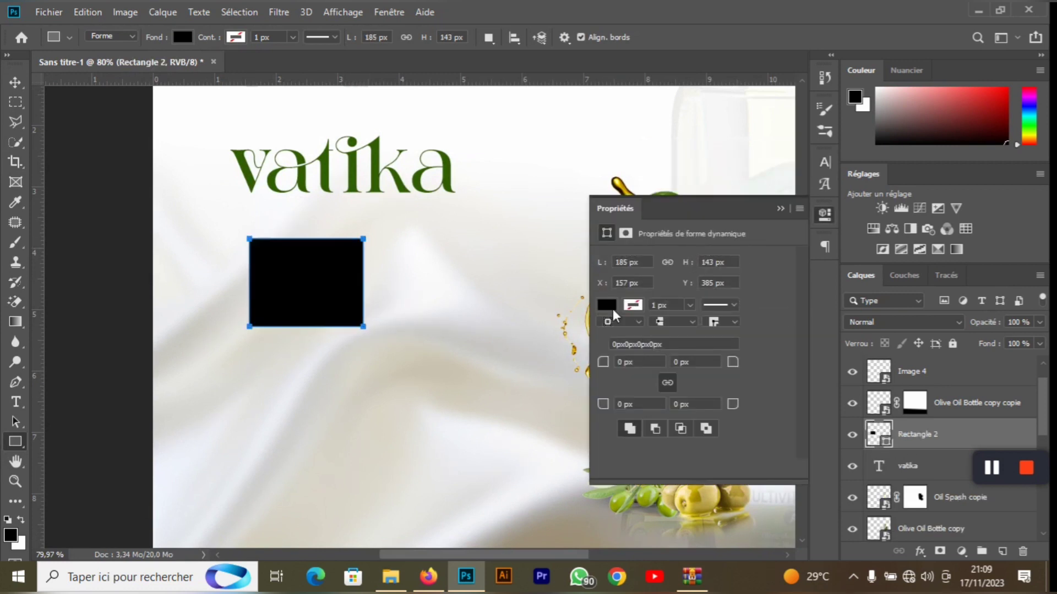
left_click(607, 305)
left_click(633, 387)
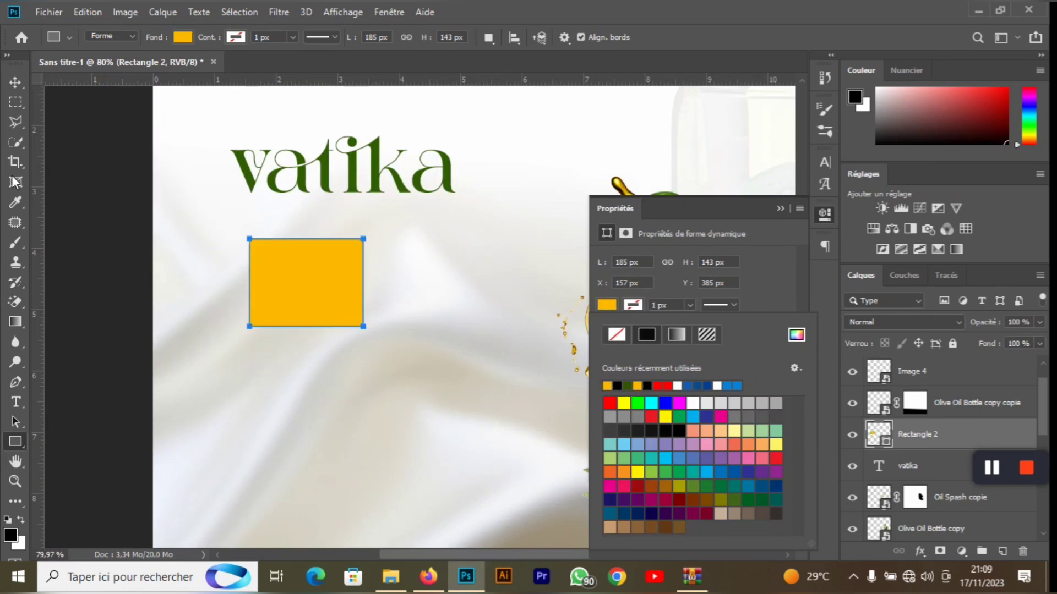
left_click(601, 308)
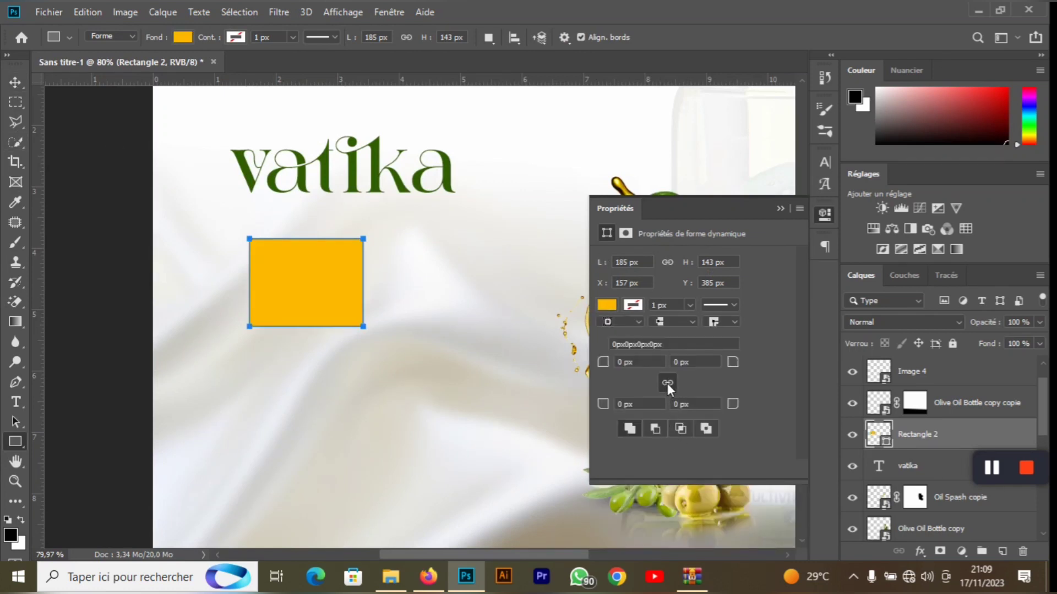
- Unlink the orange rectangle's corner radii and round only its bottom-right corner to 67 px
left_click_drag(733, 405, 535, 460)
left_click(666, 383)
left_click_drag(733, 404, 665, 352)
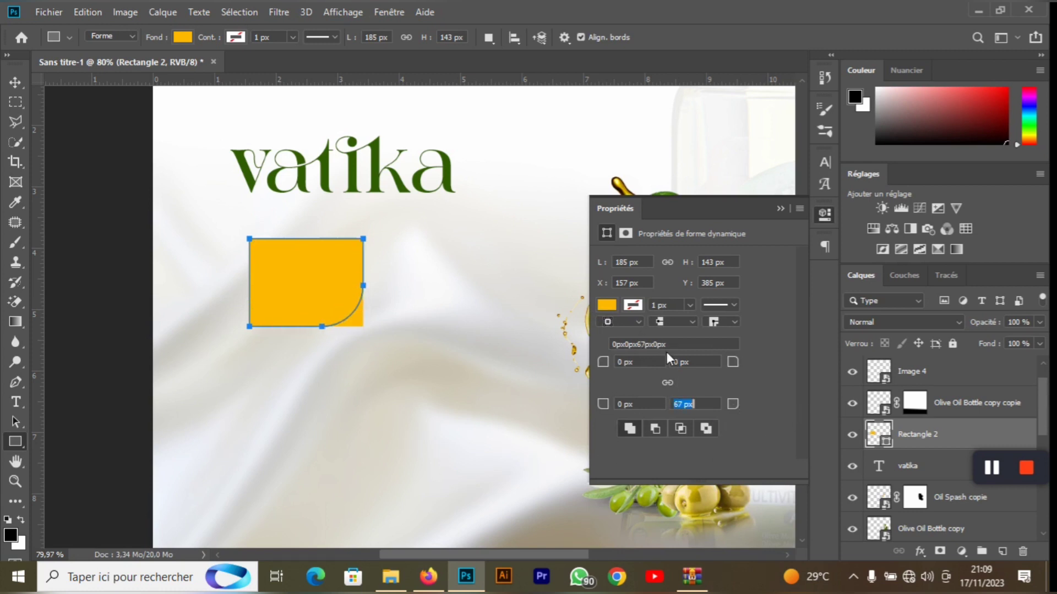
left_click(781, 209)
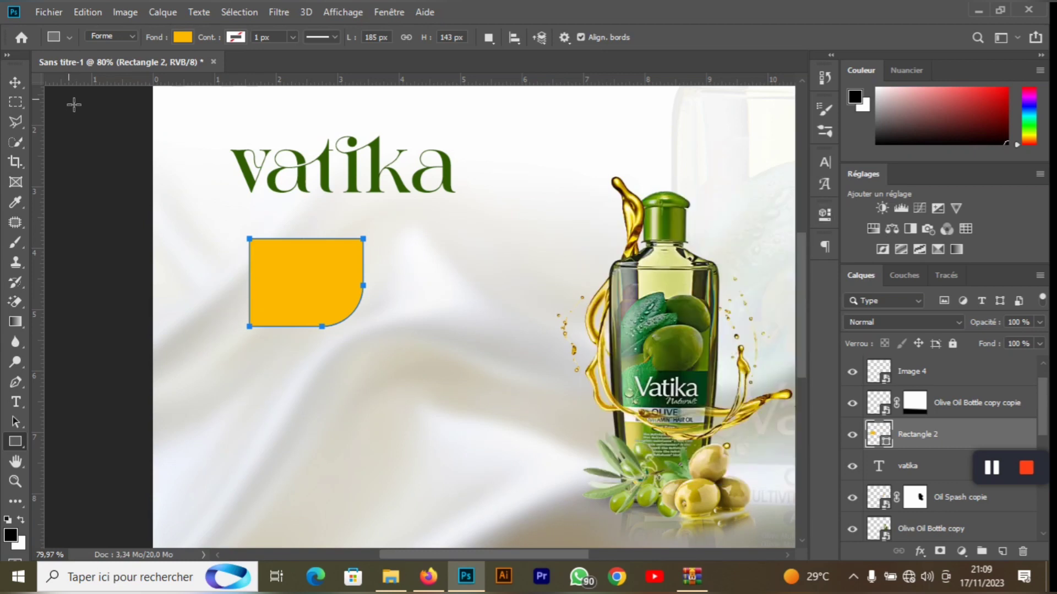
- Duplicate the orange rectangle horizontally to its right, leaving a narrow gap, and fill the copy with the recently used dark green
left_click(16, 82)
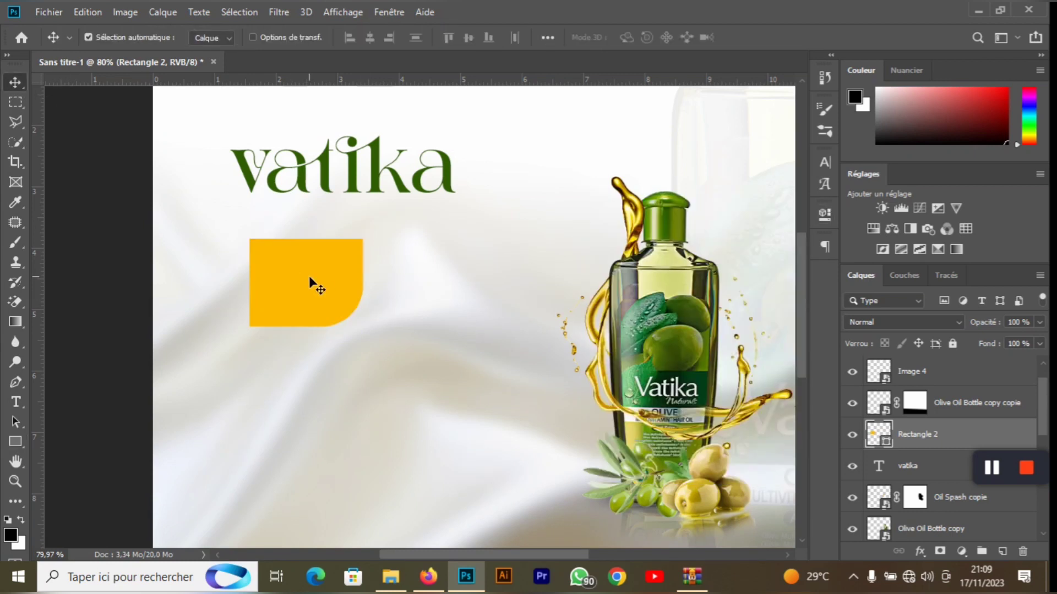
left_click_drag(309, 275, 437, 276, "alt")
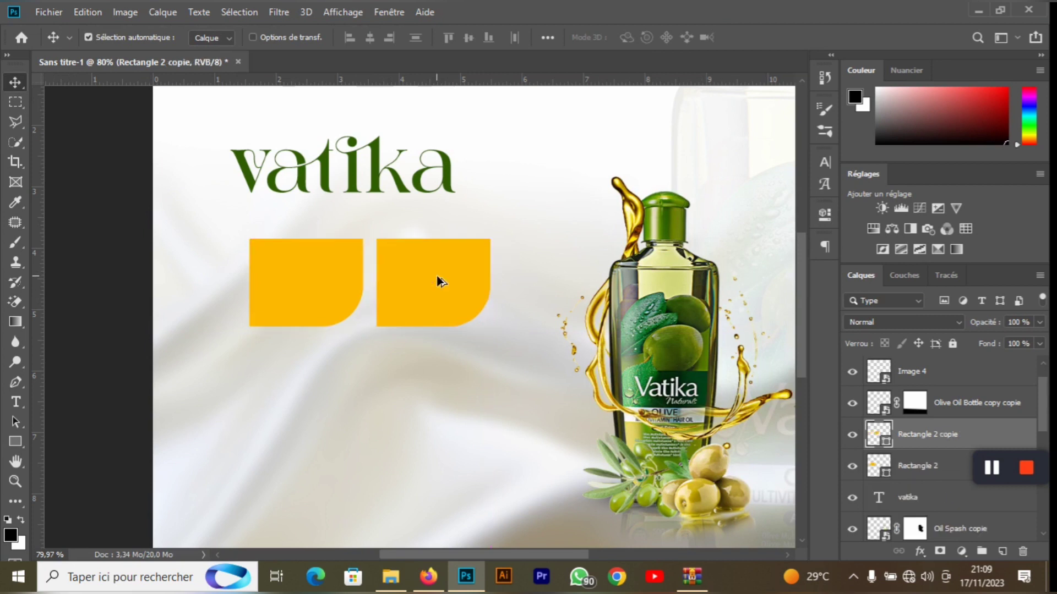
left_click(825, 214)
left_click(607, 305)
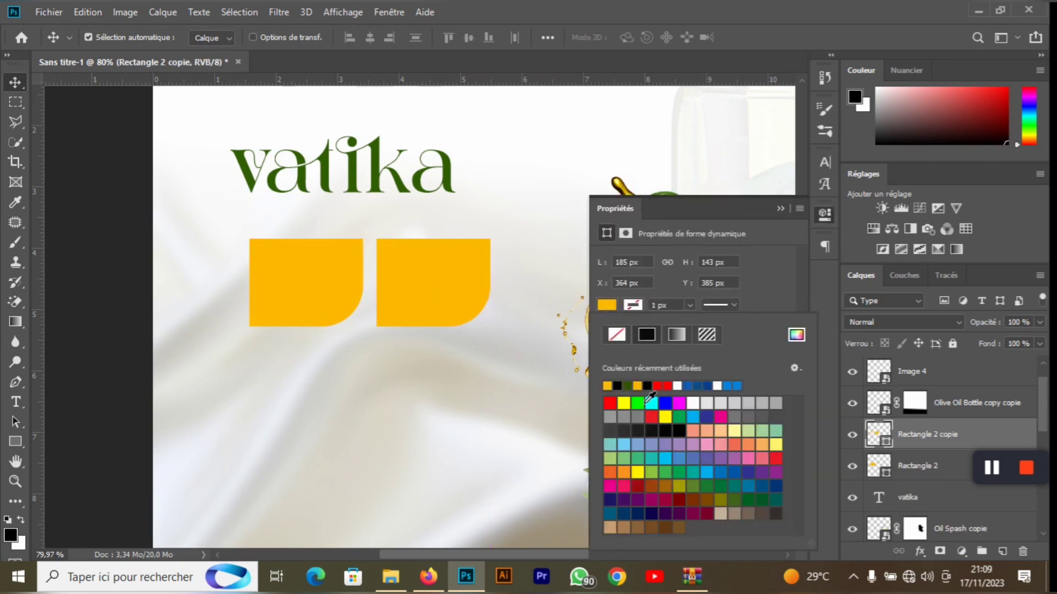
left_click(627, 386)
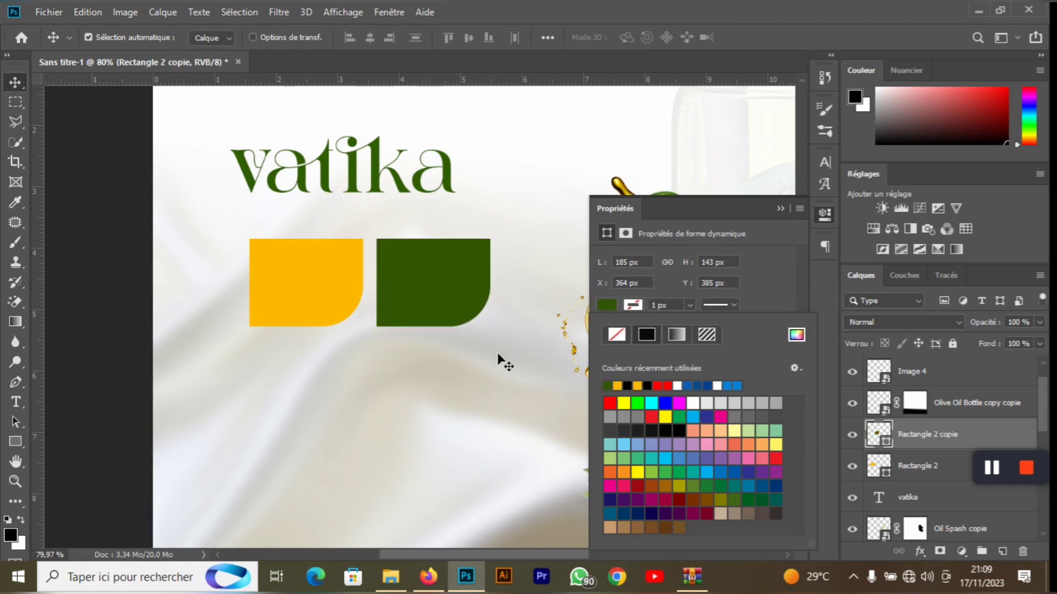
- Reset the green rectangle's rounded corner to 0 px, then reduce its height to about 122 px and shift it over the orange rectangle
left_click(608, 304)
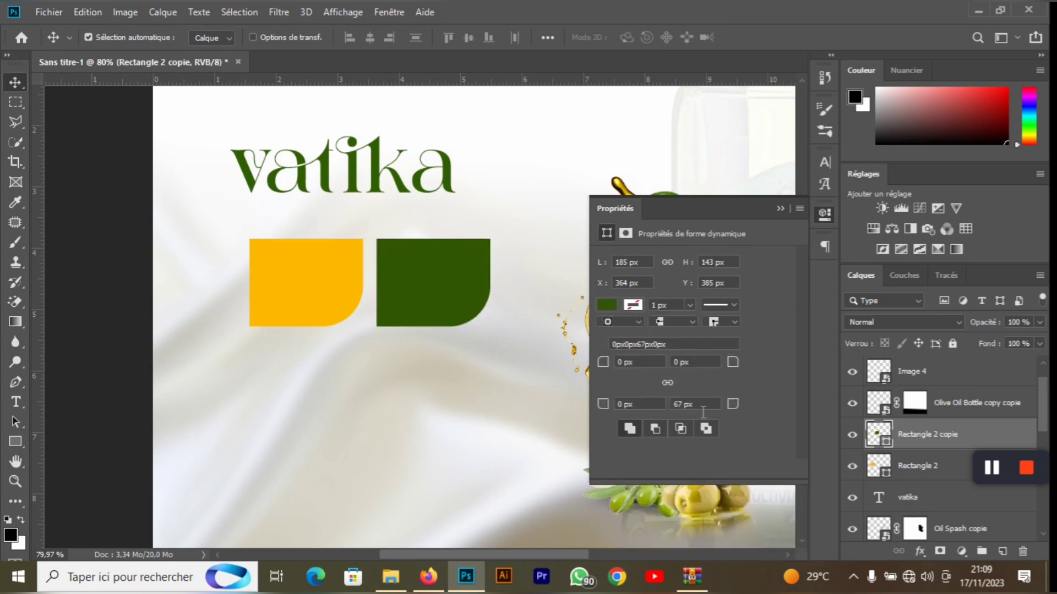
left_click_drag(733, 409, 562, 401)
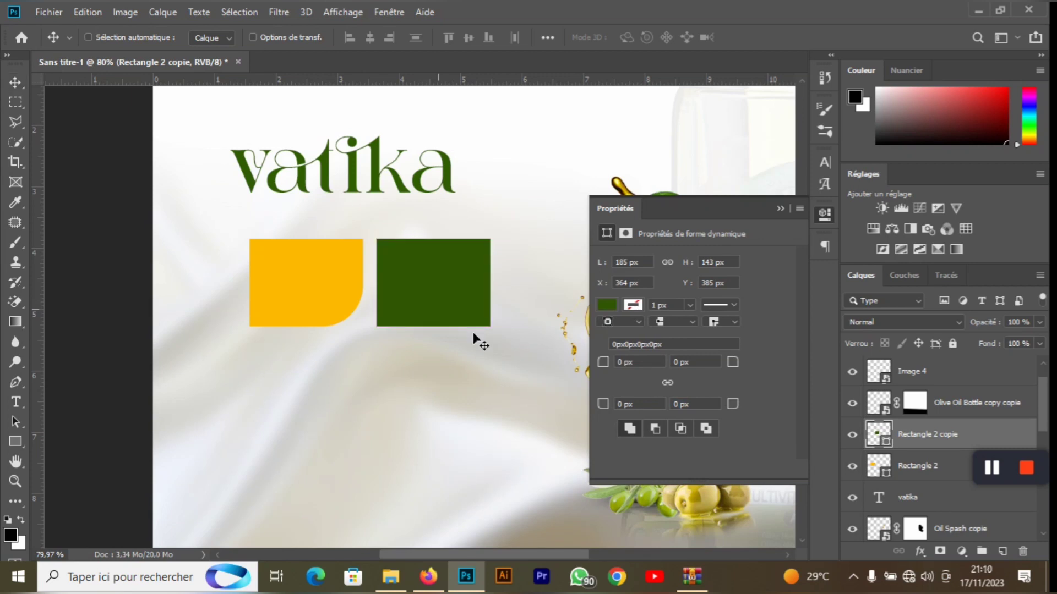
key("ctrl+t")
left_click_drag(444, 341, 441, 328)
left_click_drag(454, 276, 426, 282)
left_click(754, 37)
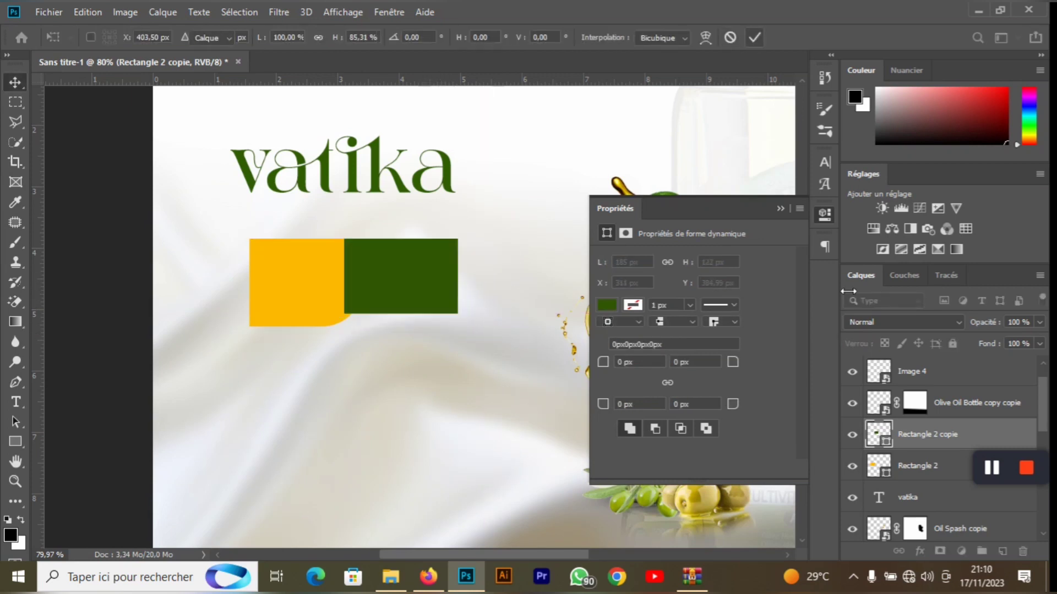
- Stack the green rectangle's layer behind the orange rectangle and slide it left to about X 250 px
left_click_drag(950, 469, 935, 435)
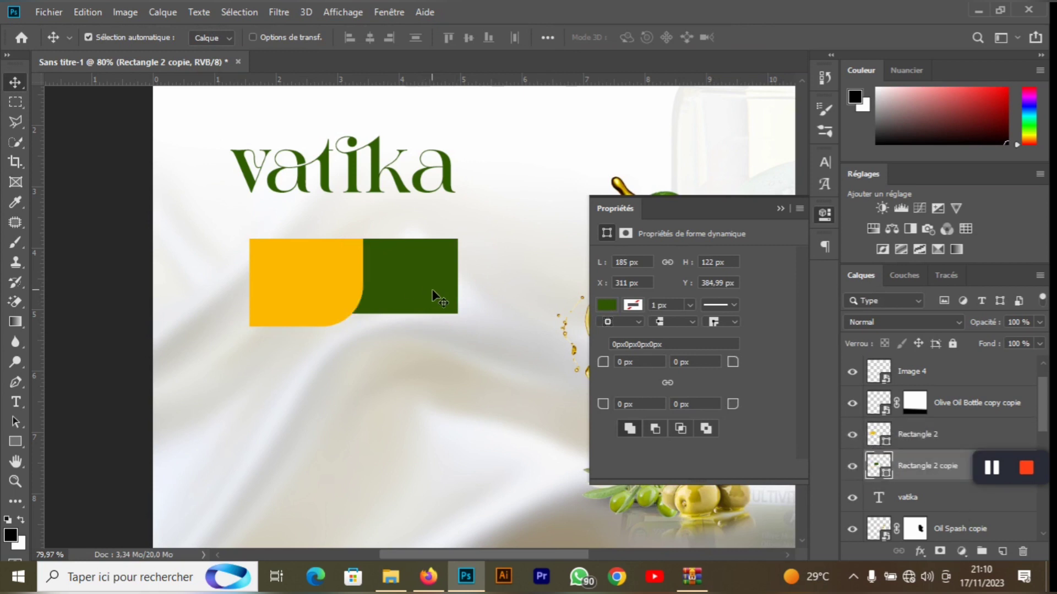
left_click_drag(435, 294, 389, 273)
scroll(389, 273, "down", 3)
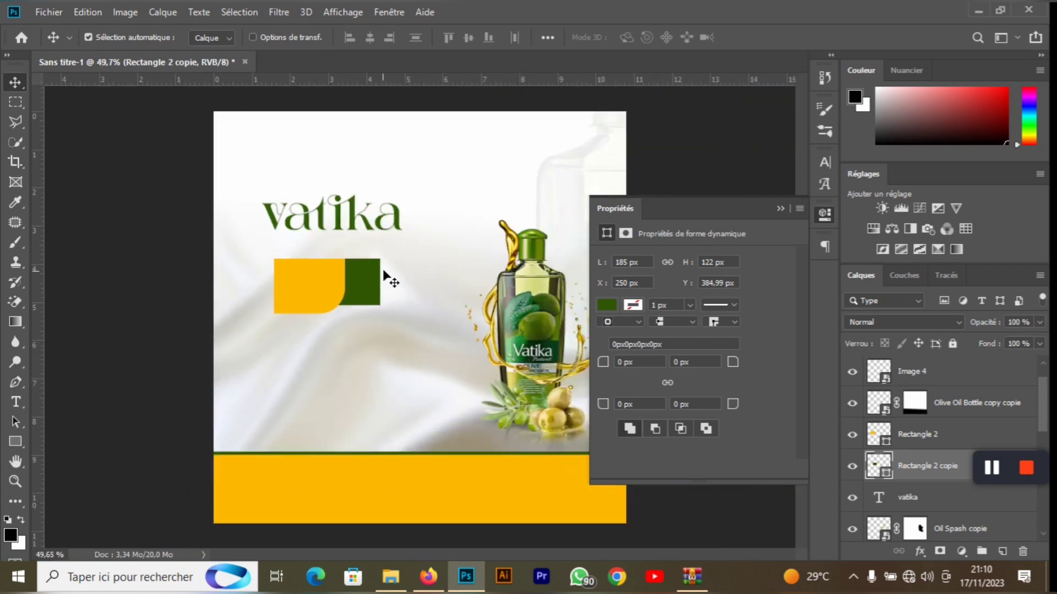
- Move the vatika title slightly higher above the coloured rectangles
scroll(384, 270, "up", 1)
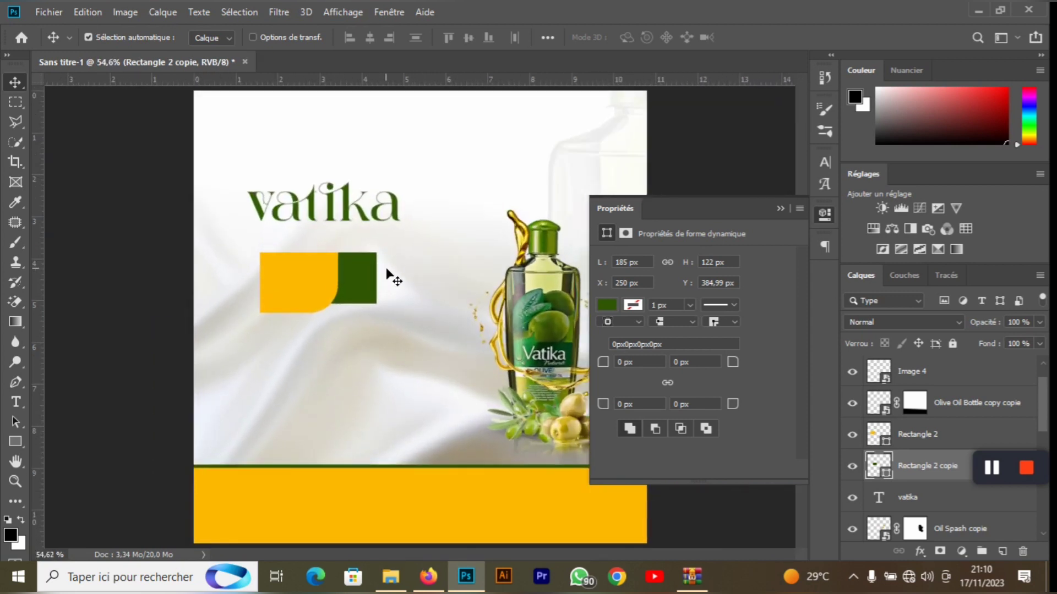
scroll(389, 277, "down", 1)
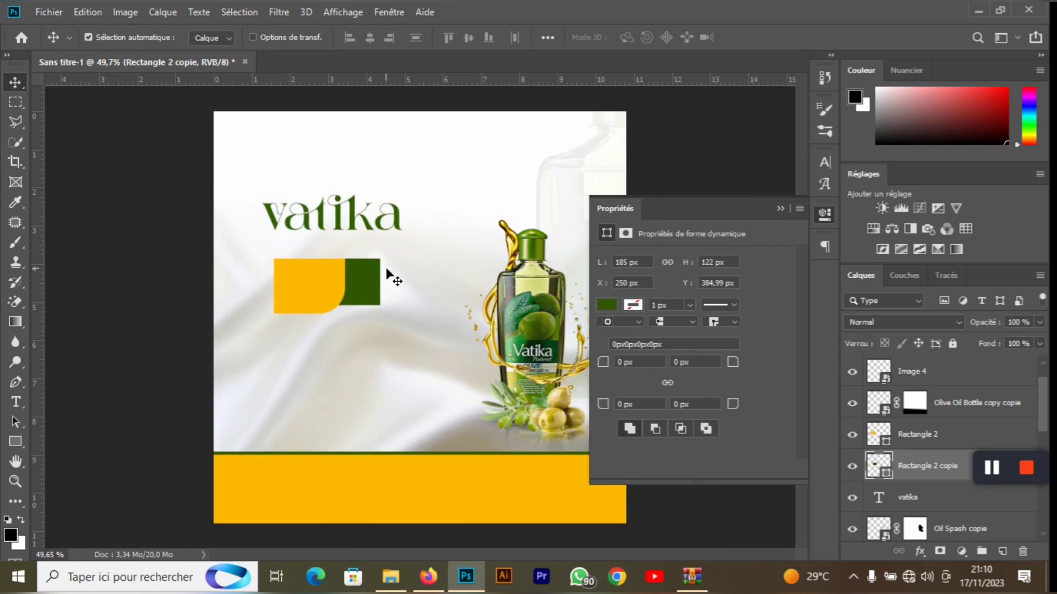
left_click_drag(339, 221, 339, 209)
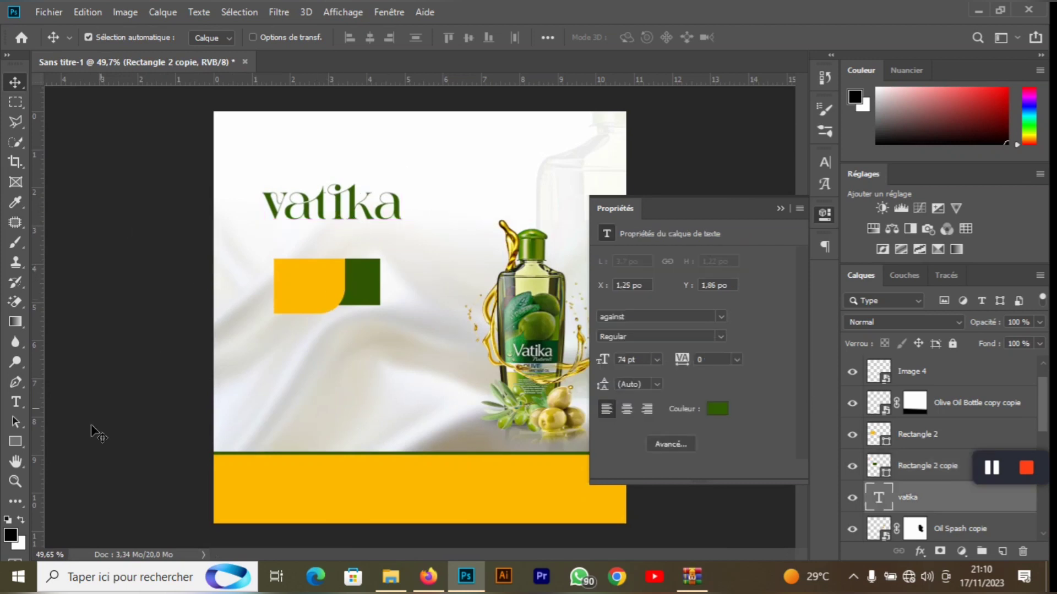
- Start a new text line below the coloured rectangles in Sofia Sans Bold at 16 pt
left_click(21, 401)
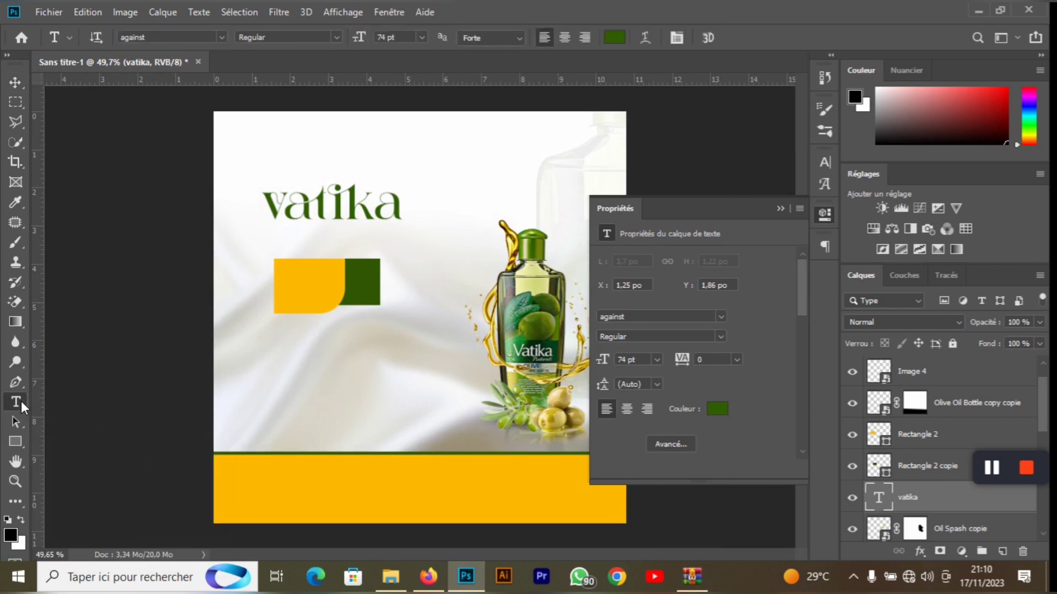
left_click(252, 363)
left_click(825, 161)
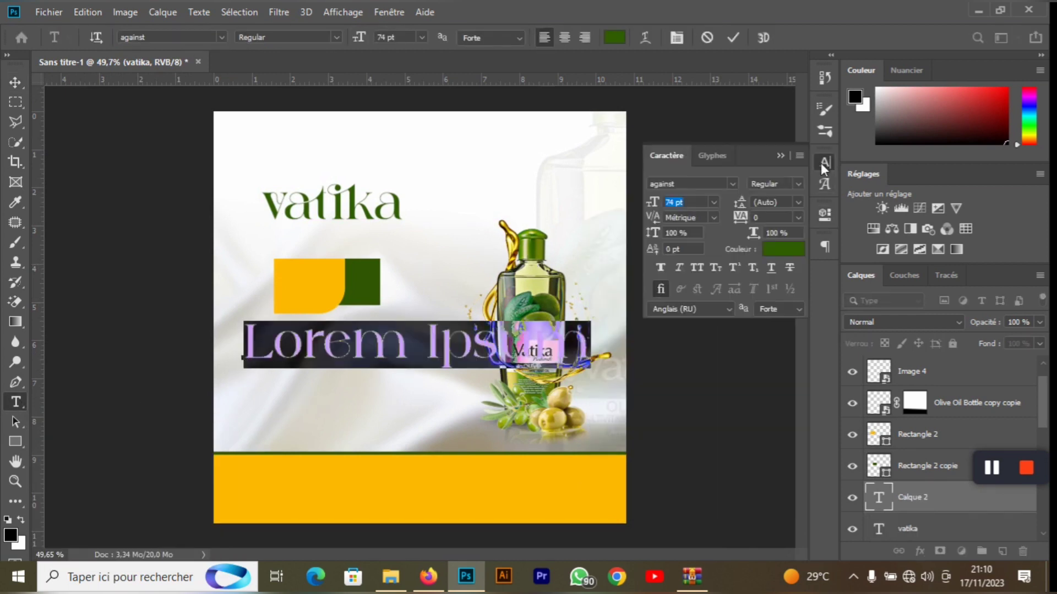
left_click(732, 183)
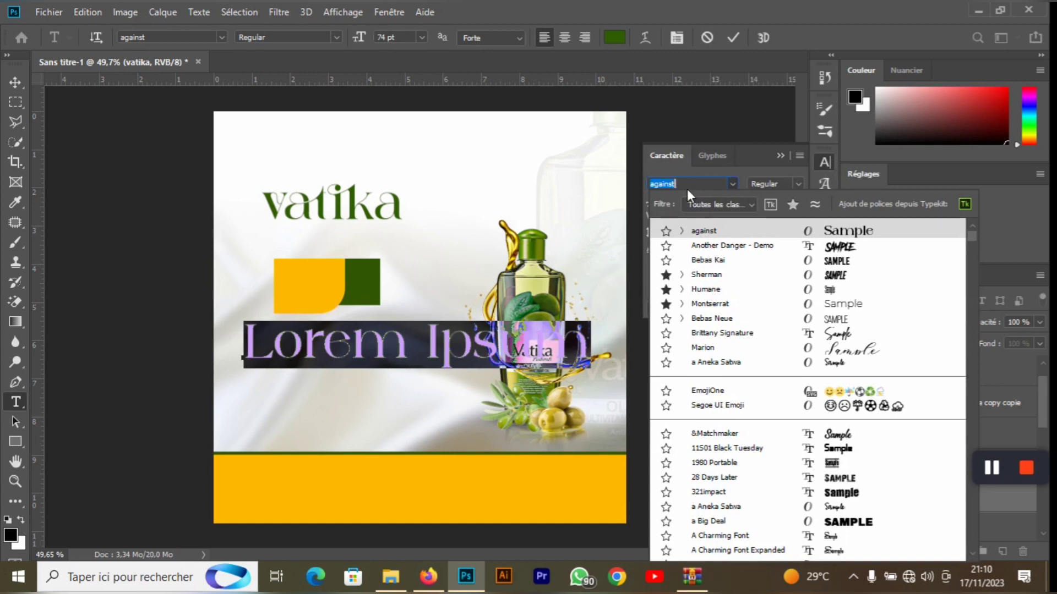
type("sol")
type("fia S")
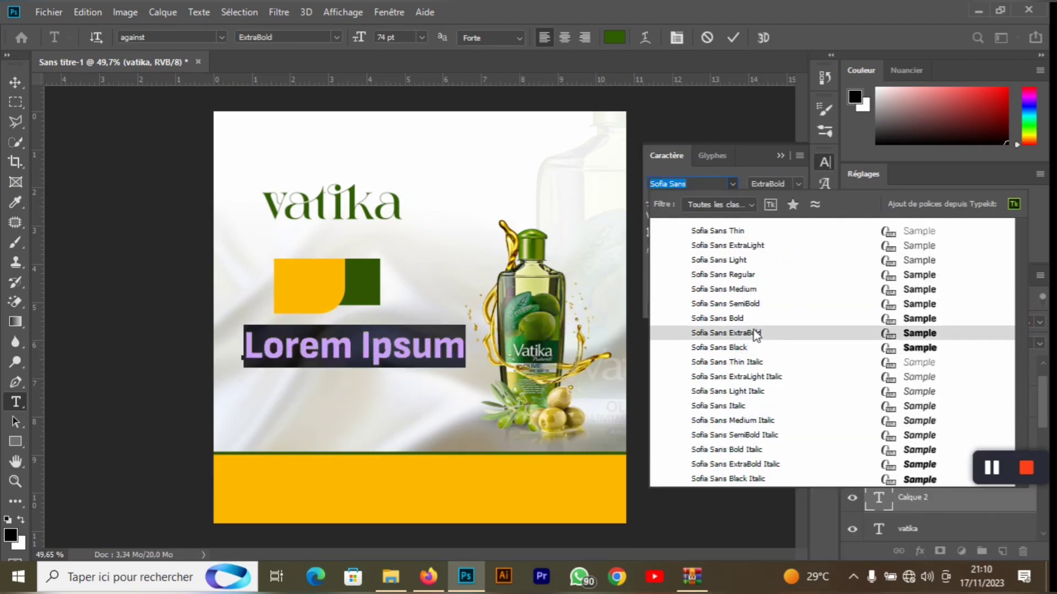
left_click(755, 321)
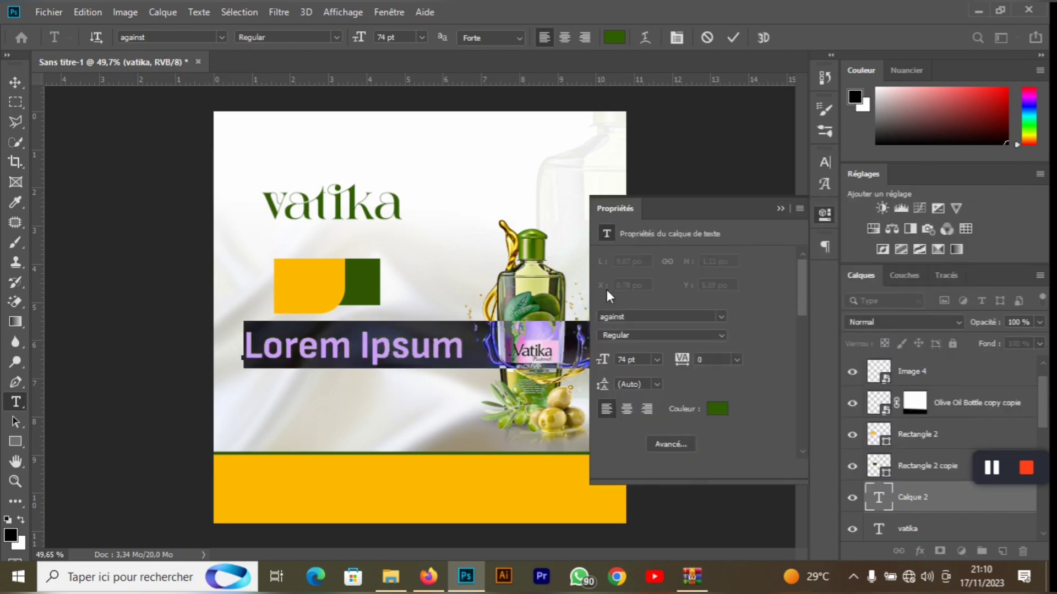
left_click(825, 162)
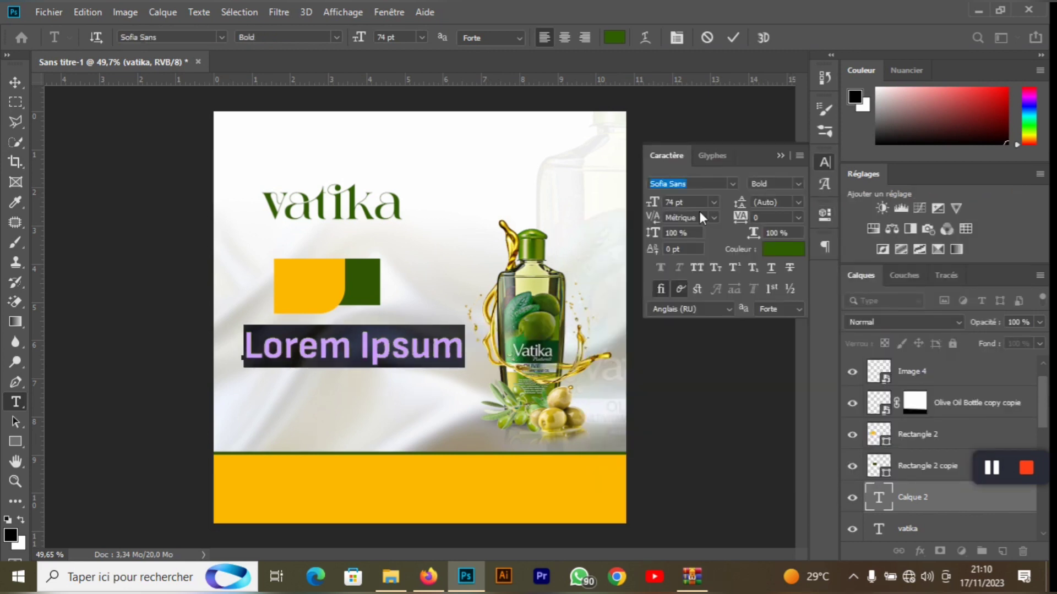
left_click(713, 202)
left_click(697, 307)
key("BackSpace")
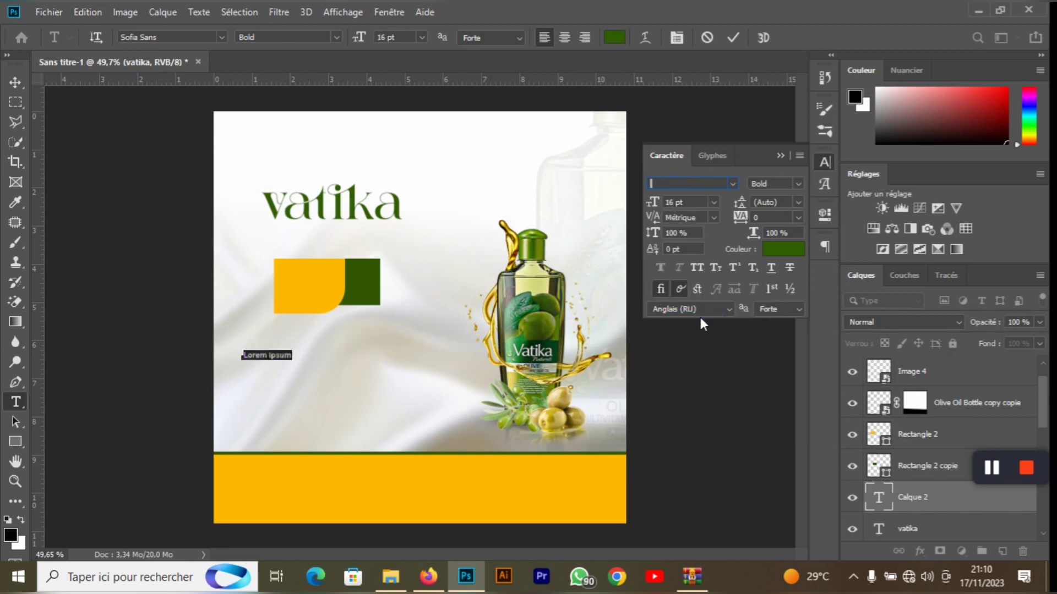
type("Poul")
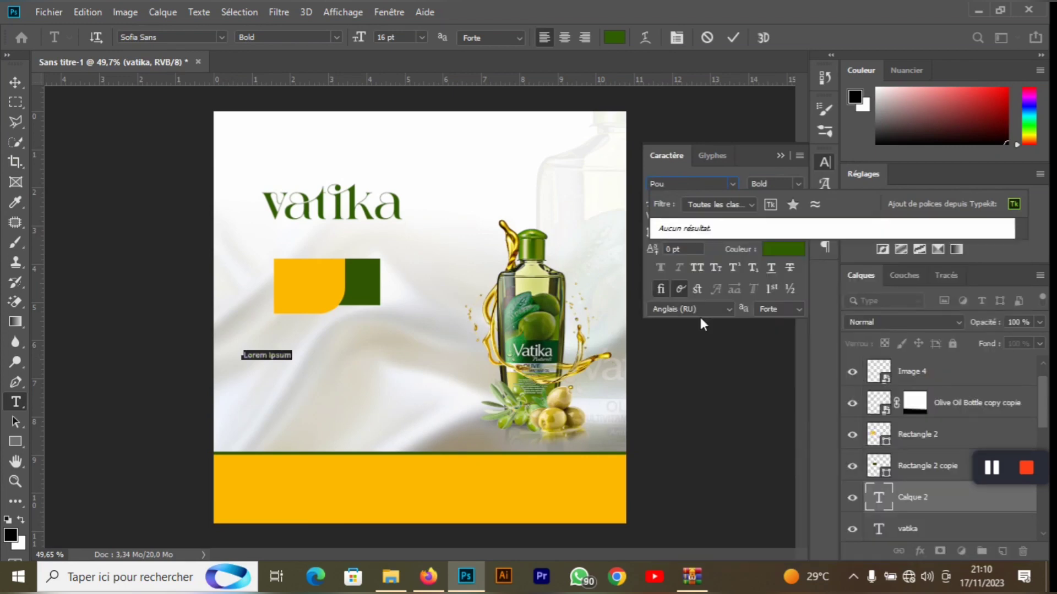
key("BackSpace")
key("BackSpace")
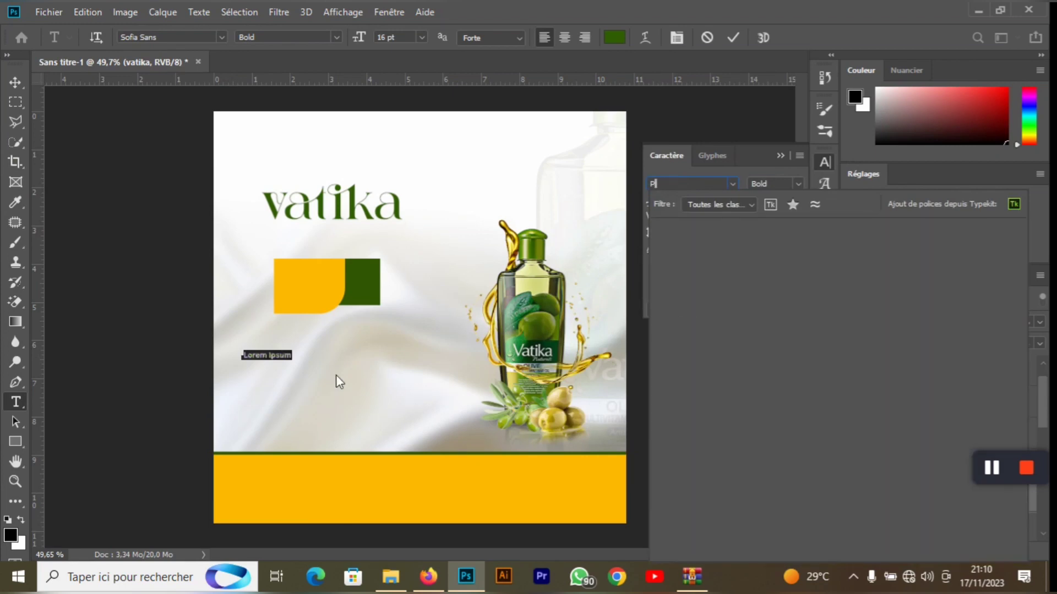
left_click(288, 367)
- Replace the Lorem Ipsum placeholder with the slogan "öur une peau douce et choco!!!"
left_click(293, 363)
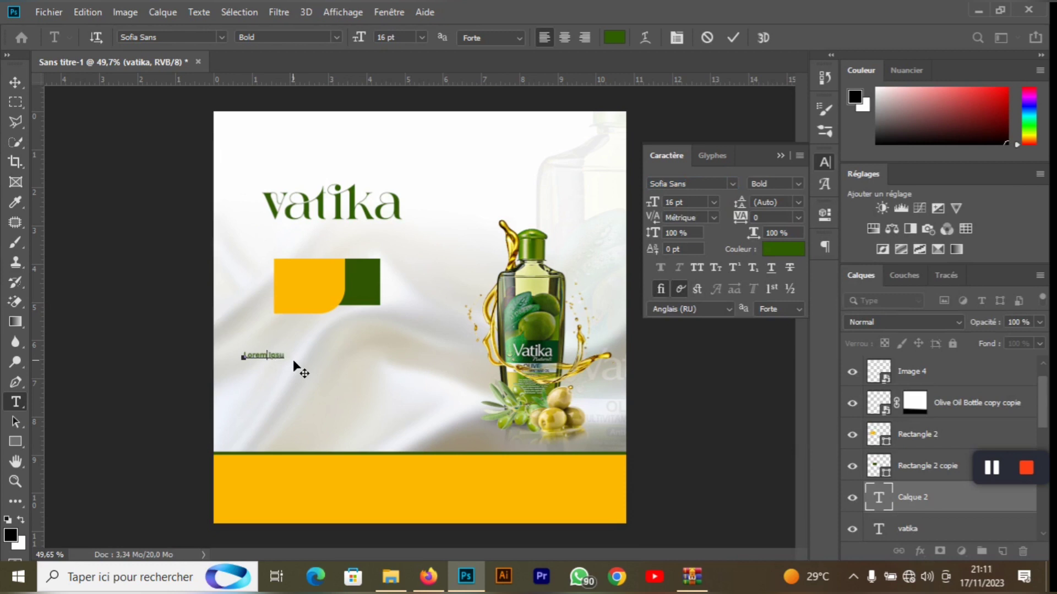
key("BackSpace")
key("BackSpace")
key("BackSpace")
key("BackSpace")
key("BackSpace")
type("A")
type("ur")
type("t choc")
type("ol")
- Enlarge the slogan to 19 pt and place it directly beneath the vatika title
left_click_drag(243, 355, 564, 263)
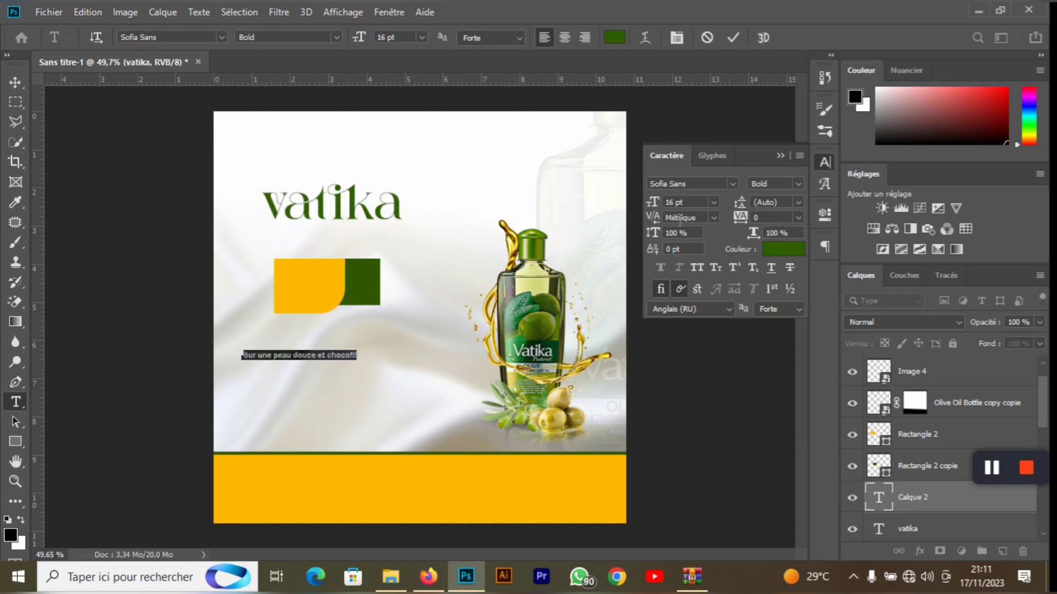
left_click_drag(656, 202, 662, 204)
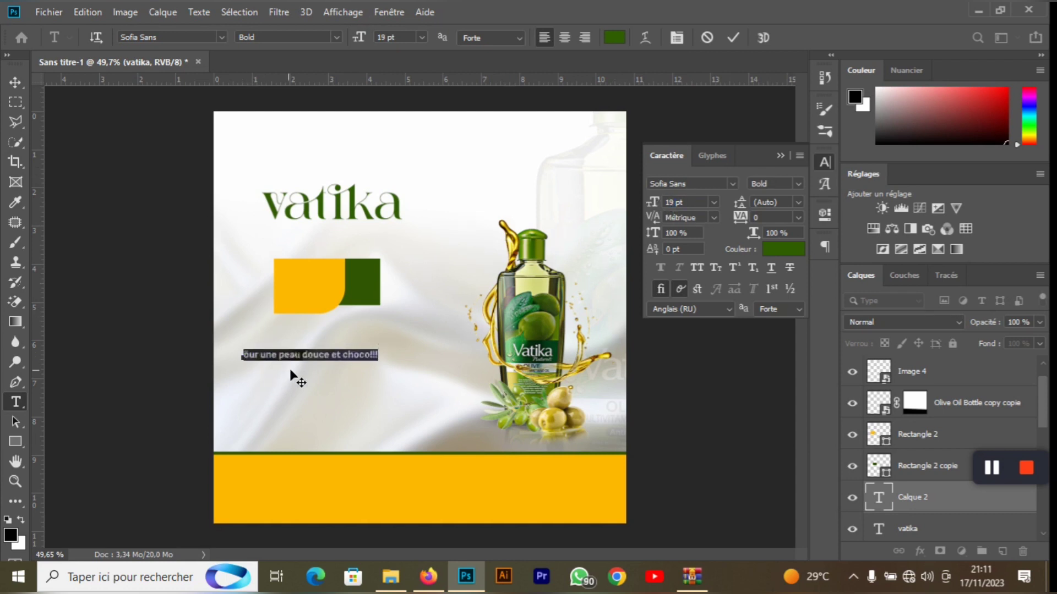
left_click_drag(290, 369, 312, 241)
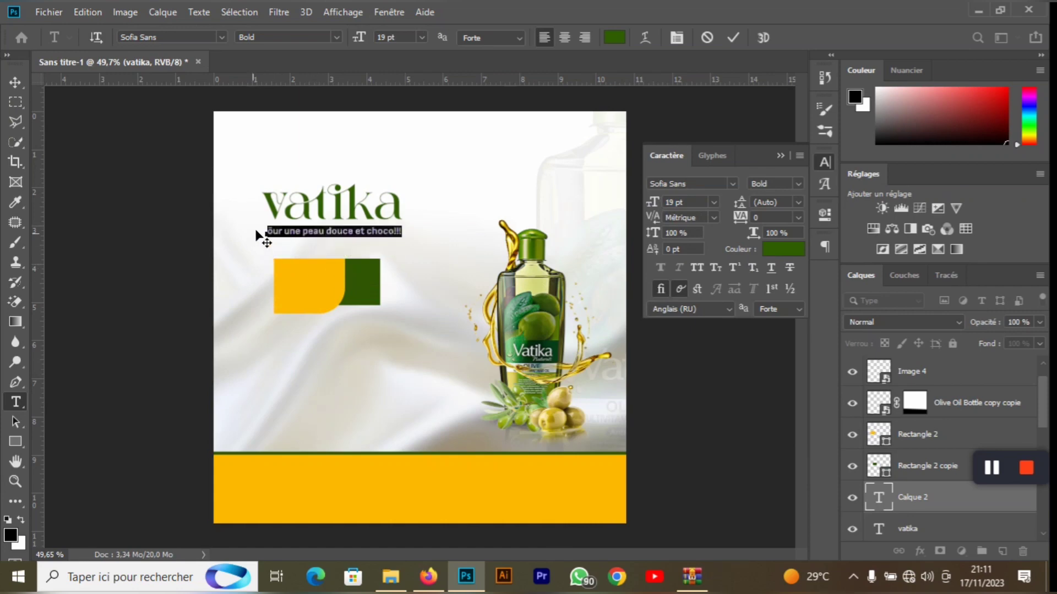
- Correct the slogan's first word to "Pour" and commit the text
scroll(266, 234, "up", 3)
scroll(266, 234, "up", 2)
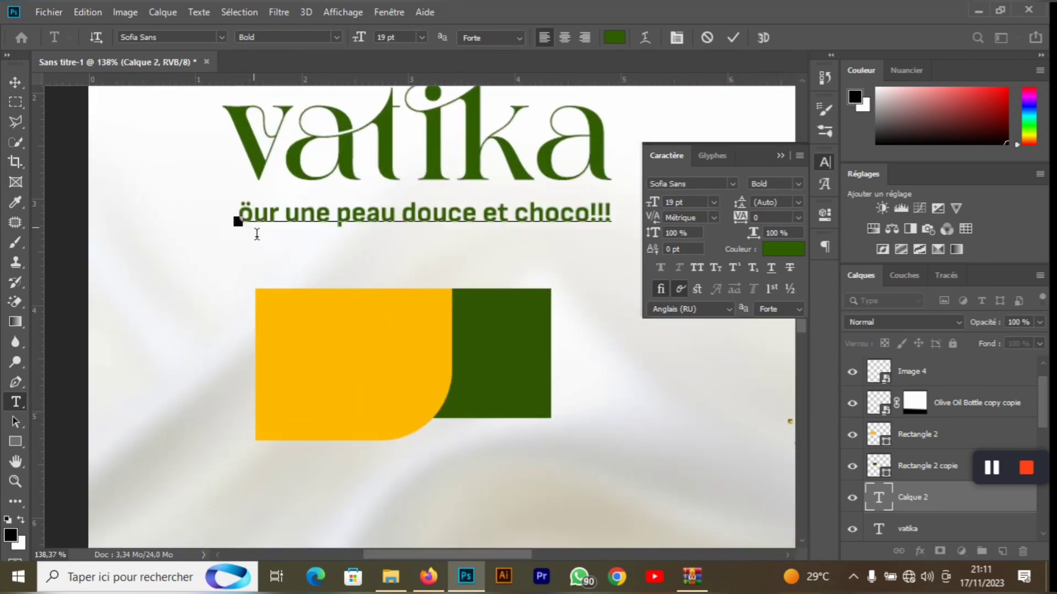
key("BackSpace")
type("P")
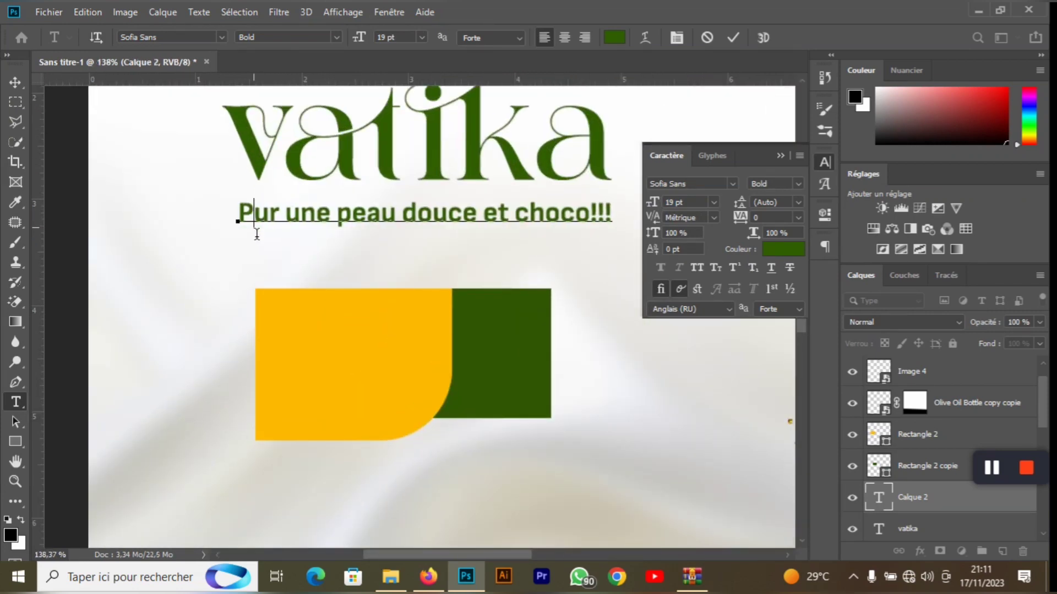
type("o")
scroll(300, 245, "down", 1)
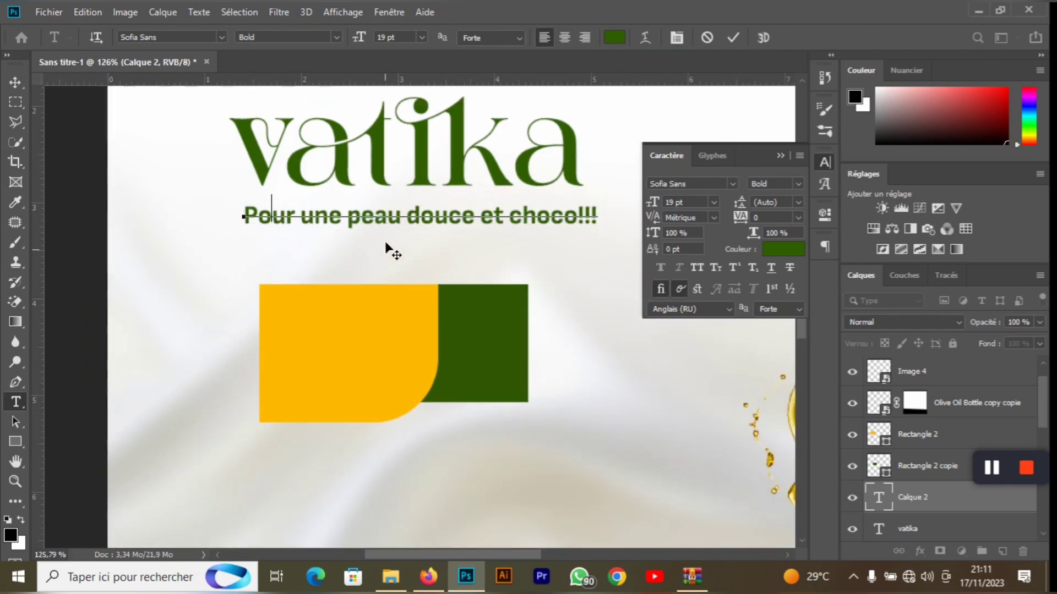
left_click(733, 38)
- Add the text "100M" over the upper part of the orange rectangle and commit it
scroll(350, 237, "down", 5)
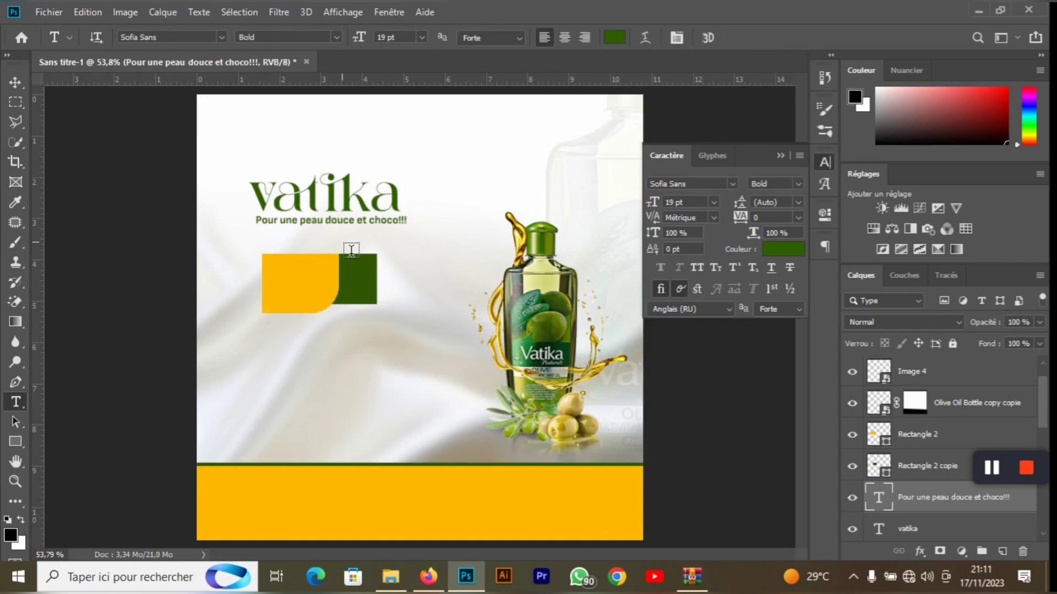
scroll(278, 258, "up", 3)
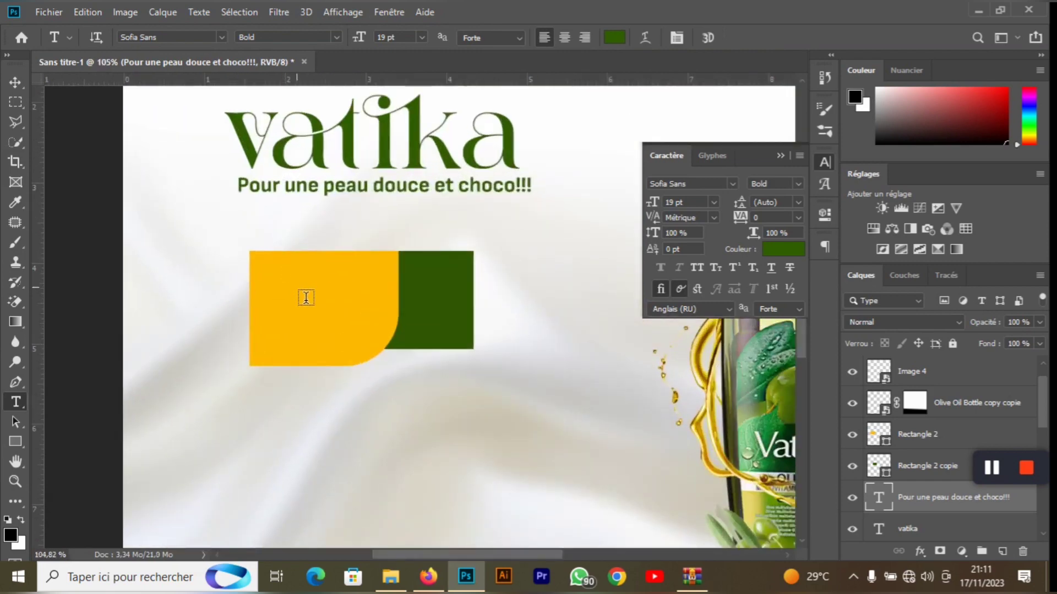
left_click(275, 297)
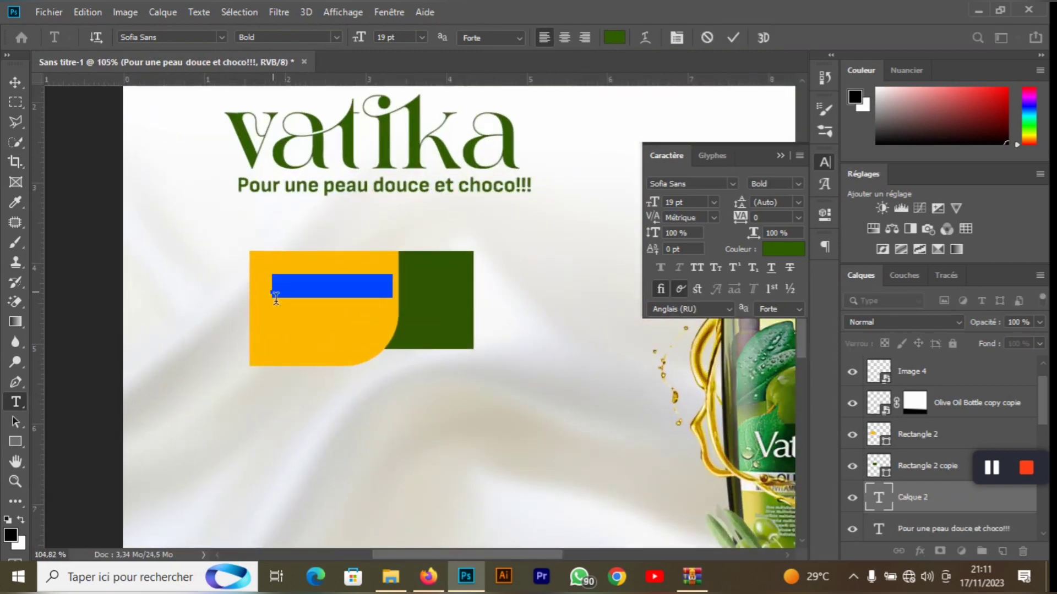
type("PROM")
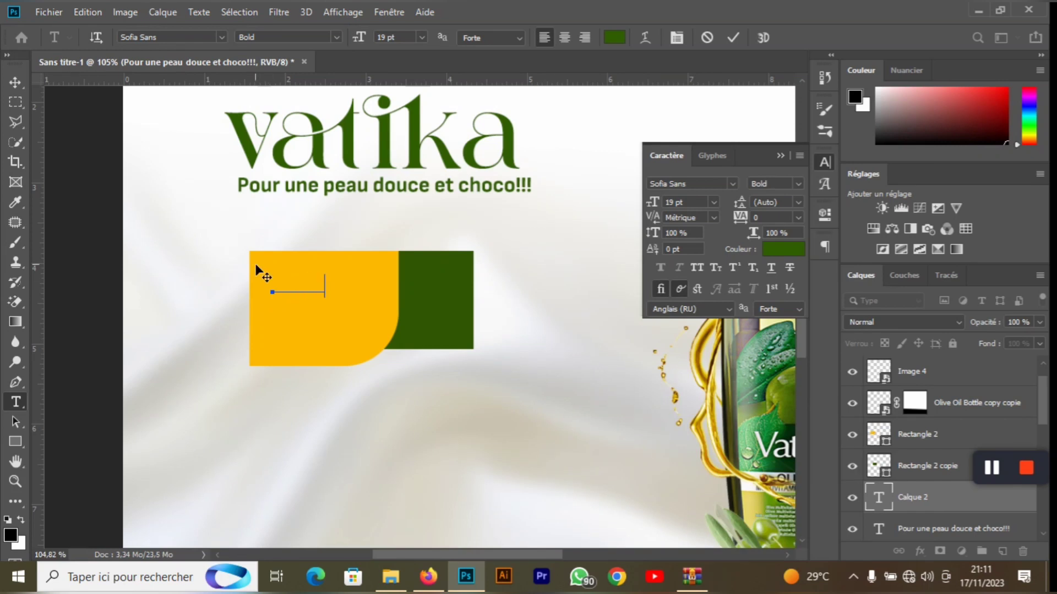
double_click(272, 288)
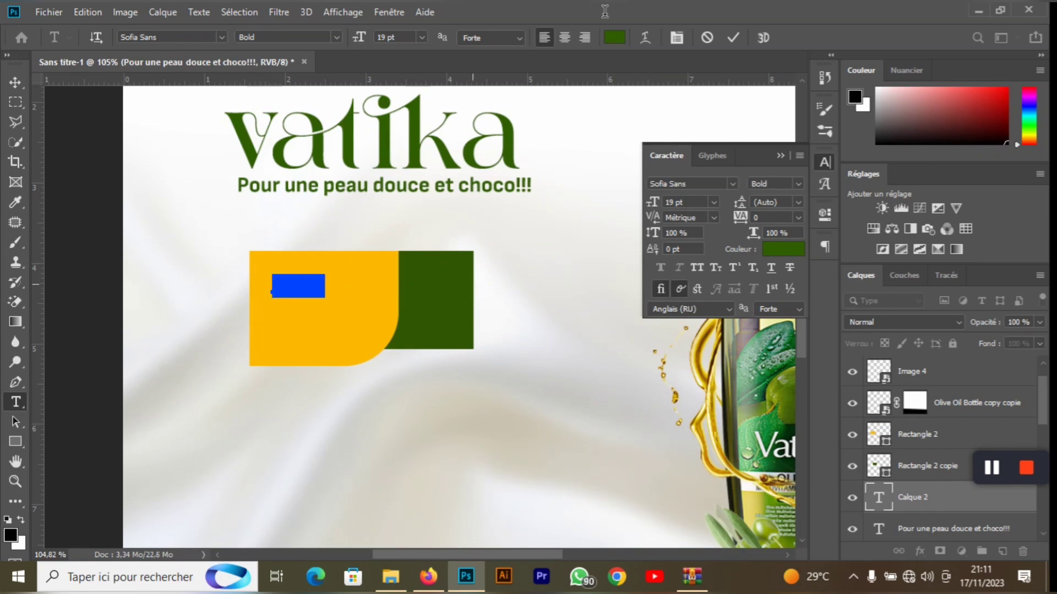
left_click(732, 37)
- Bring the 100M text layer above the orange rectangle's layer and shift the text slightly to the right
key("v")
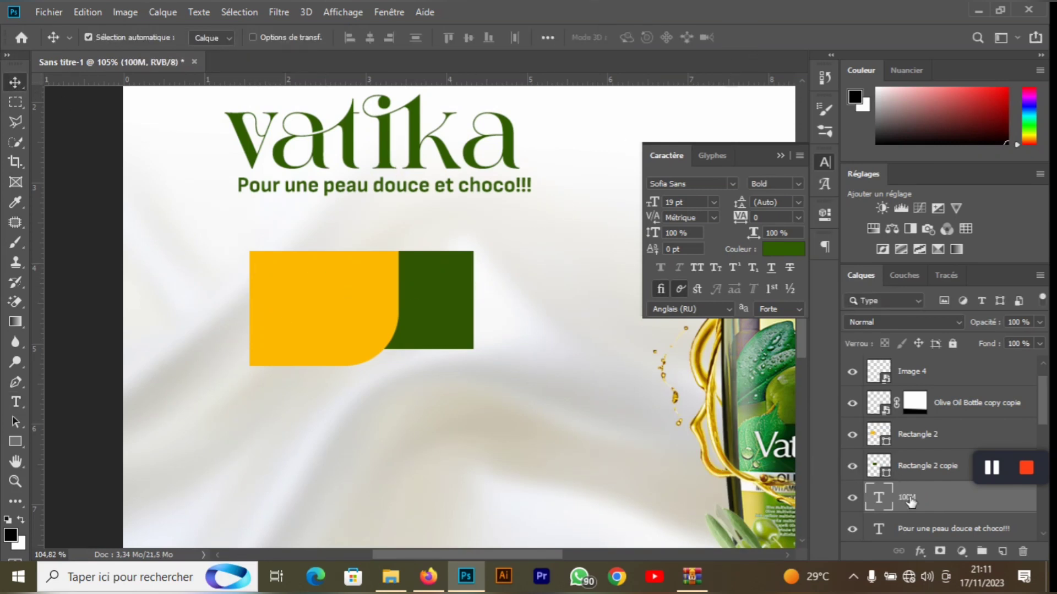
left_click_drag(909, 501, 908, 420)
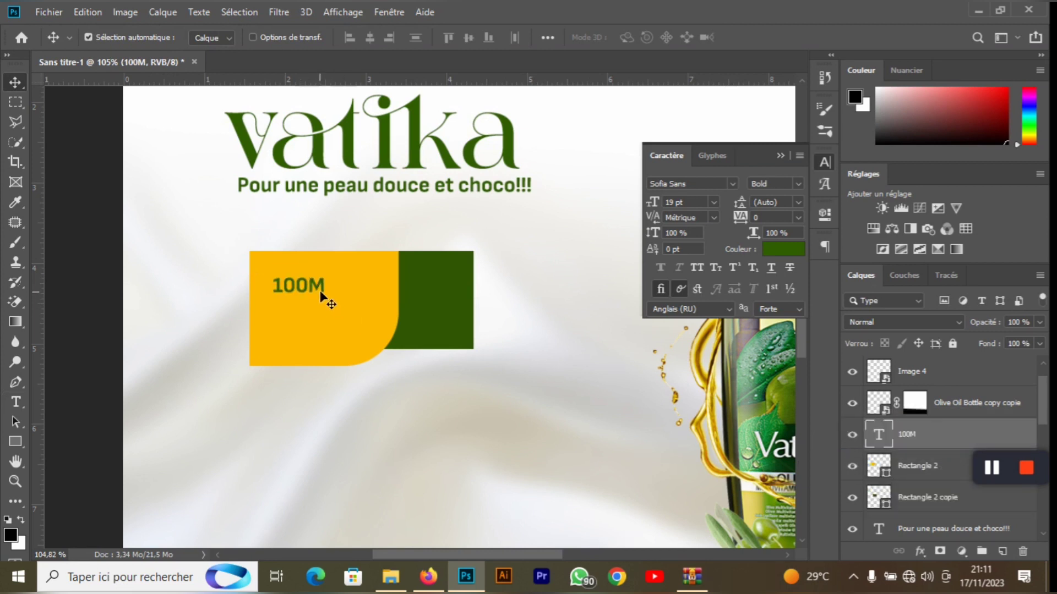
left_click_drag(322, 297, 348, 298)
- Edit the text on the orange rectangle to read "100%"
key("t")
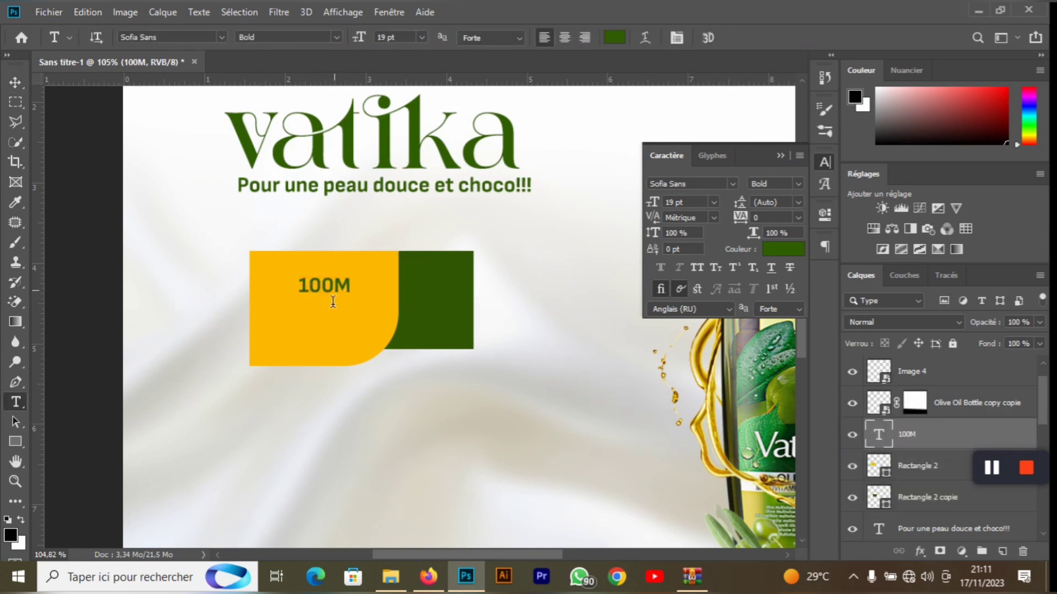
left_click(350, 291)
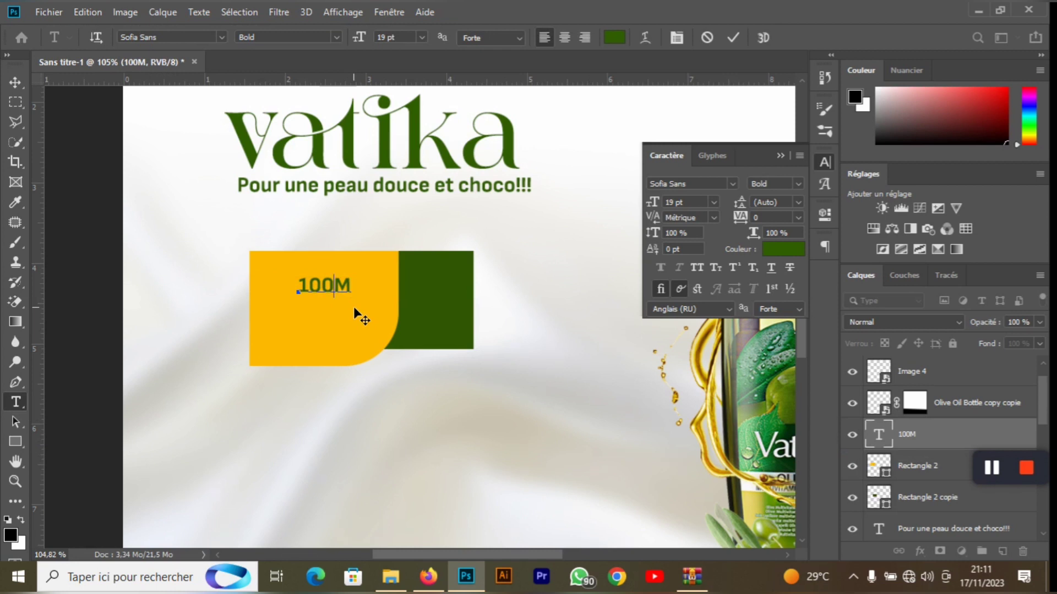
key("Delete")
type("%")
- Select the whole 100% text and enlarge it to 29 pt
key("Home")
key("shift+End")
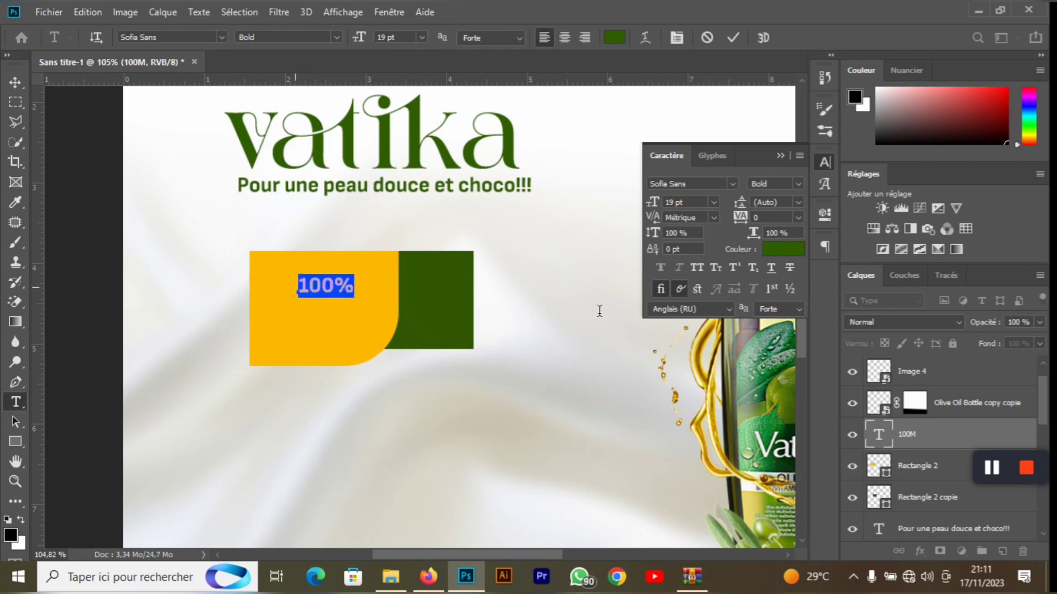
left_click_drag(654, 206, 665, 207)
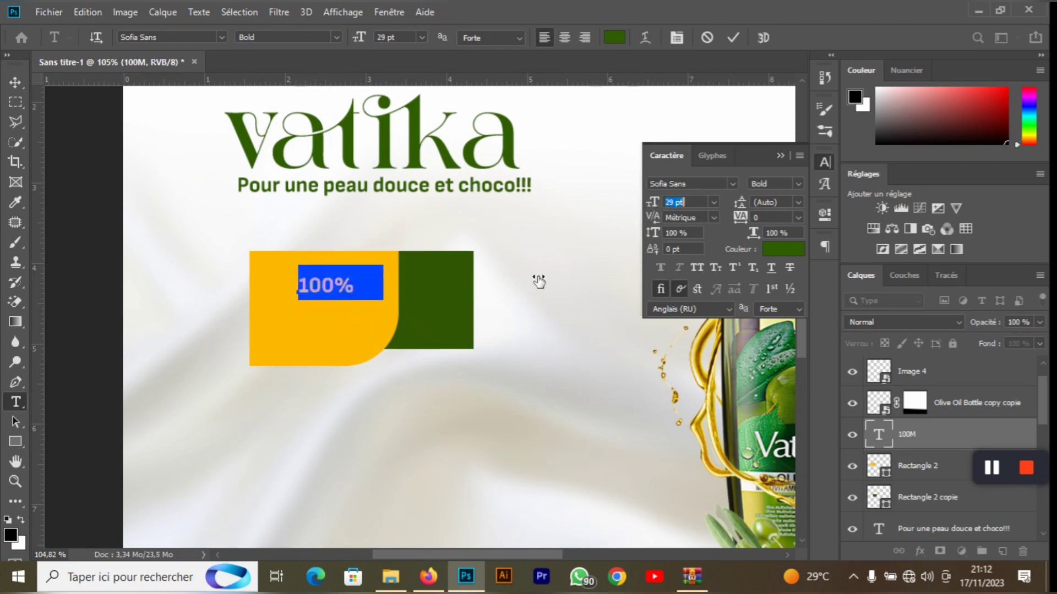
- Shift the 100% text toward the orange rectangle's left side and add the text "Naturel" below it
left_click_drag(370, 313, 353, 310)
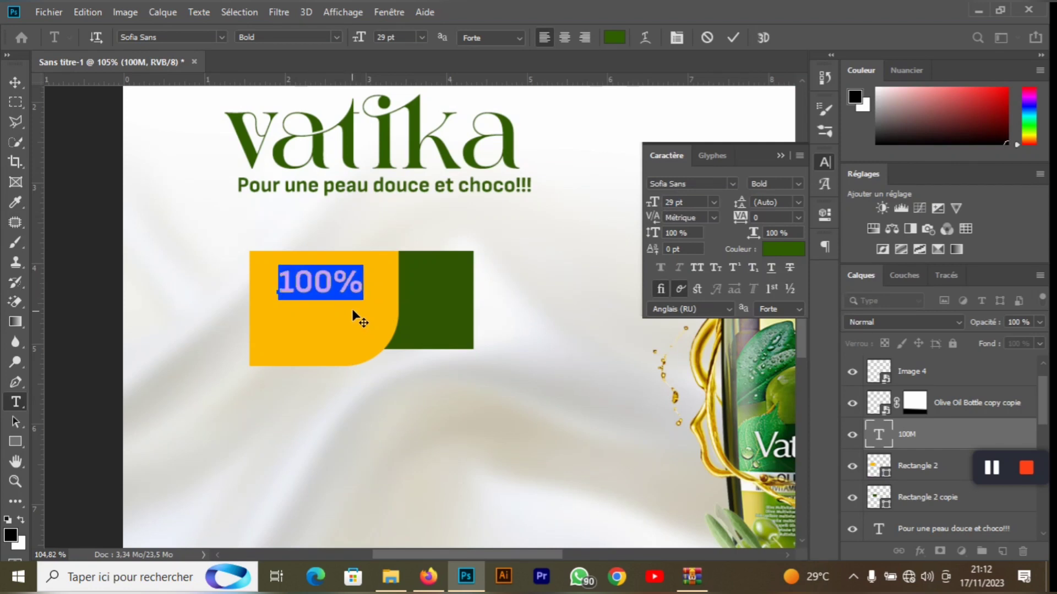
left_click(731, 39)
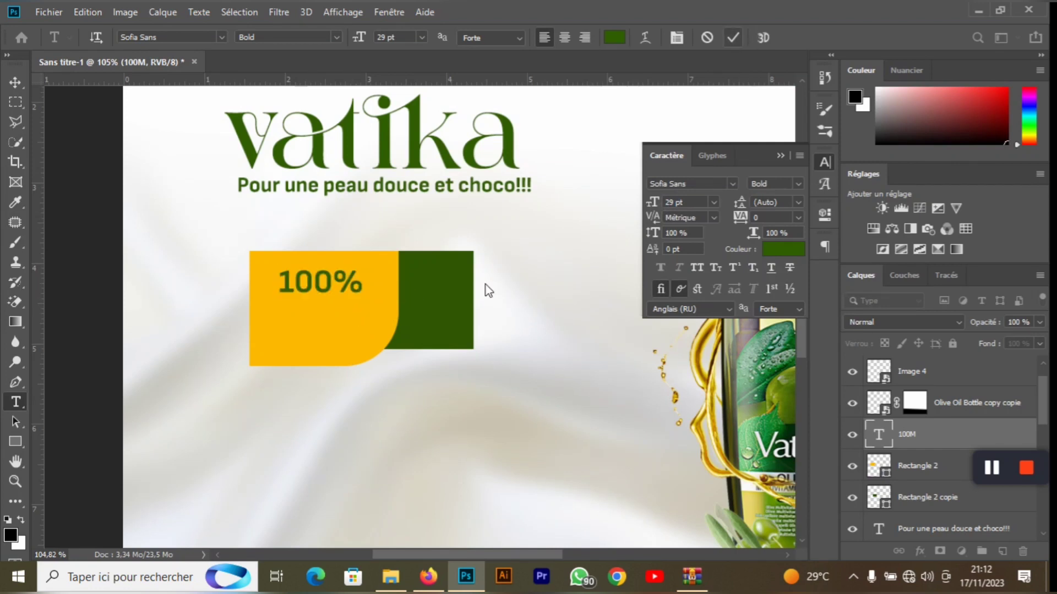
left_click(269, 338)
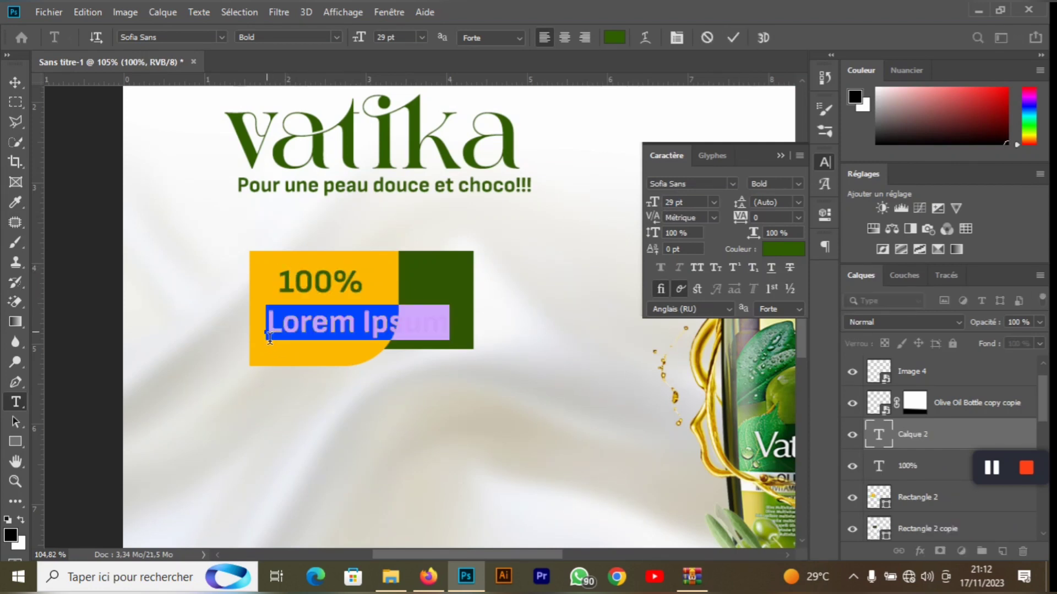
type("Natu")
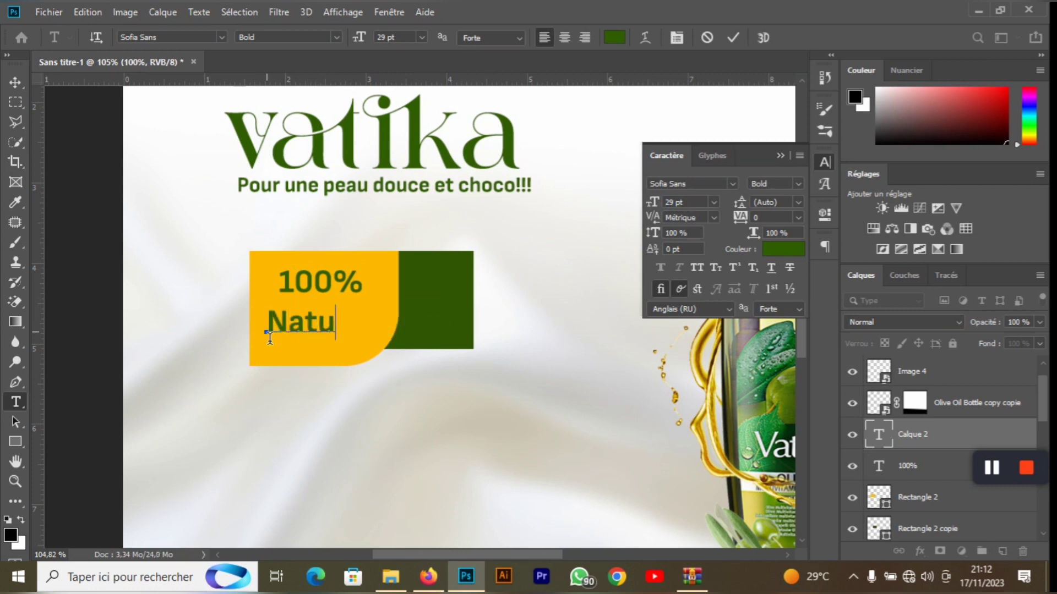
type("rel")
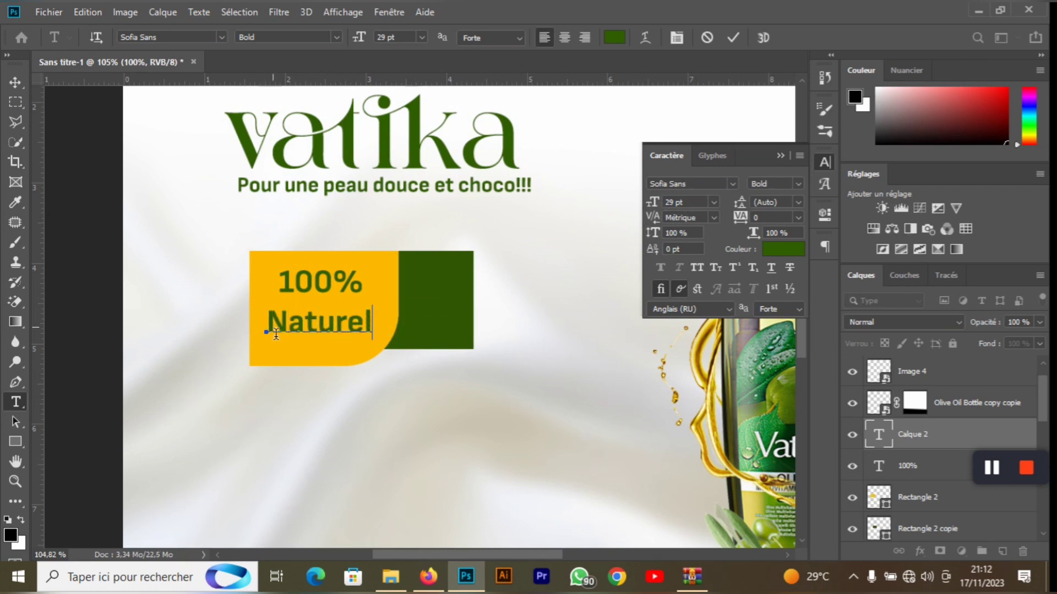
- Colour the whole word "Naturel" white, commit it, and move the 100% text slightly down, closer to it
left_click_drag(266, 329, 288, 329)
left_click_drag(388, 330, 391, 329)
left_click(785, 250)
left_click_drag(751, 305, 601, 215)
left_click(937, 217)
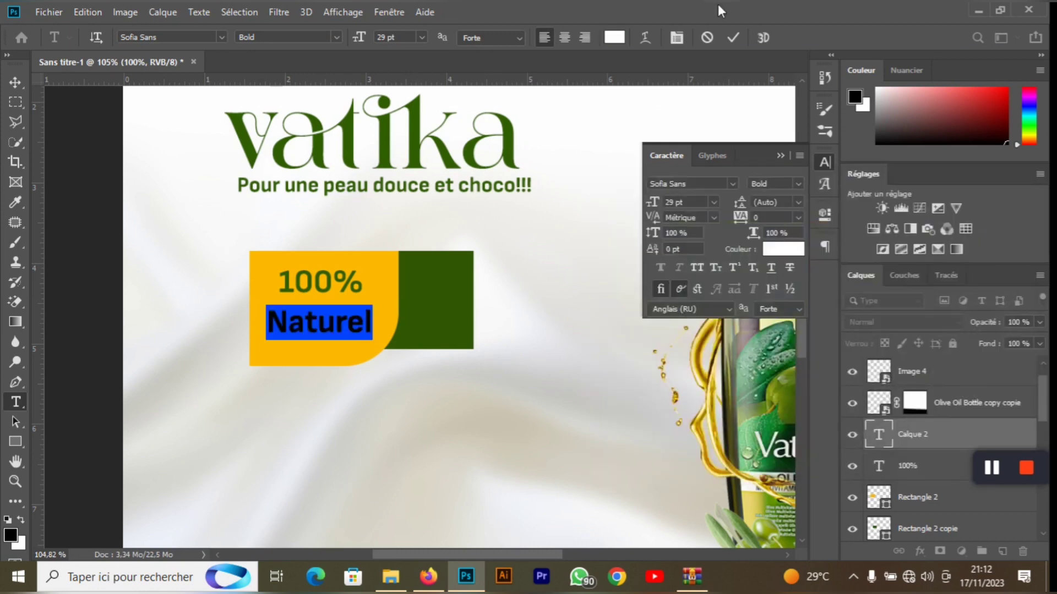
left_click(730, 41)
key("v")
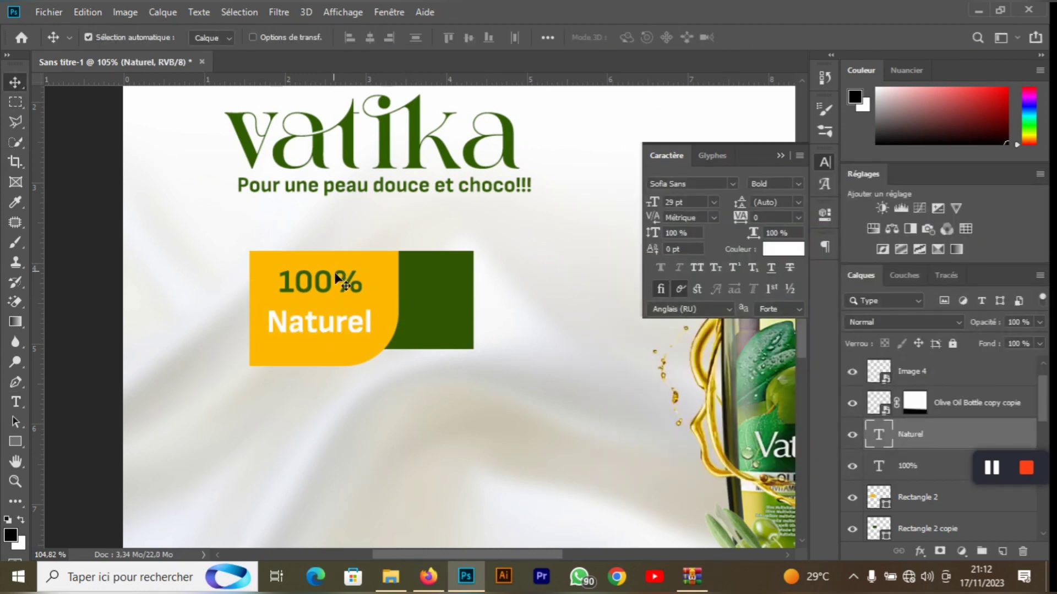
left_click_drag(338, 277, 339, 287)
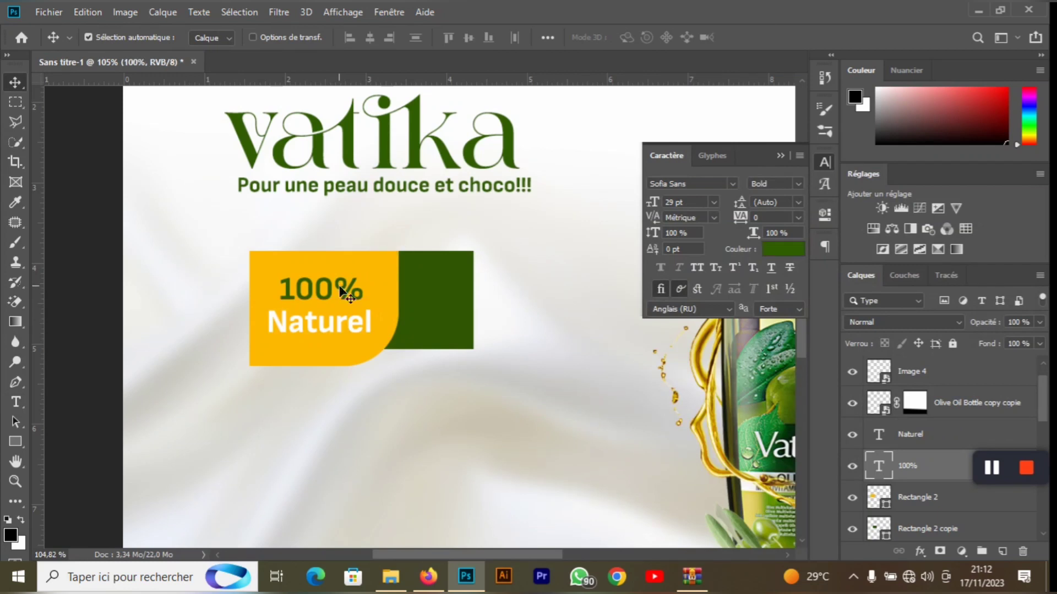
- Add a drop shadow to the orange rectangle with 34% opacity, 26 px distance and 43 px size
scroll(428, 411, "down", 8)
scroll(308, 331, "up", 2)
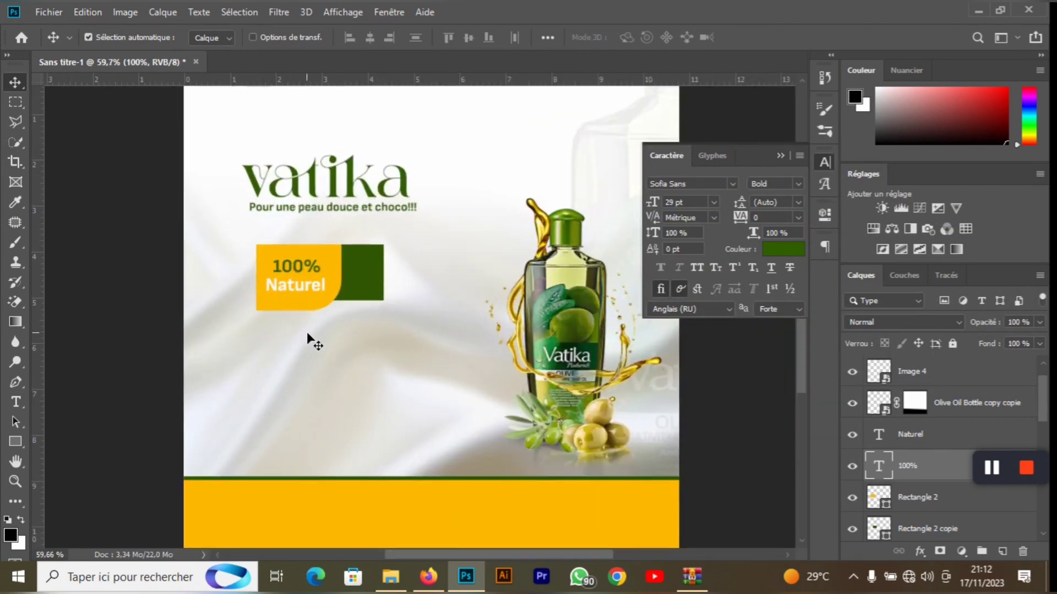
left_click(302, 308)
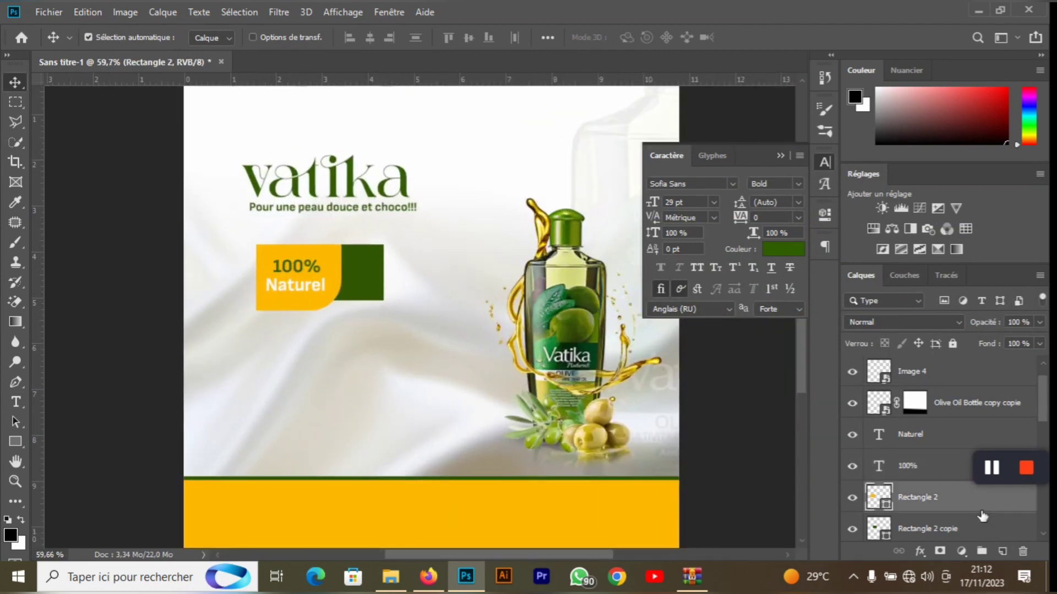
double_click(904, 498)
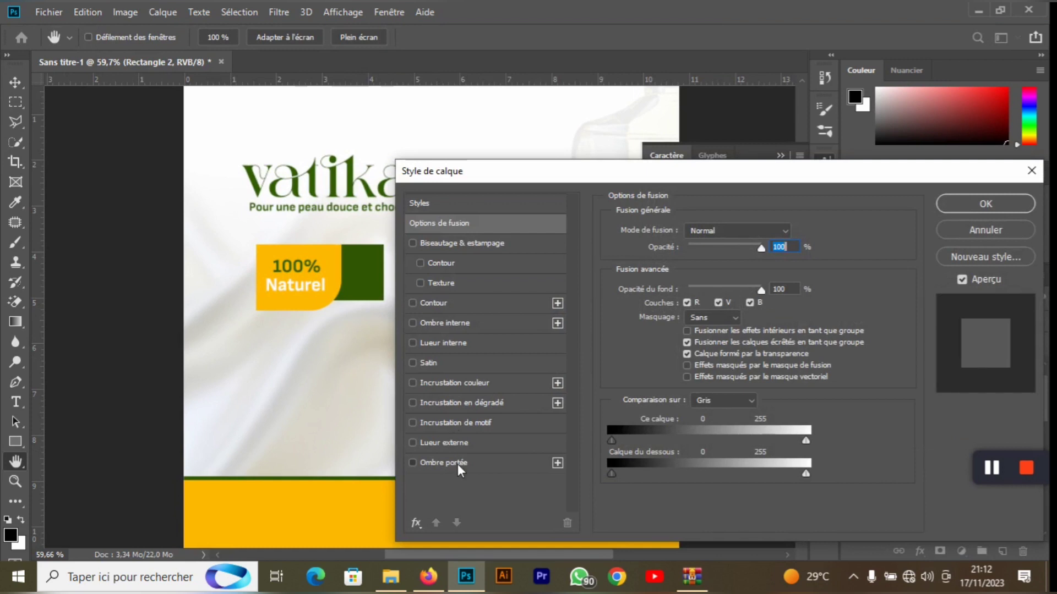
left_click(458, 463)
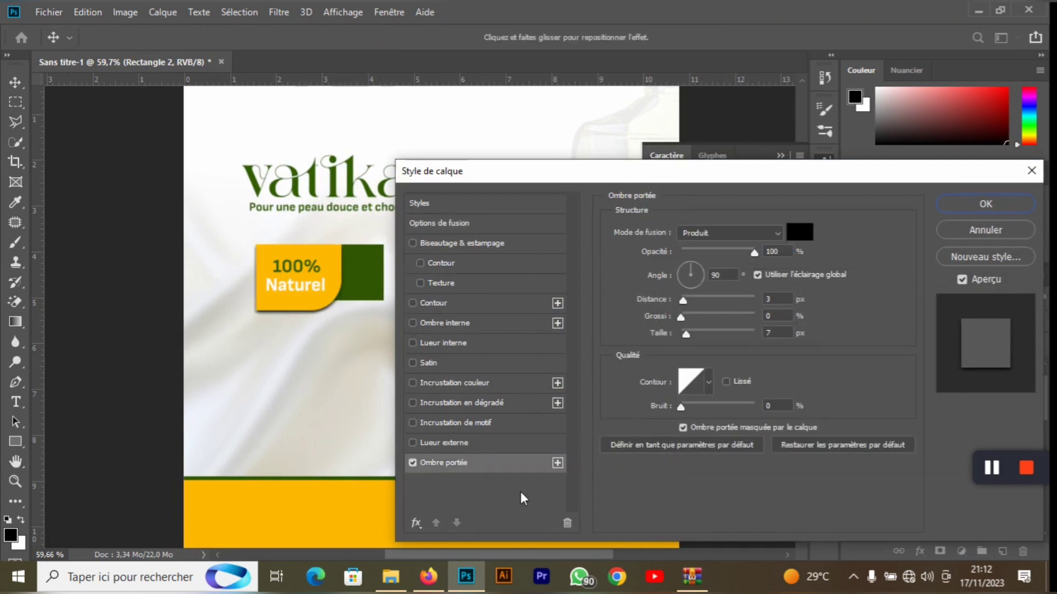
left_click_drag(661, 327, 701, 300)
left_click_drag(754, 252, 705, 254)
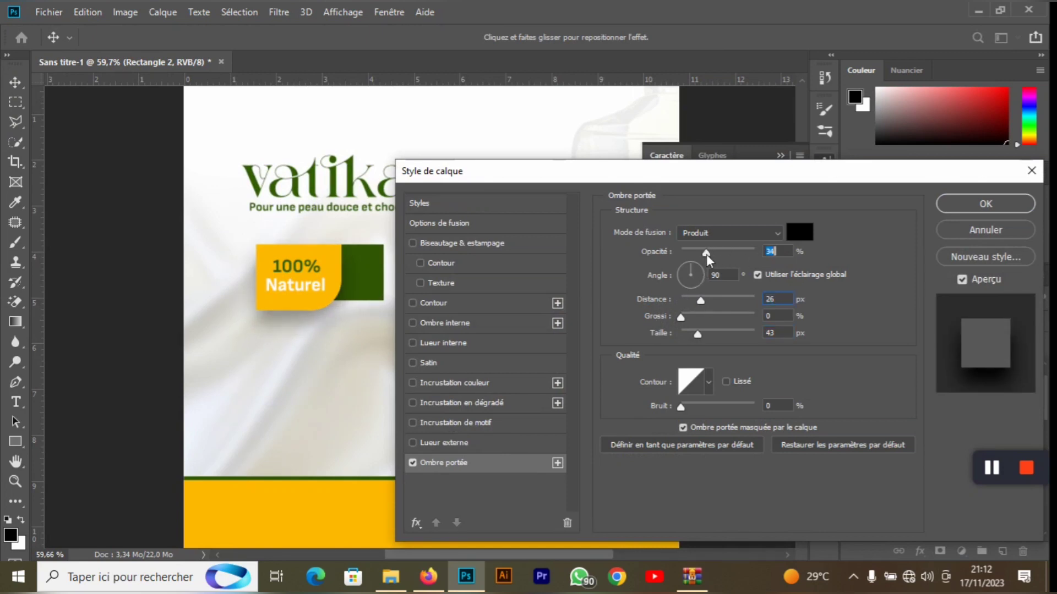
left_click(972, 208)
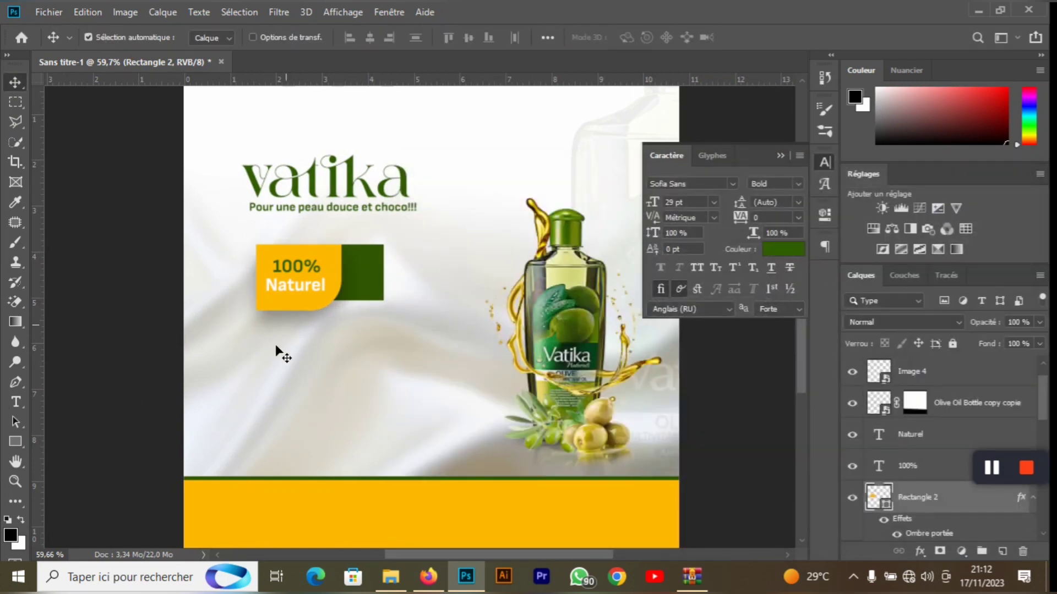
- Draw a small circle of about 18 x 18 px with the Ellipse tool below the orange rectangle's left edge
left_click(18, 442)
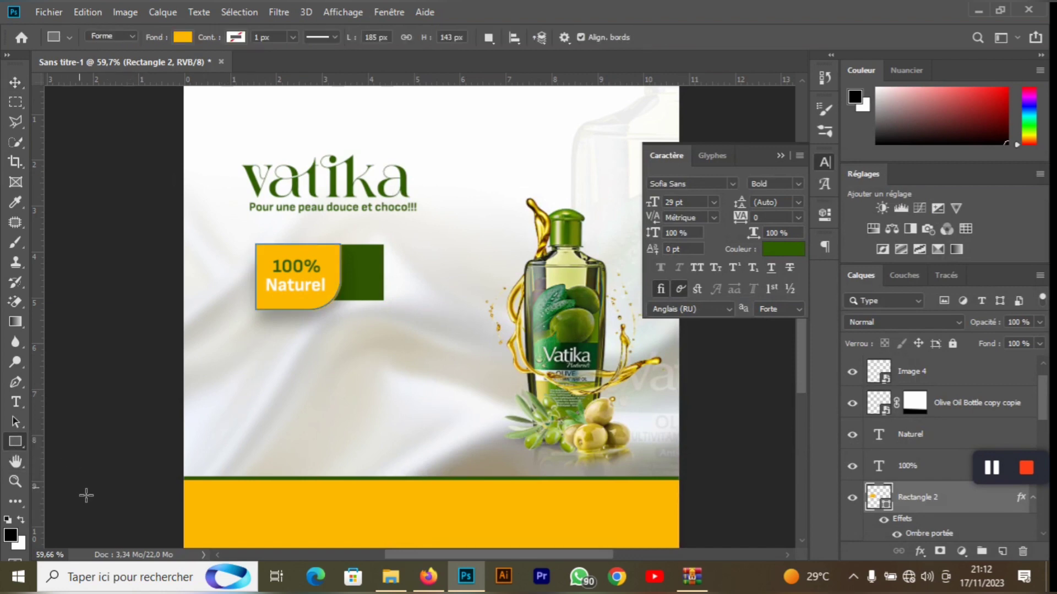
right_click(21, 441)
left_click(88, 473)
scroll(264, 358, "up", 5)
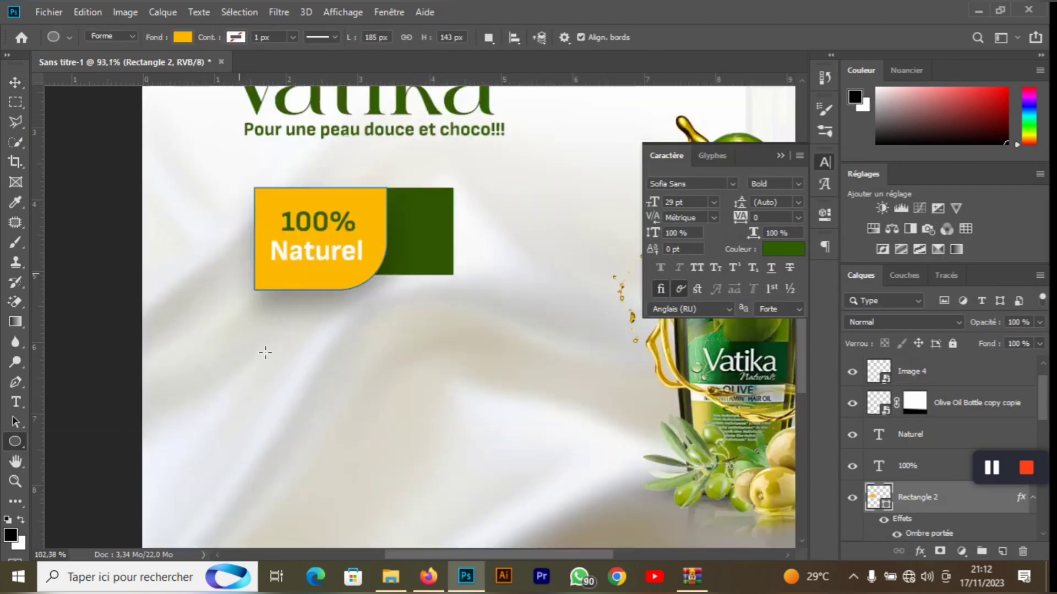
left_click_drag(255, 326, 278, 380)
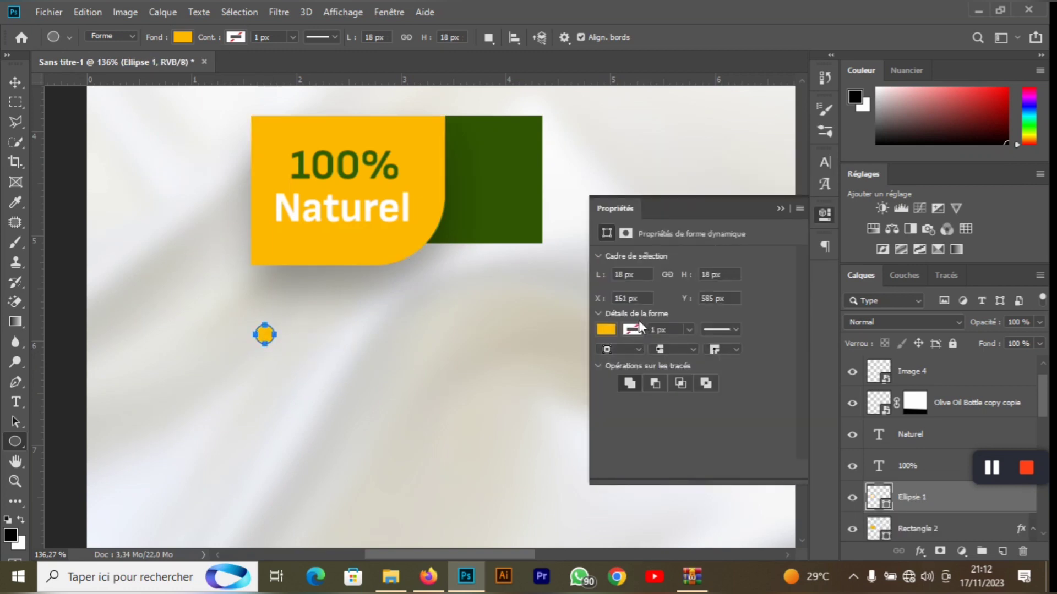
- Change the small circle's fill to black
left_click(608, 330)
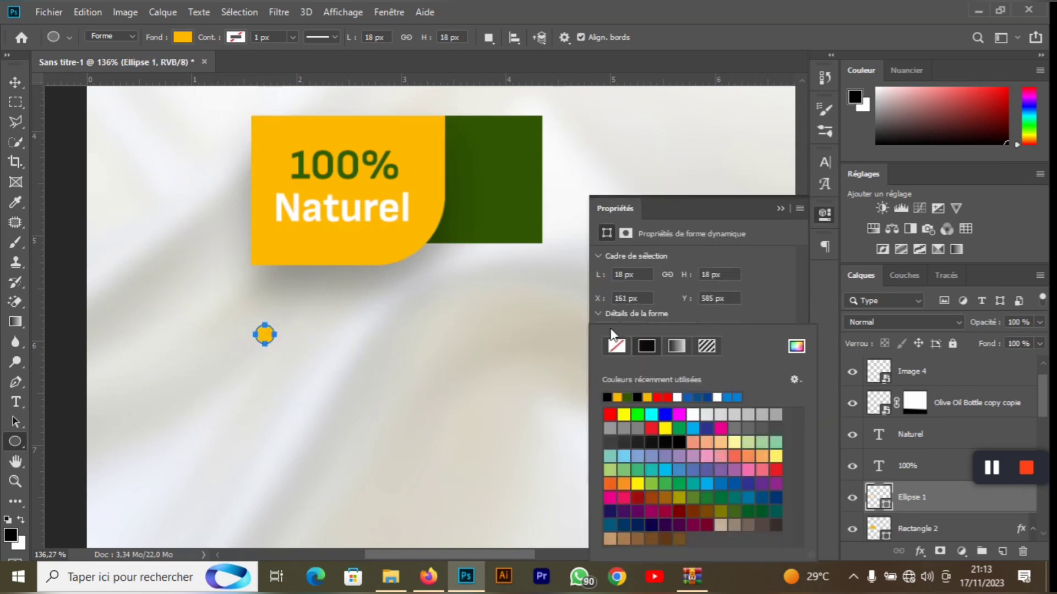
left_click(607, 397)
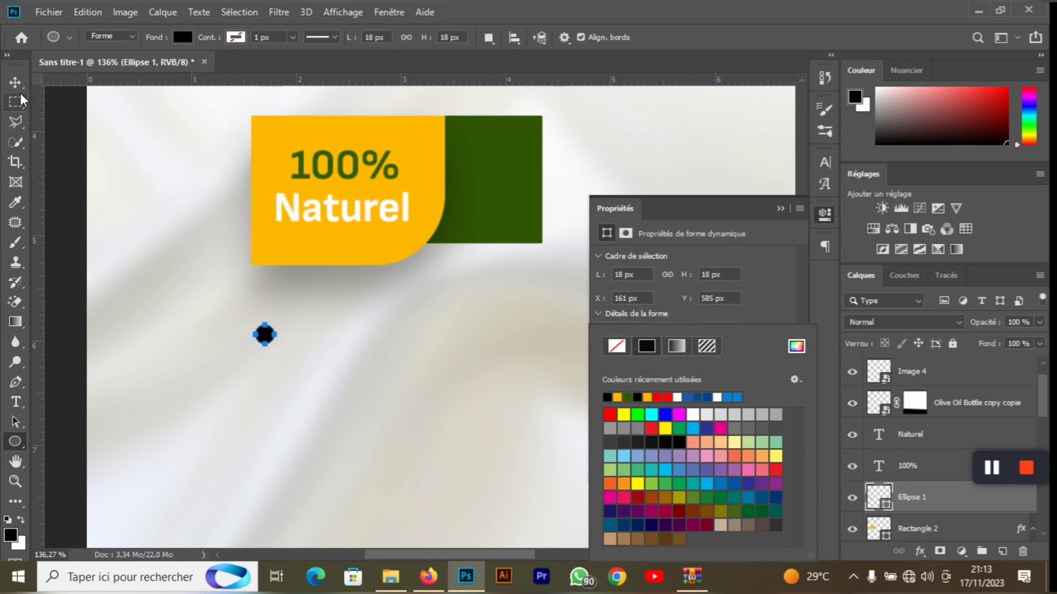
key("v")
left_click(780, 209)
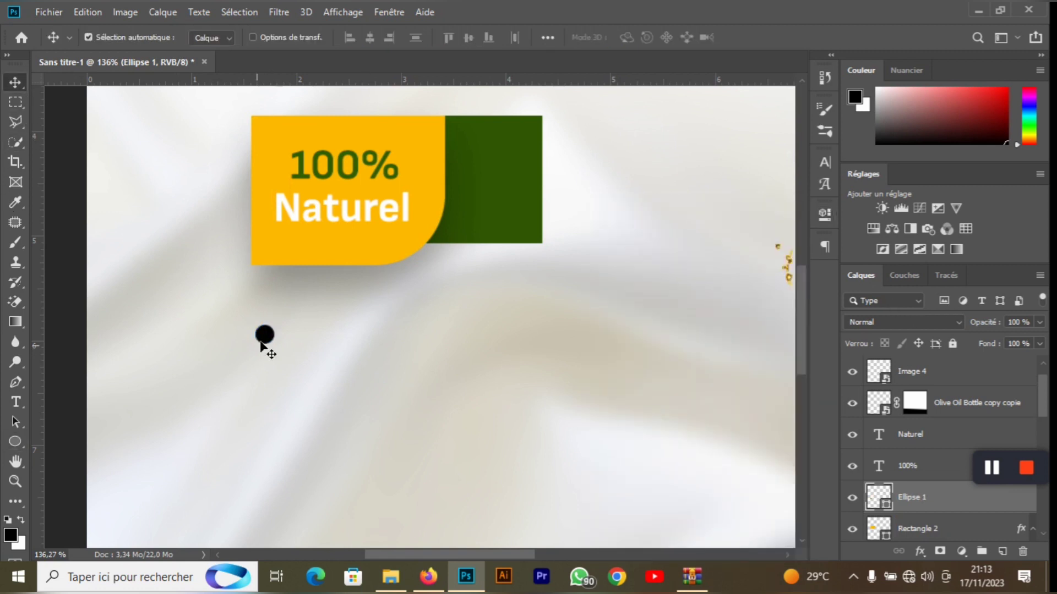
- Nudge the black circle slightly up and duplicate it twice straight down to form a column of three evenly spaced bullets
left_click_drag(271, 340, 266, 333)
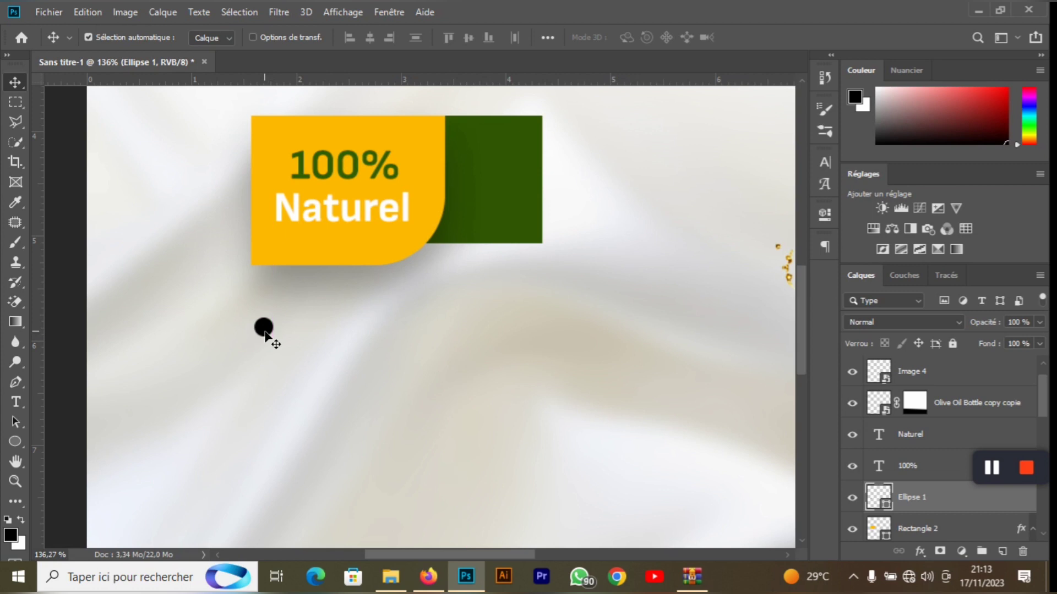
left_click_drag(264, 332, 270, 379)
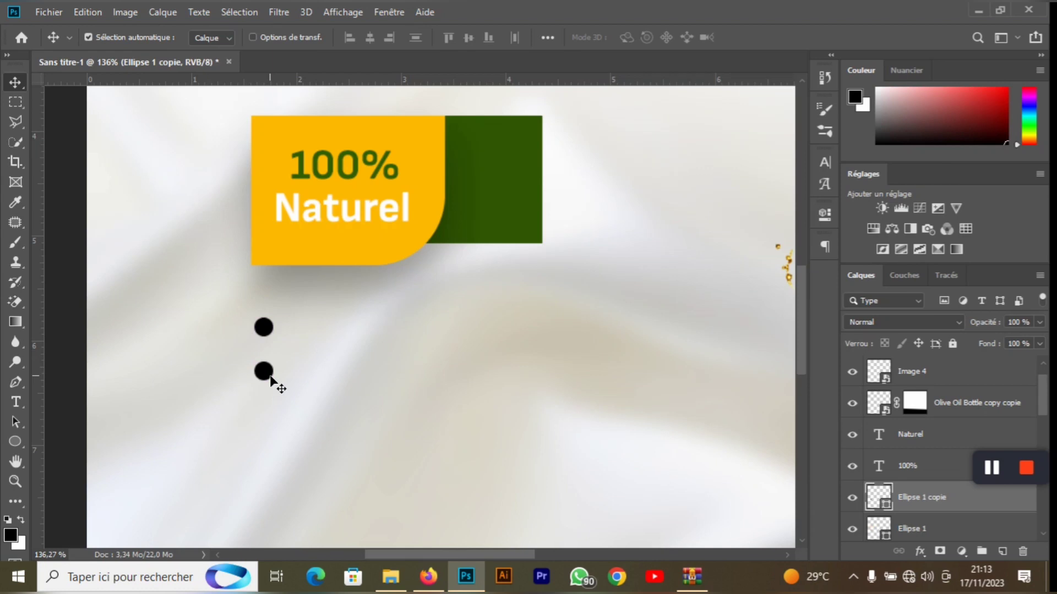
left_click_drag(270, 379, 273, 423)
- Duplicate the "Naturel" text beside the first bullet and replace its wording with "Nourrissant"
left_click(357, 215)
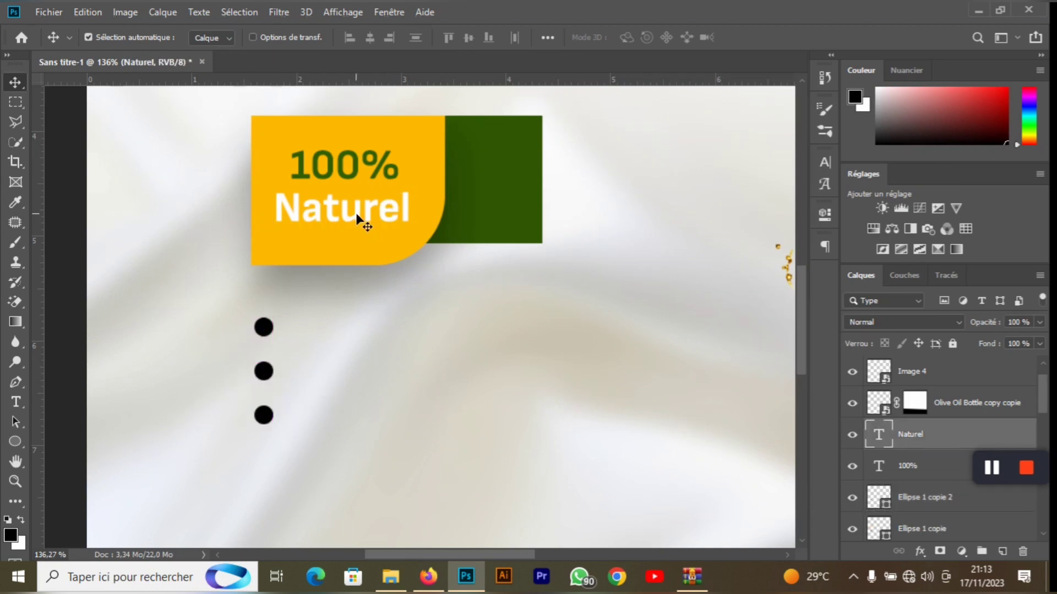
left_click_drag(357, 217, 385, 336)
key("t")
double_click(384, 335)
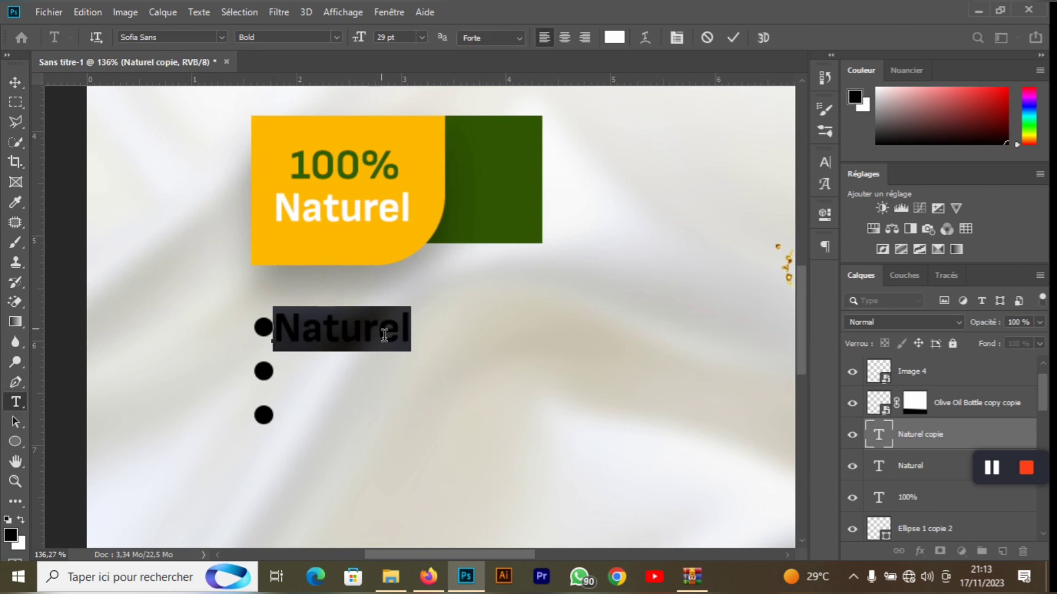
key("BackSpace")
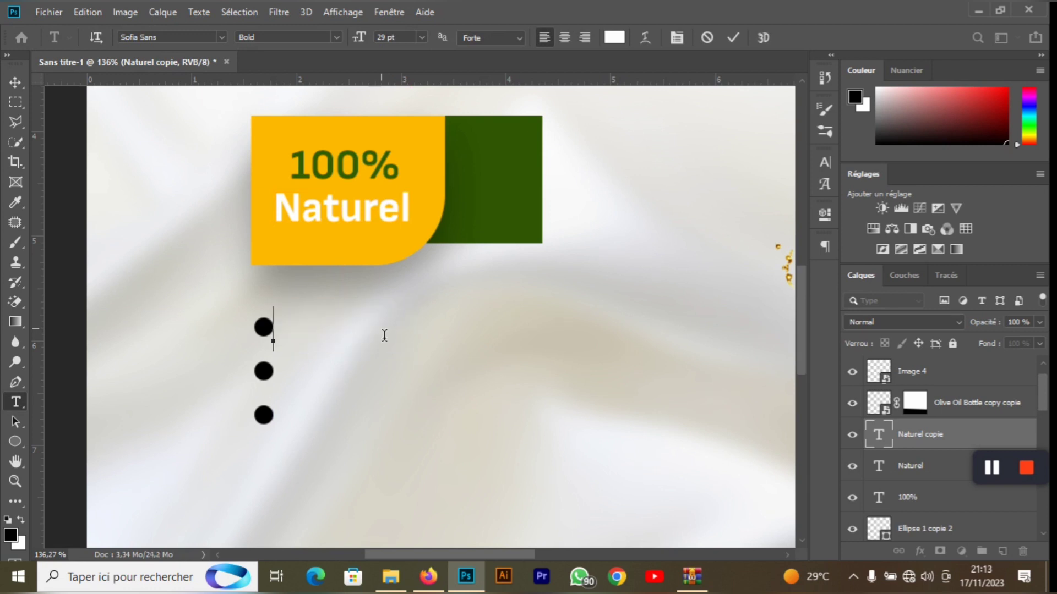
type("Nour")
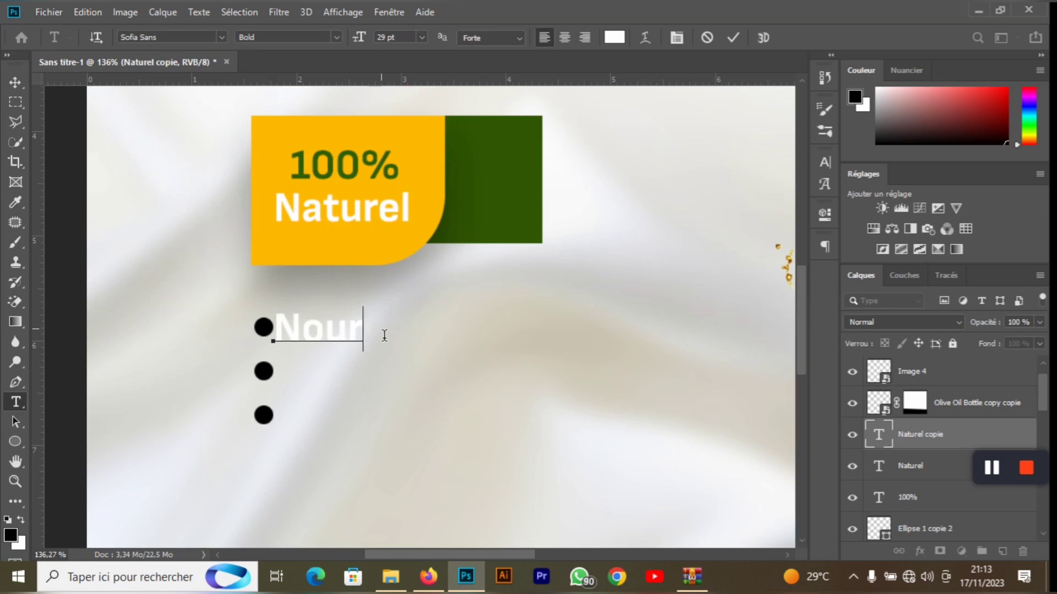
type("riss")
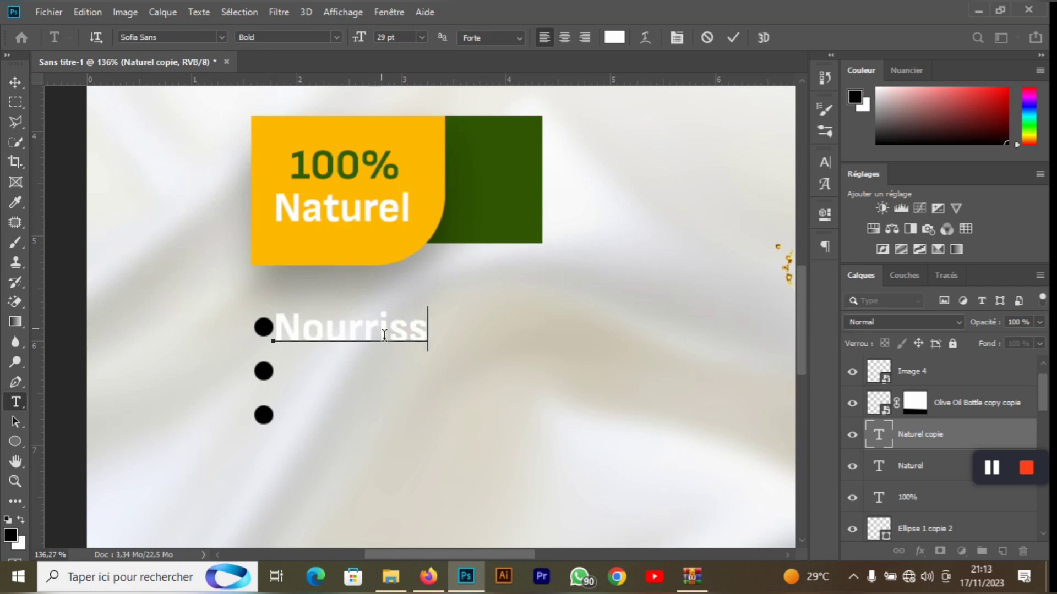
type("ant")
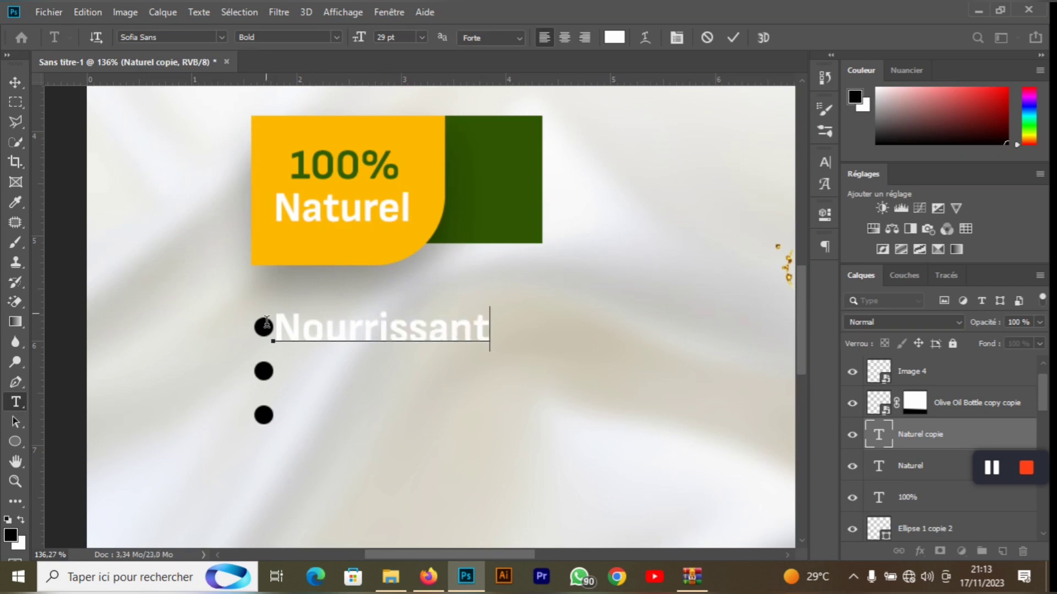
- Recolour the whole "Nourrissant" text with the dark green sampled from the green rectangle, shift it slightly off the bullet, and commit it
left_click_drag(283, 331, 493, 333)
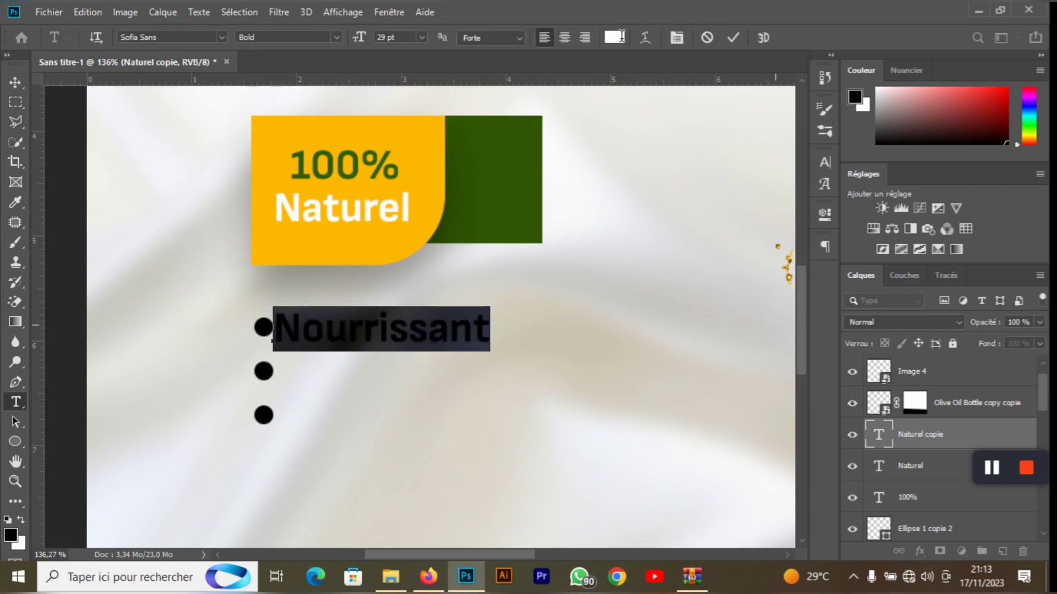
left_click(621, 37)
left_click(514, 165)
key("Return")
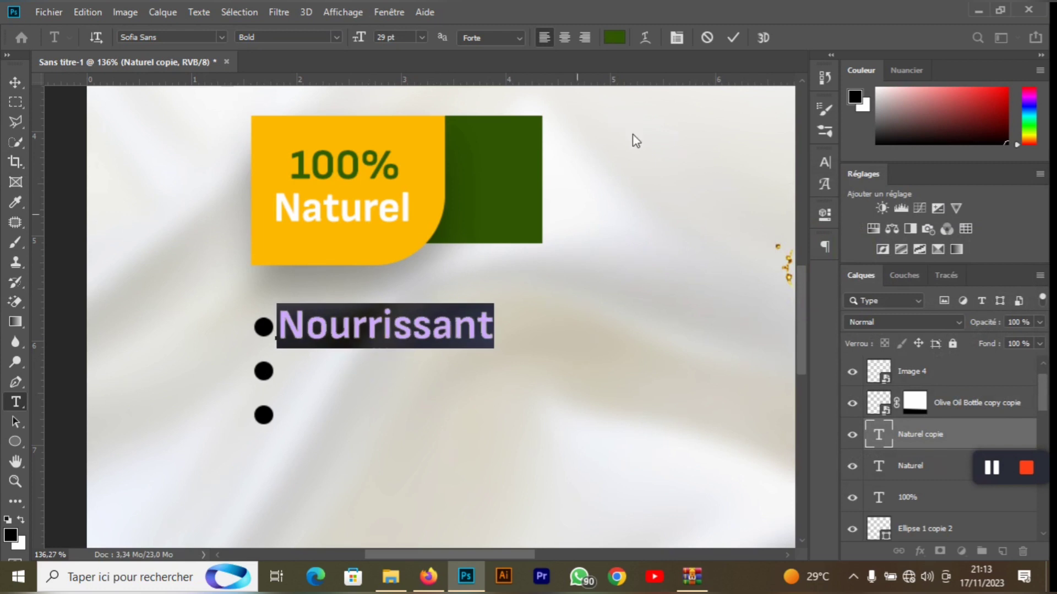
left_click(733, 37)
- Duplicate the "Nourrissant" text beside the second bullet and replace its wording with "Eclairssissant"
key("v")
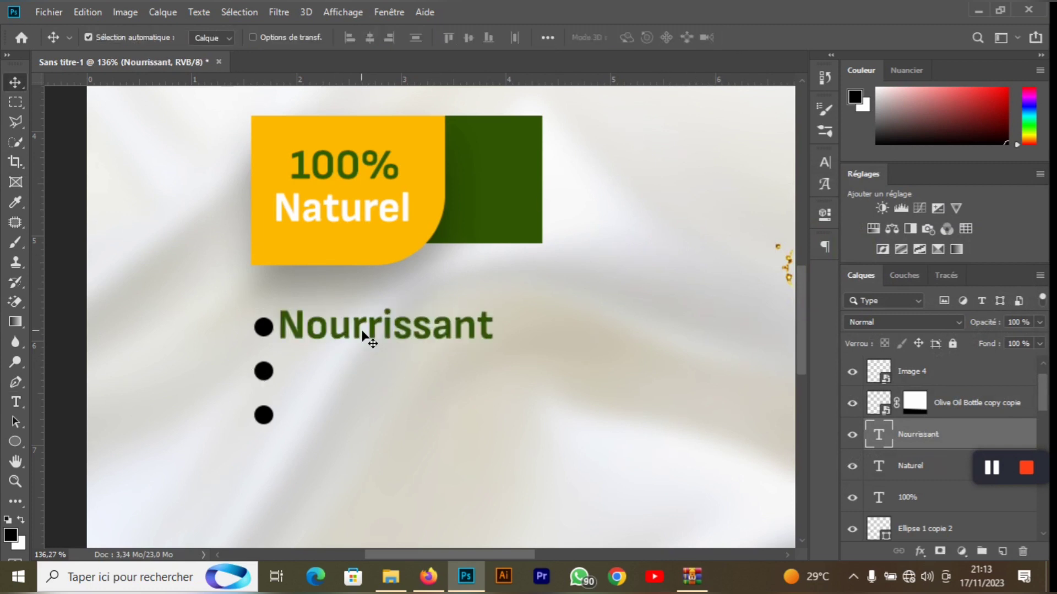
left_click_drag(361, 329, 366, 377)
key("t")
double_click(367, 380)
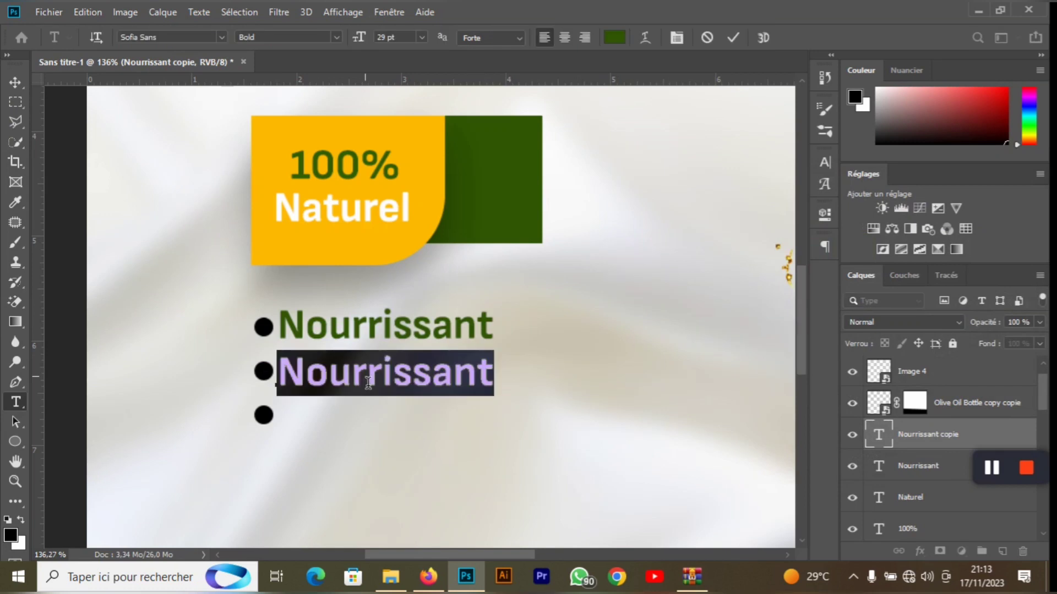
key("BackSpace")
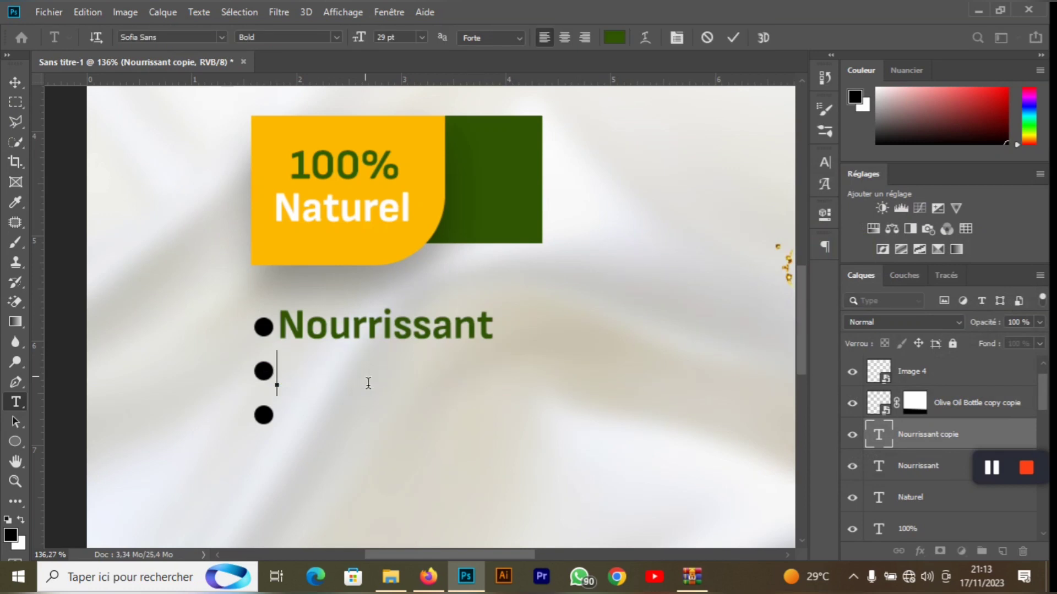
type("Ecla")
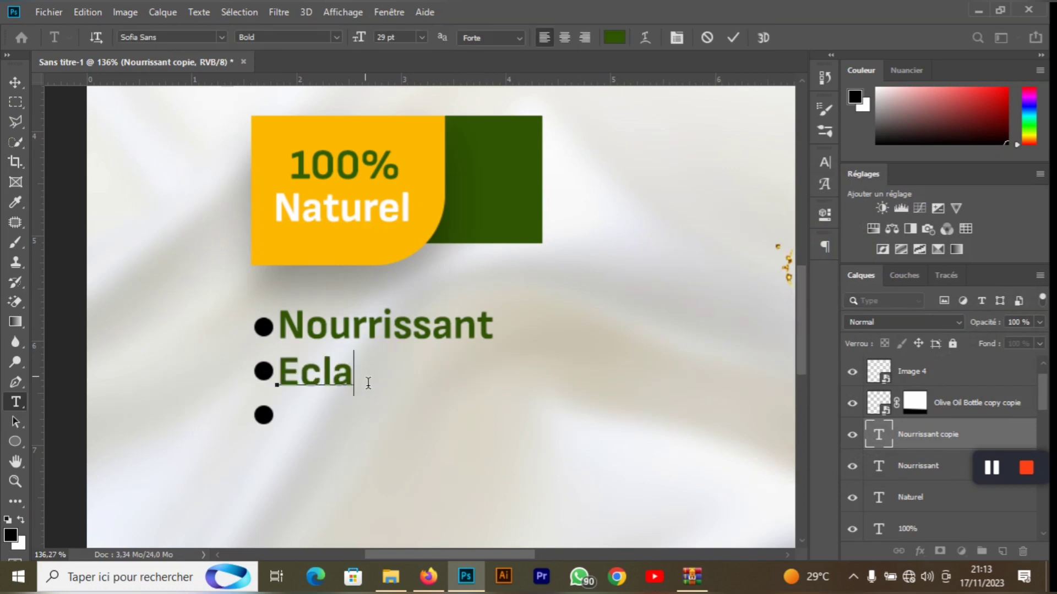
type("irssi")
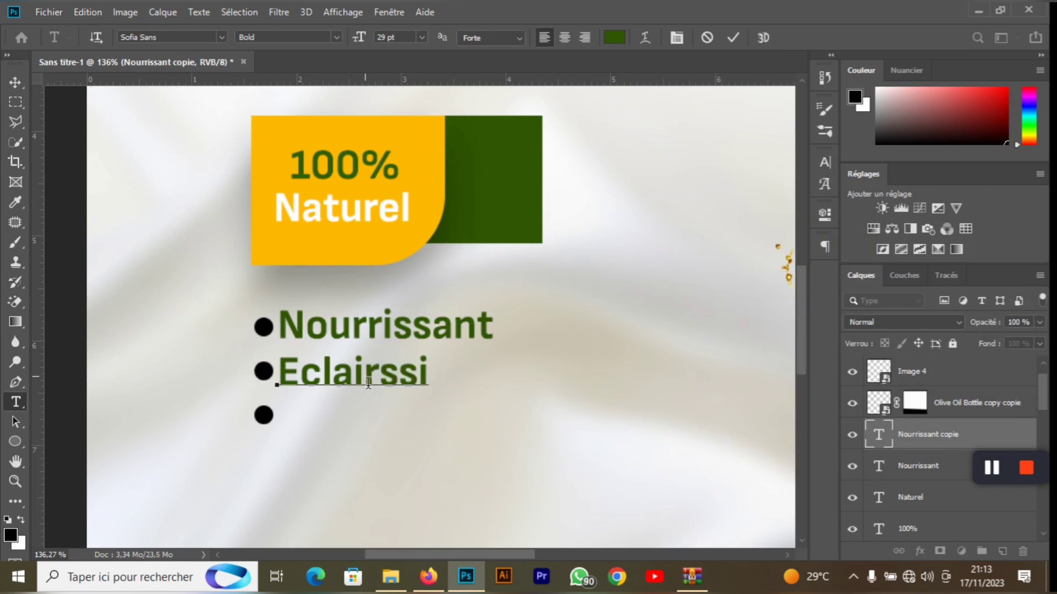
type("ssant")
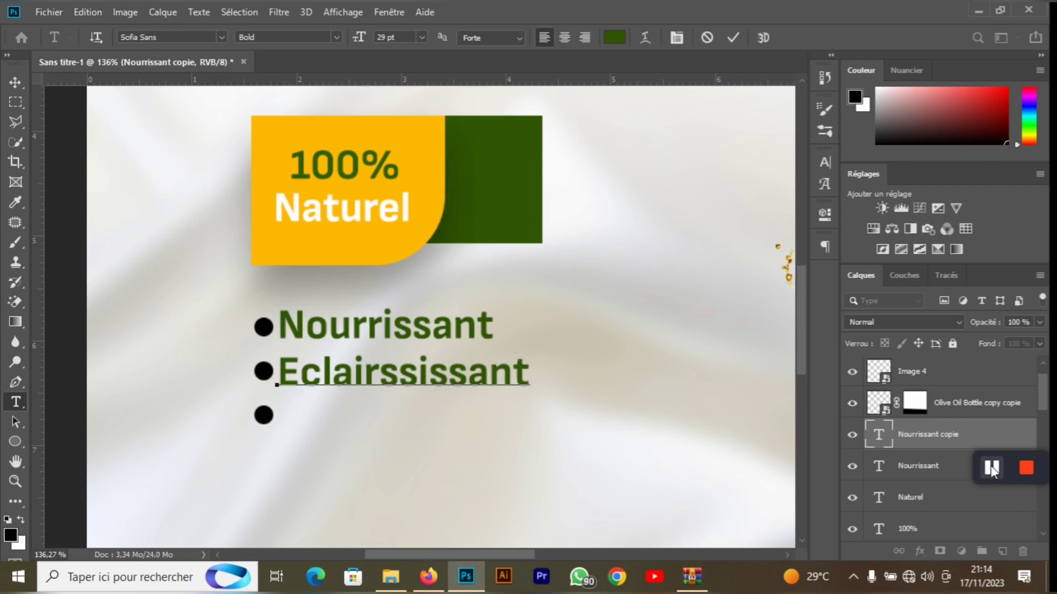
- Correct the spelling of the second bullet's text to "Eclaircissant" and commit it
left_click(416, 375)
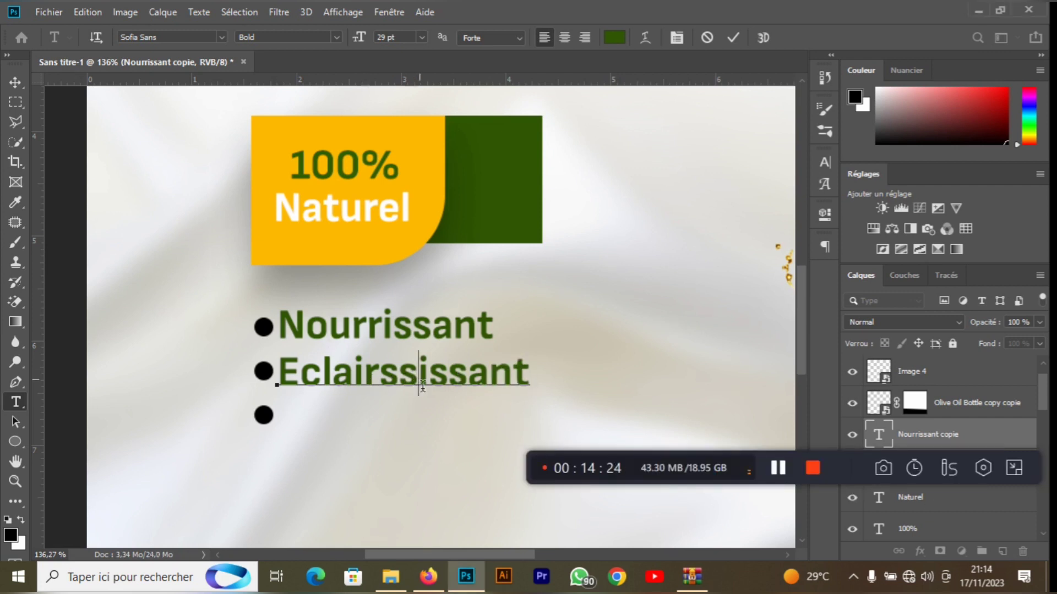
key("BackSpace")
key("BackSpace")
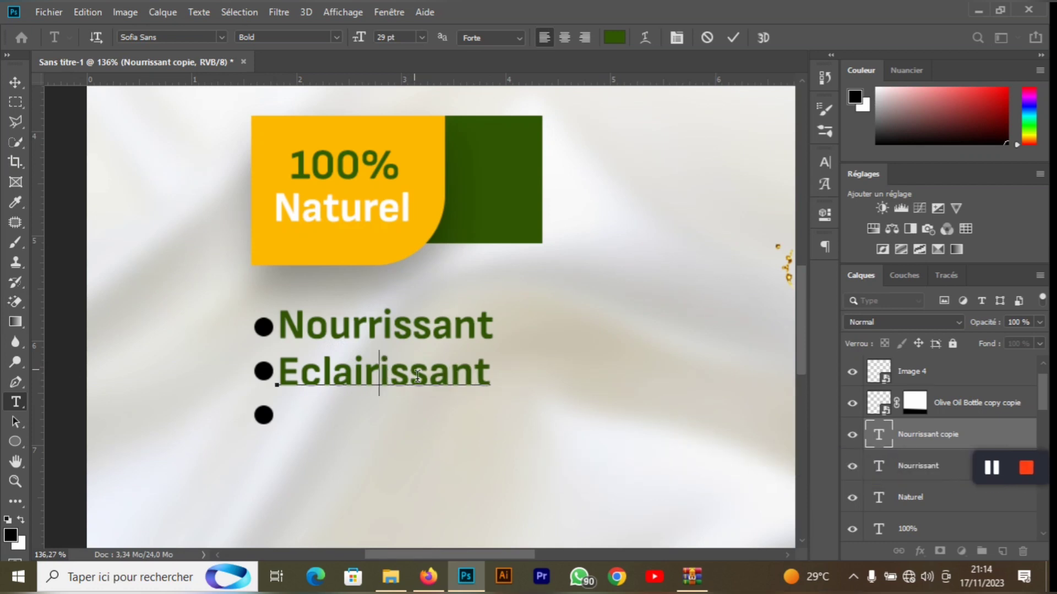
type("c")
left_click(732, 38)
key("v")
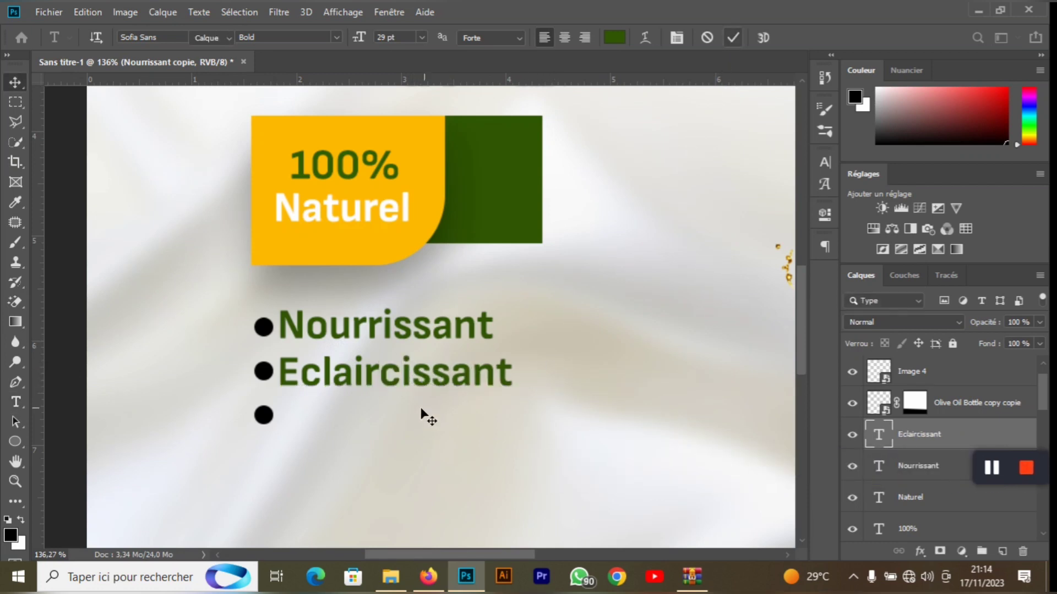
- Duplicate the "Eclaircissant" text beside the third bullet, replace its wording with "Lissage", and commit it
left_click_drag(416, 380, 421, 417)
key("ctrl")
key("t")
double_click(431, 417)
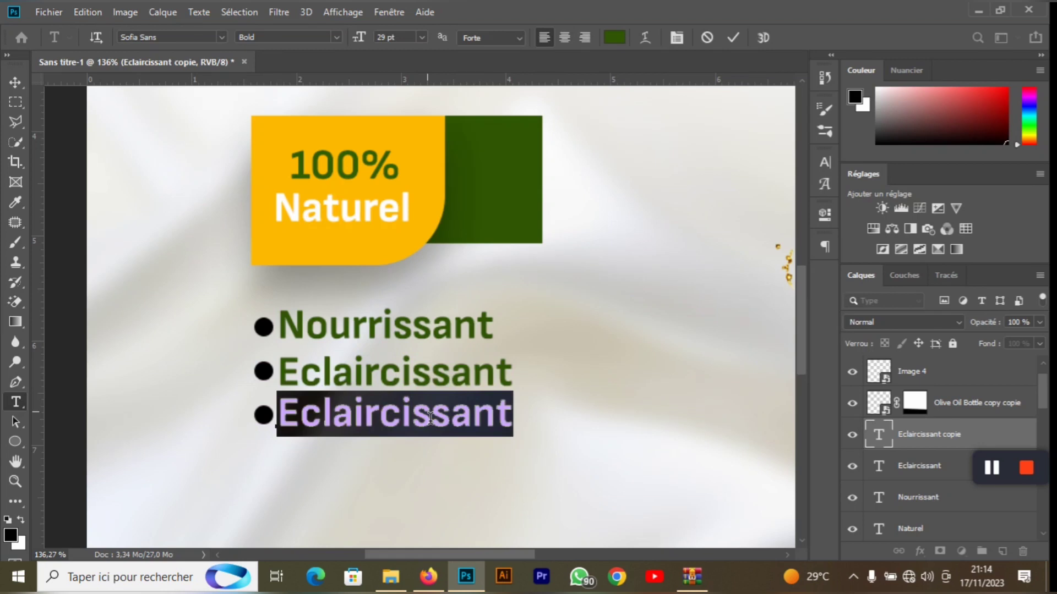
key("BackSpace")
type("Li")
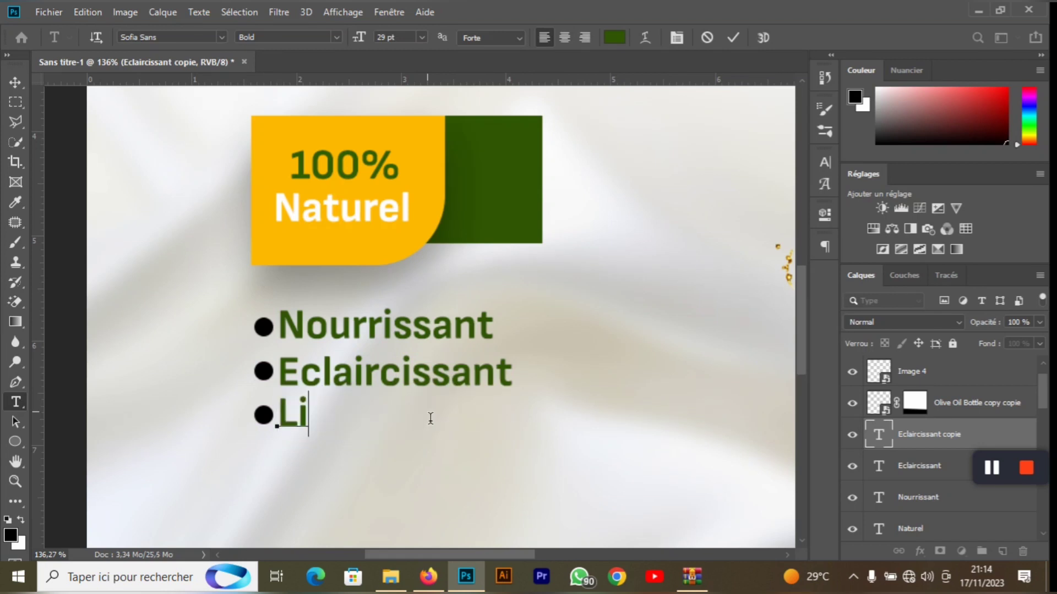
type("ssage")
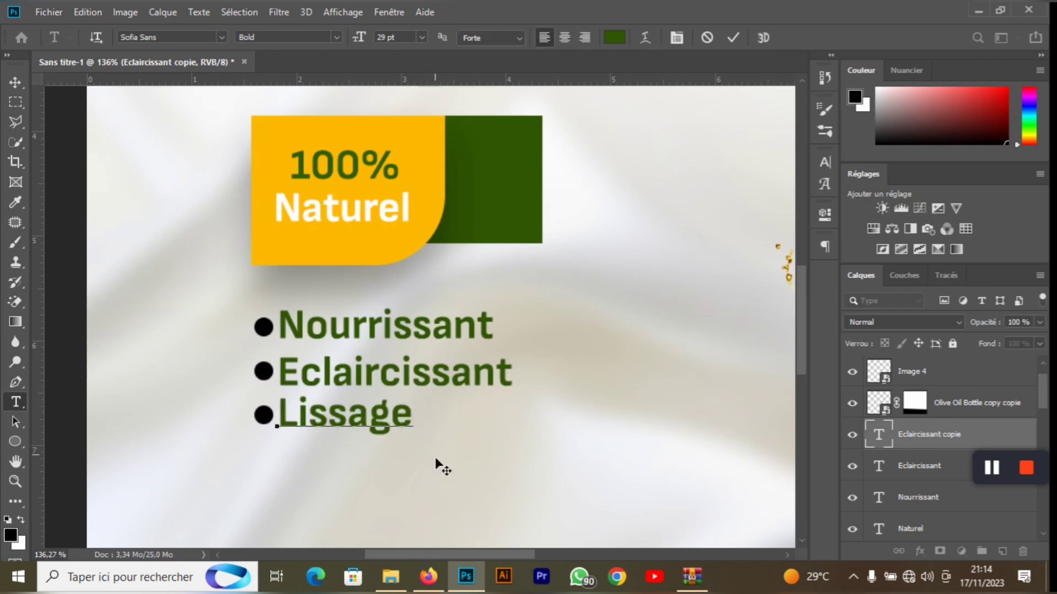
left_click(733, 37)
key("v")
key("ctrl+0")
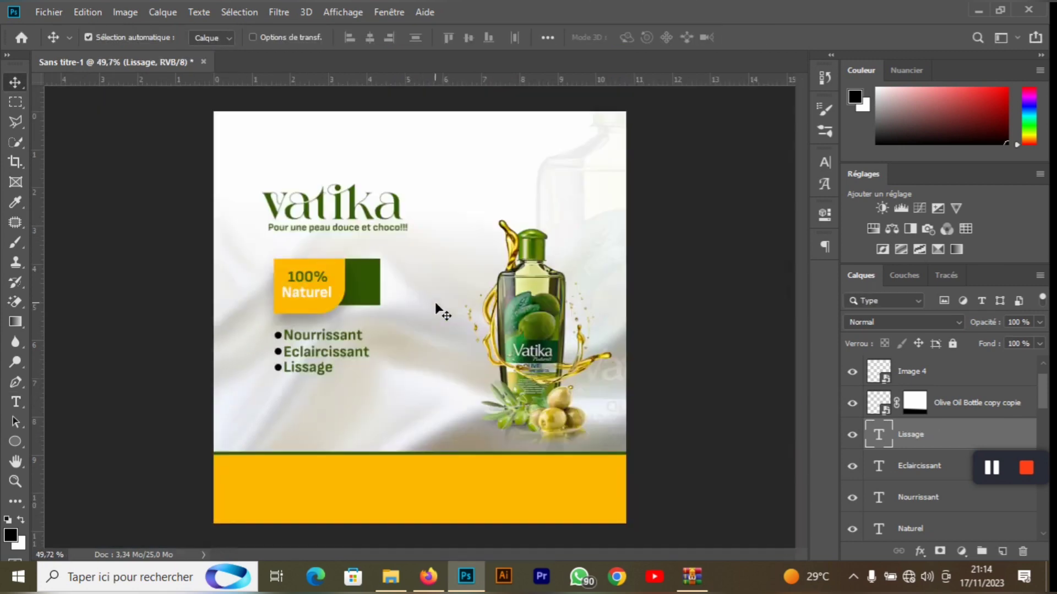
scroll(418, 306, "down", 1)
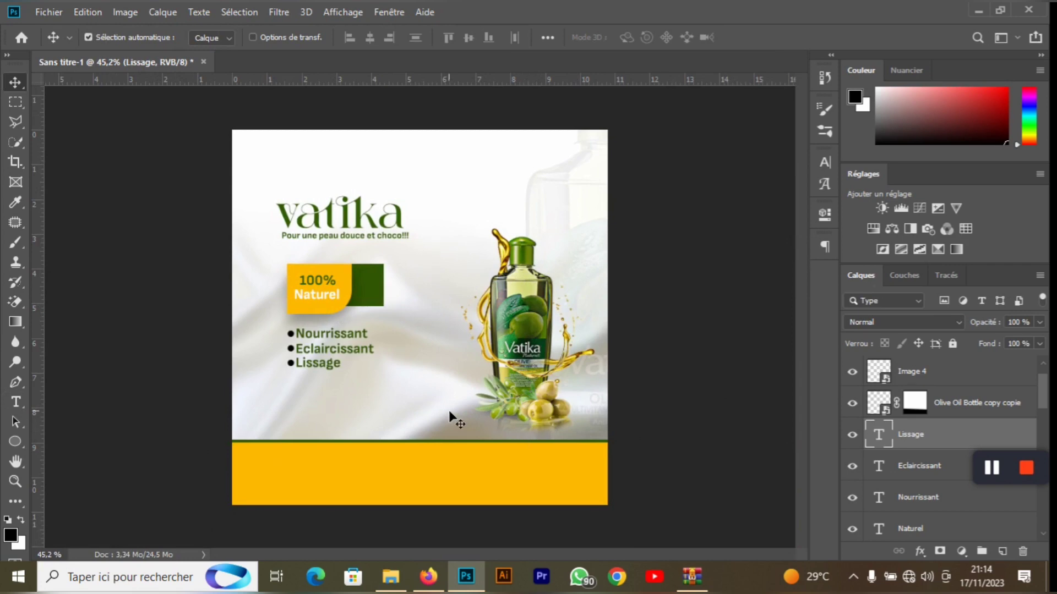
- Preview pngegg (31).png in the Image 4.zip archive in WinRAR, and place it on the Photoshop poster as a small icon
left_click(691, 577)
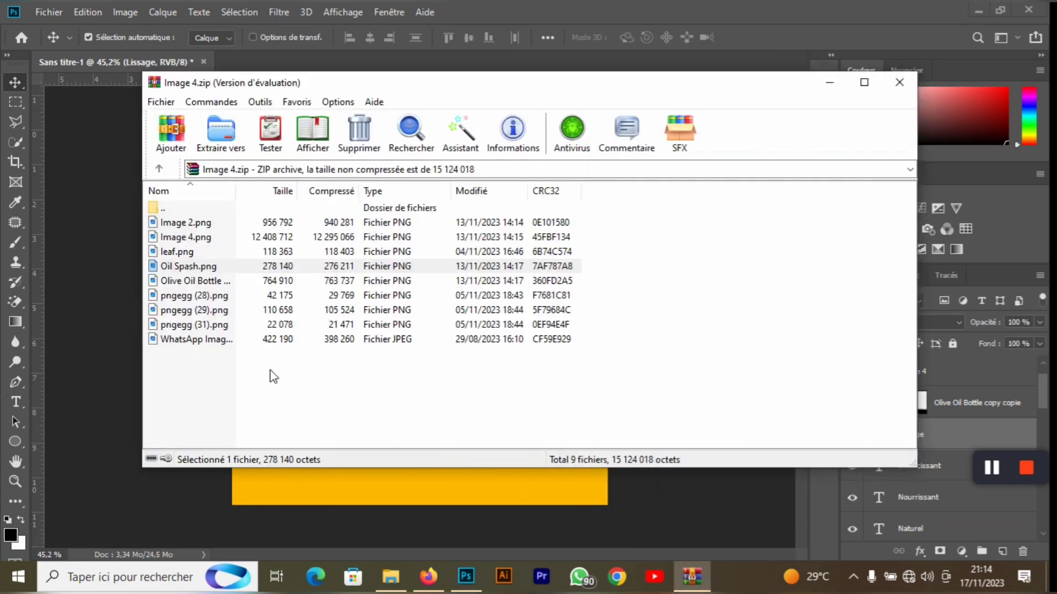
double_click(200, 326)
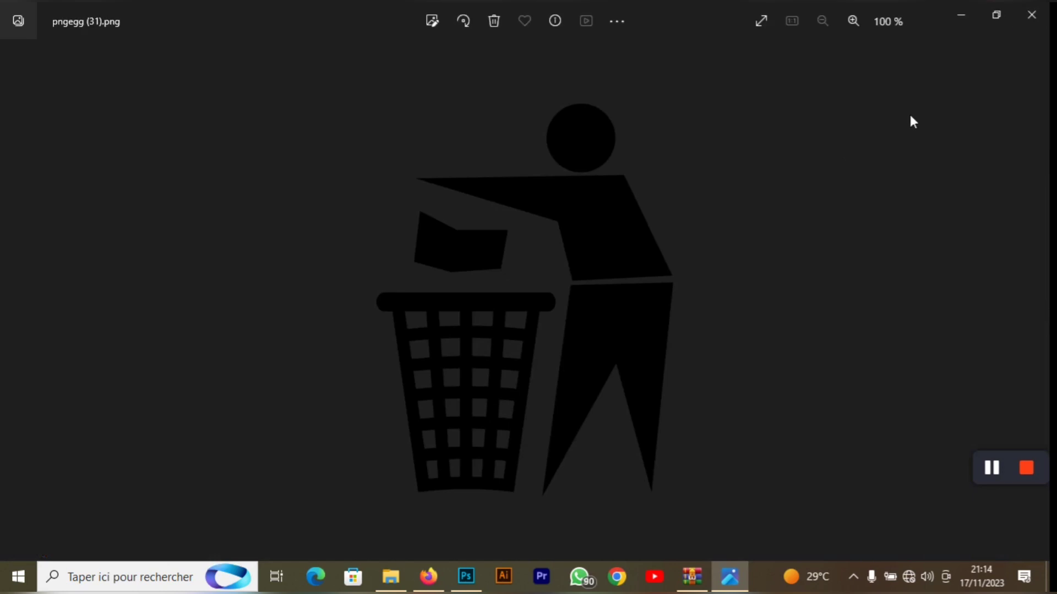
left_click(1014, 23)
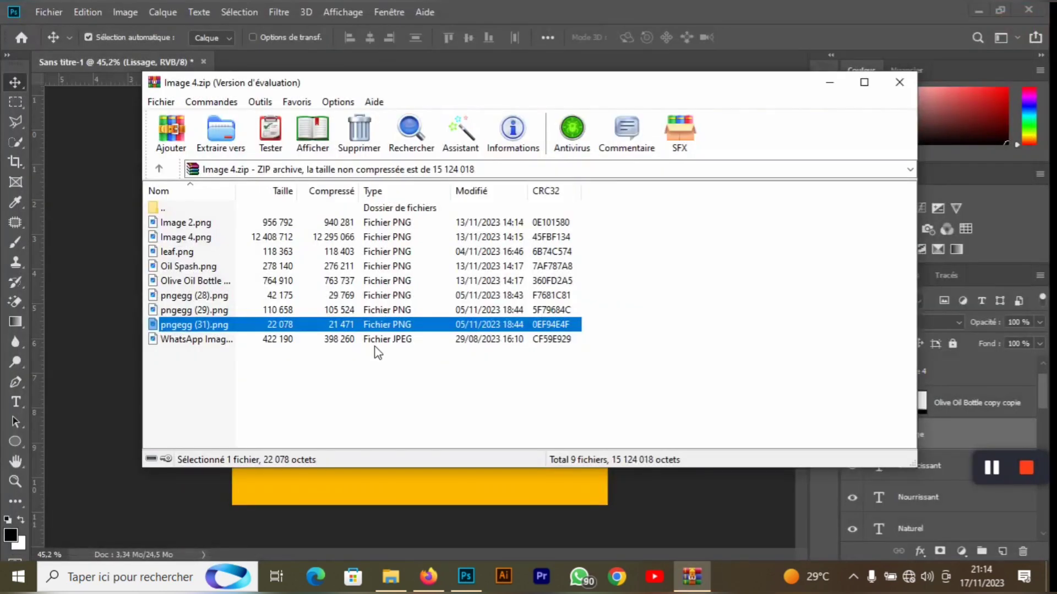
left_click(479, 489)
key("ctrl+t")
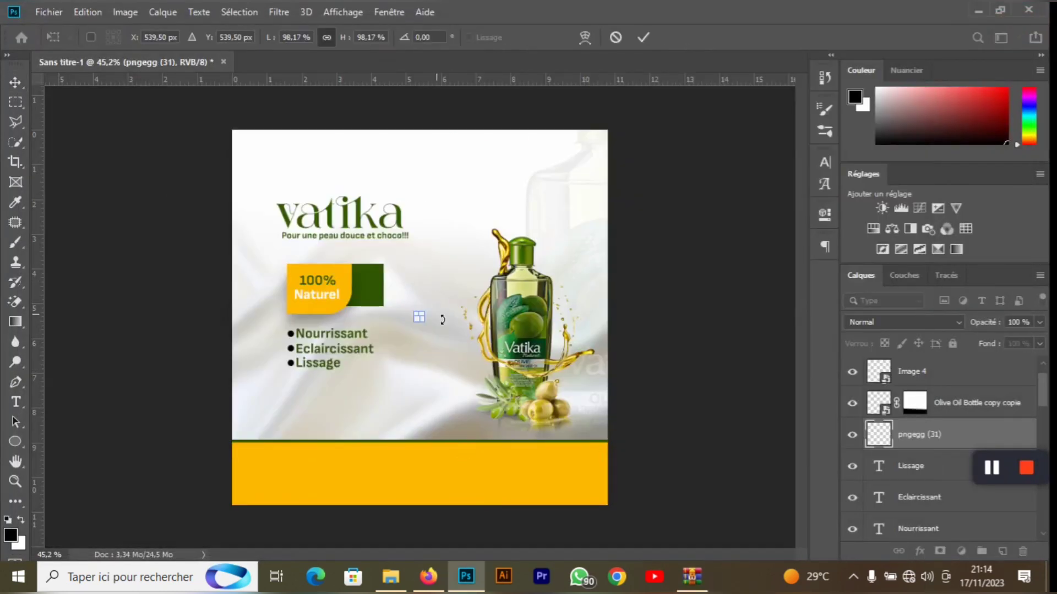
mouse_move(436, 320)
left_mouse_down()
mouse_move(451, 303)
mouse_move(440, 300)
left_mouse_up()
left_click(643, 38)
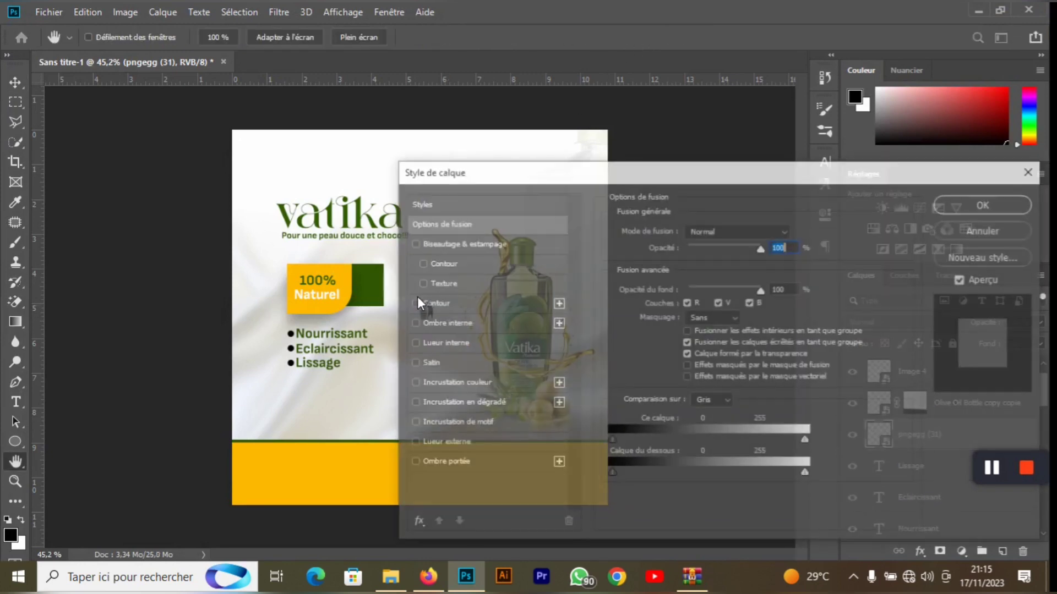
- Apply a white (ffffff) colour overlay to the waste-bin icon and move it onto the lower part of the green rectangle
left_click(444, 384)
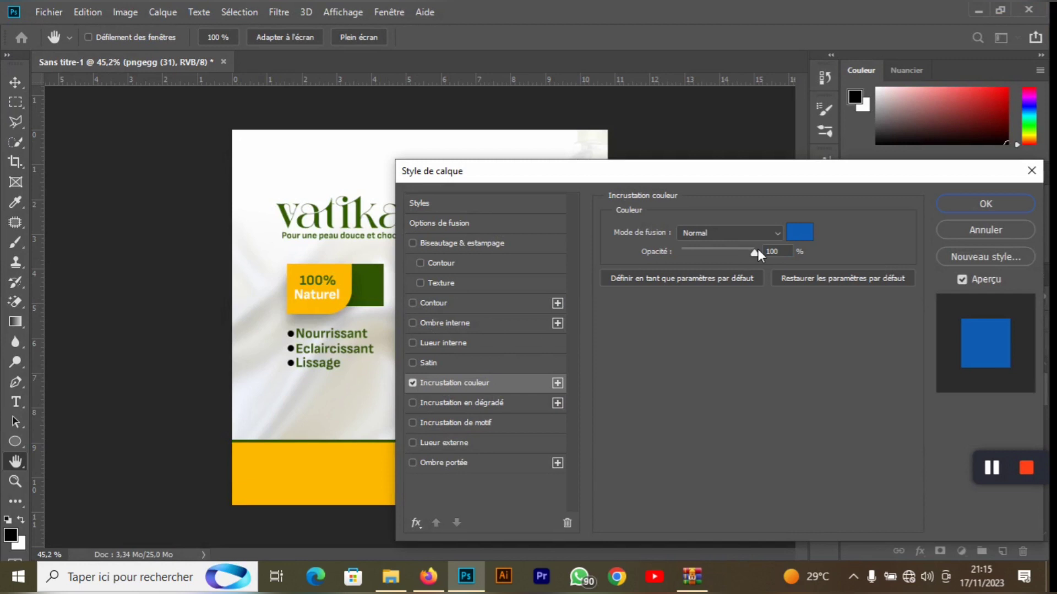
left_click(799, 232)
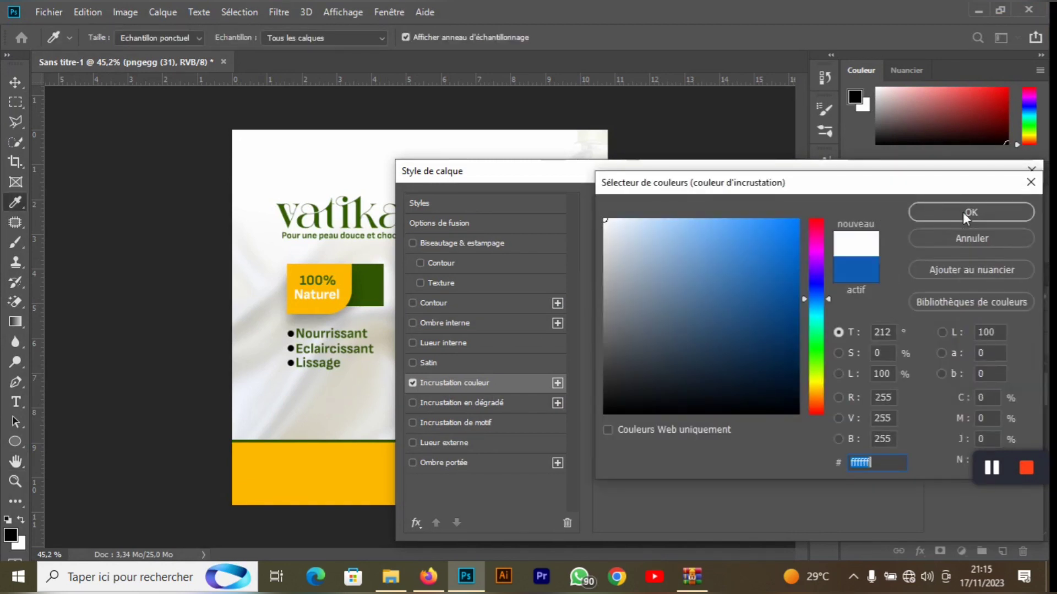
left_click(966, 214)
left_click(971, 204)
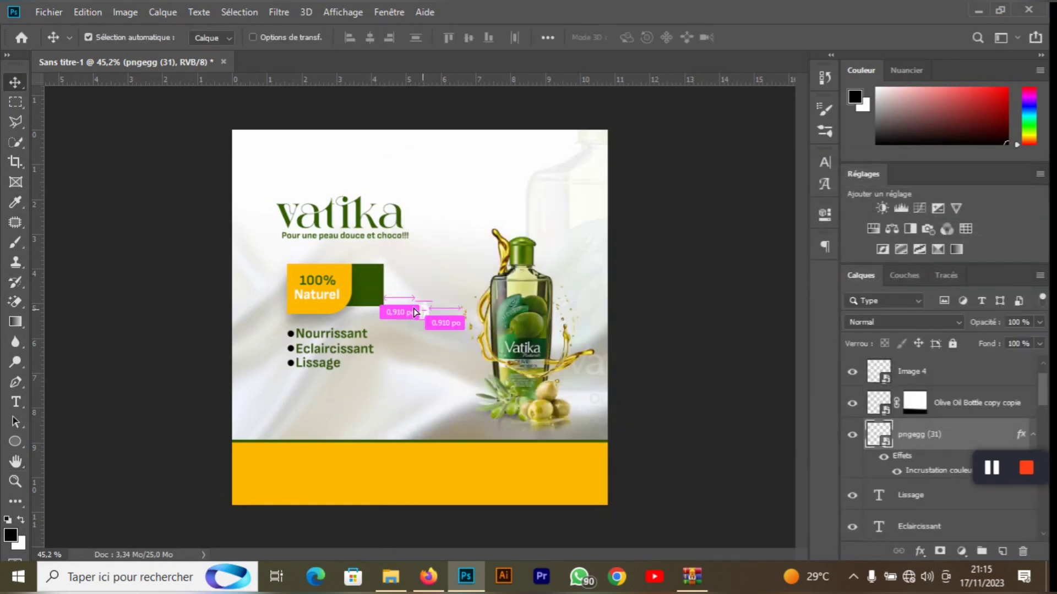
left_click_drag(414, 309, 368, 297)
- Place pngegg (29).png from the WinRAR archive above the bin icon in the green rectangle, scaled to about 2.4%
left_click(691, 576)
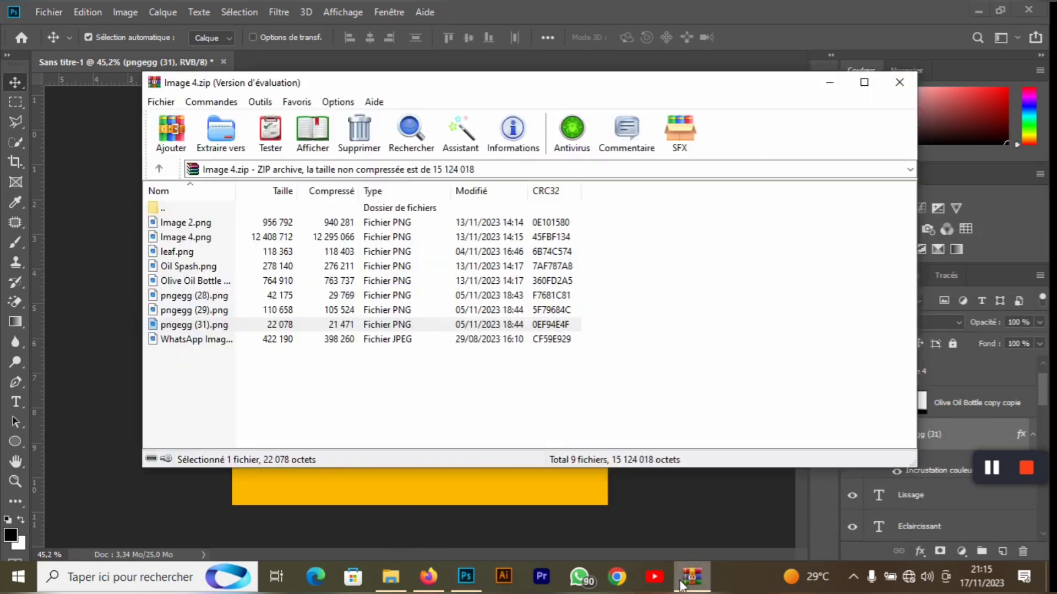
double_click(184, 310)
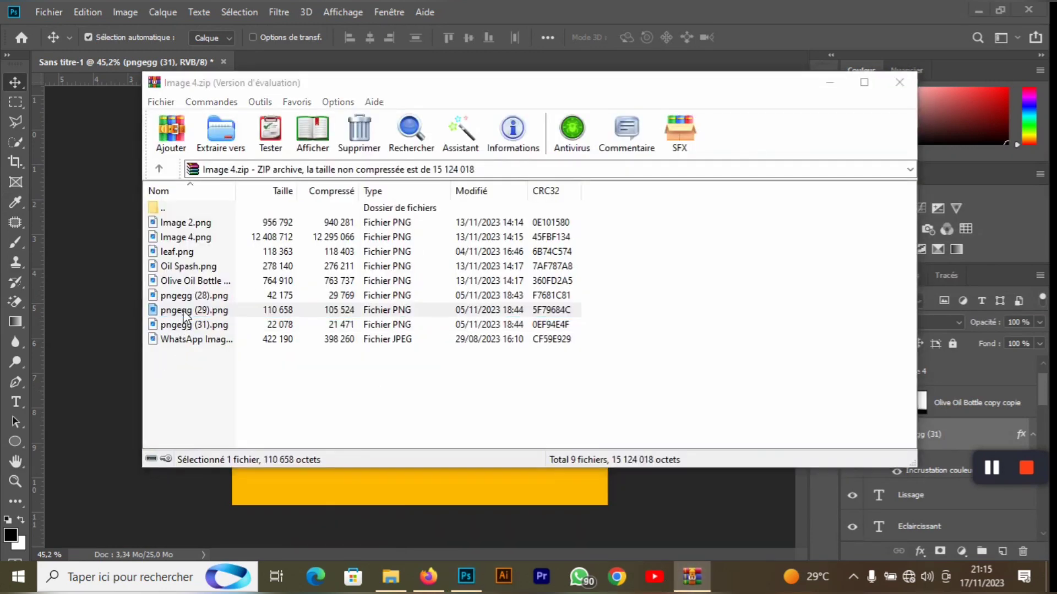
key("alt+F4")
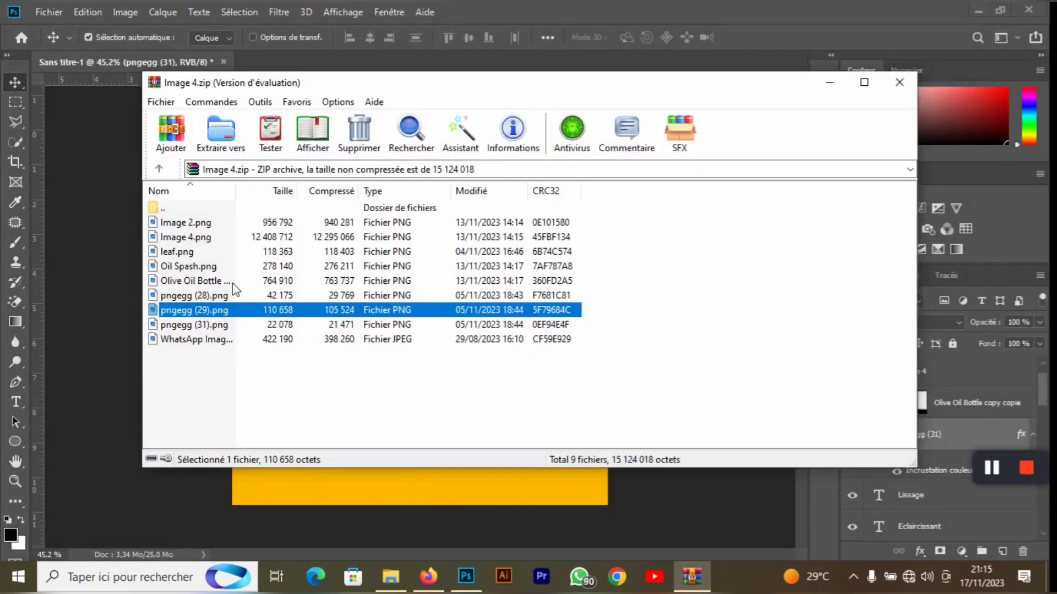
left_click_drag(358, 473, 360, 404)
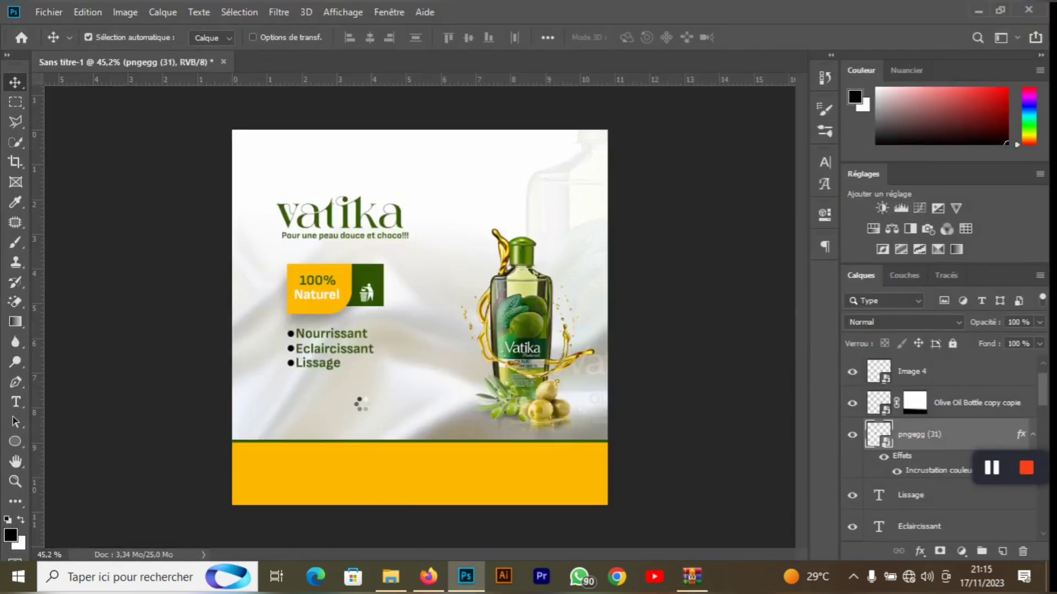
left_click_drag(235, 144, 287, 217)
scroll(398, 293, "up", 13)
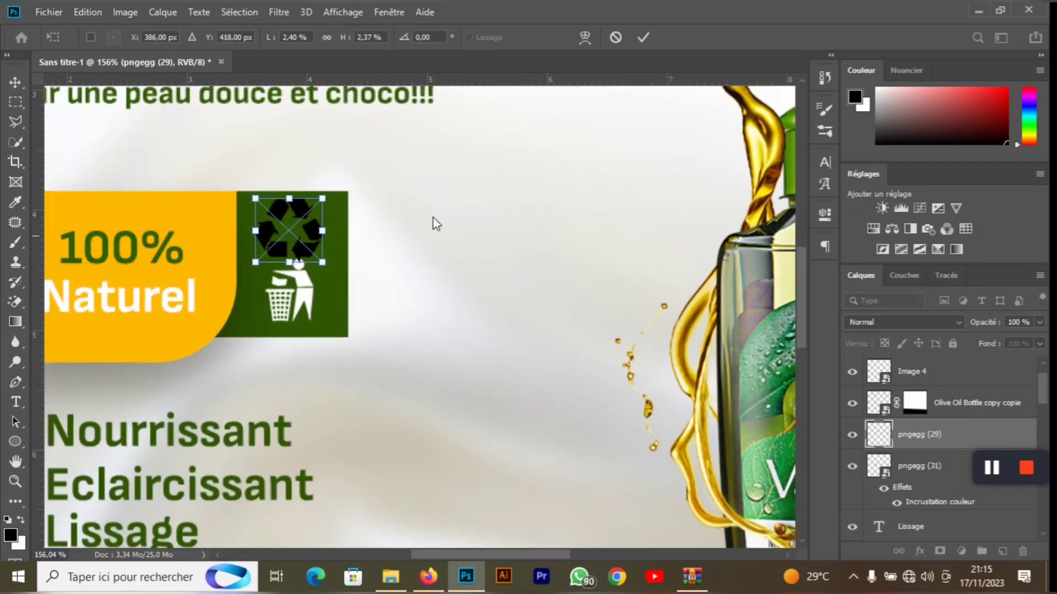
left_click(644, 38)
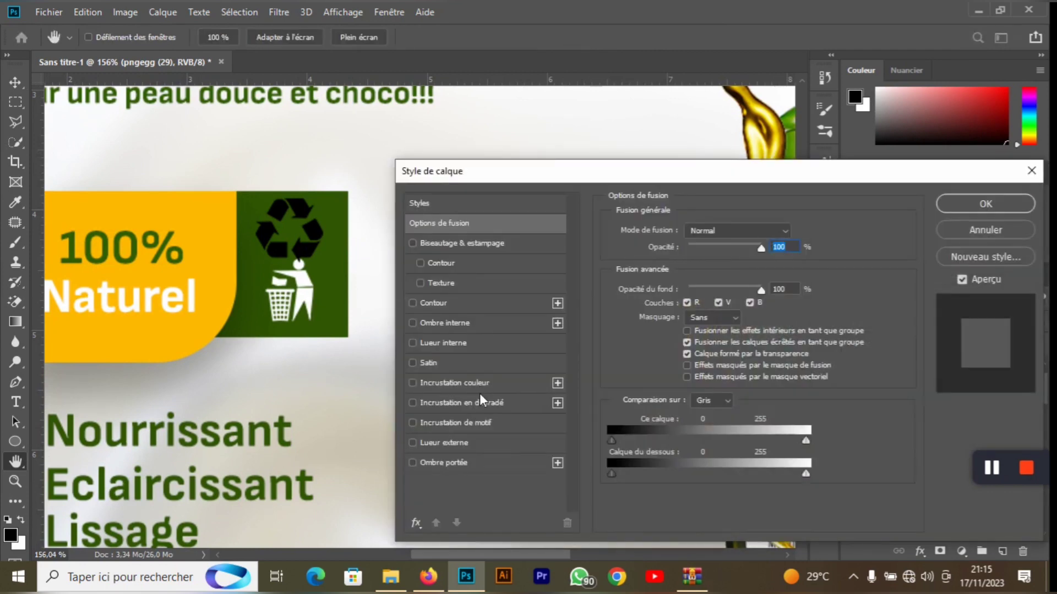
- Apply a colour overlay to the recycling icon using the orange-yellow sampled from the "100% Naturel" box
left_click(477, 385)
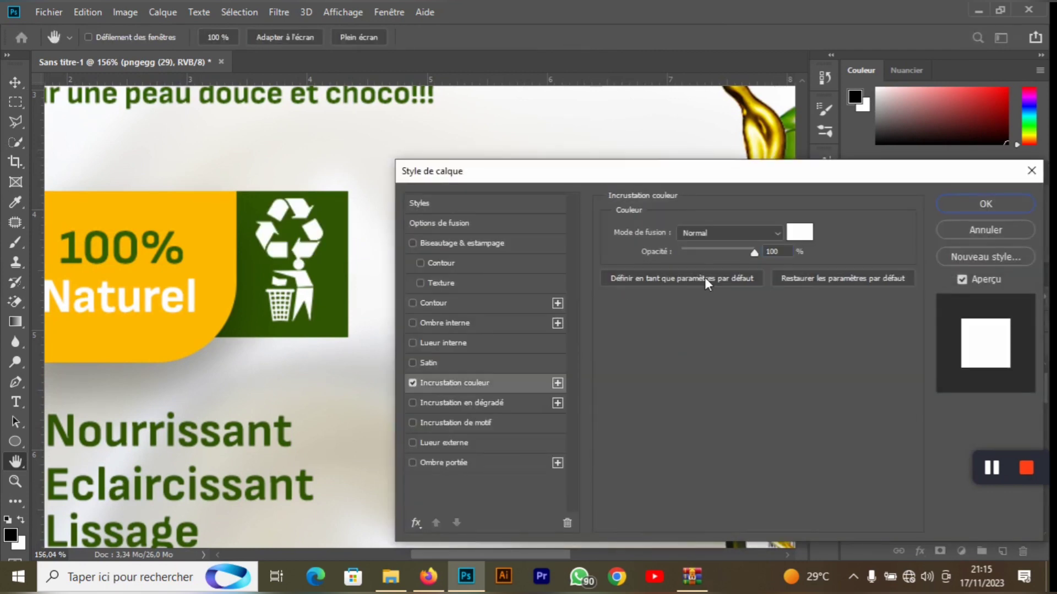
left_click(799, 234)
left_click(157, 230)
left_click(970, 210)
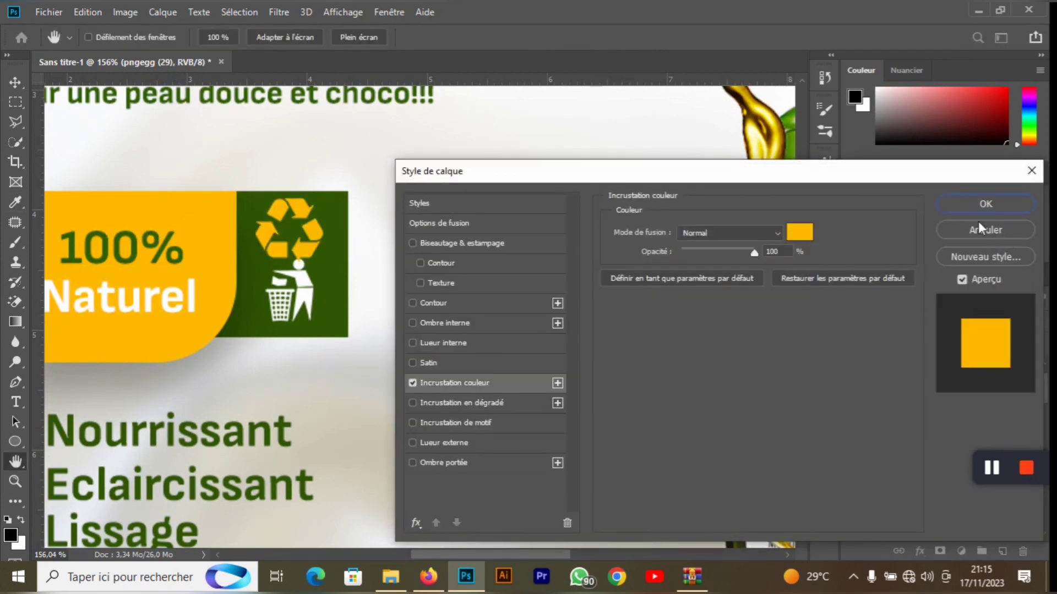
left_click(984, 205)
- Stretch the green rectangle behind the icons slightly downward and commit the transformation
left_click_drag(315, 302, 340, 285)
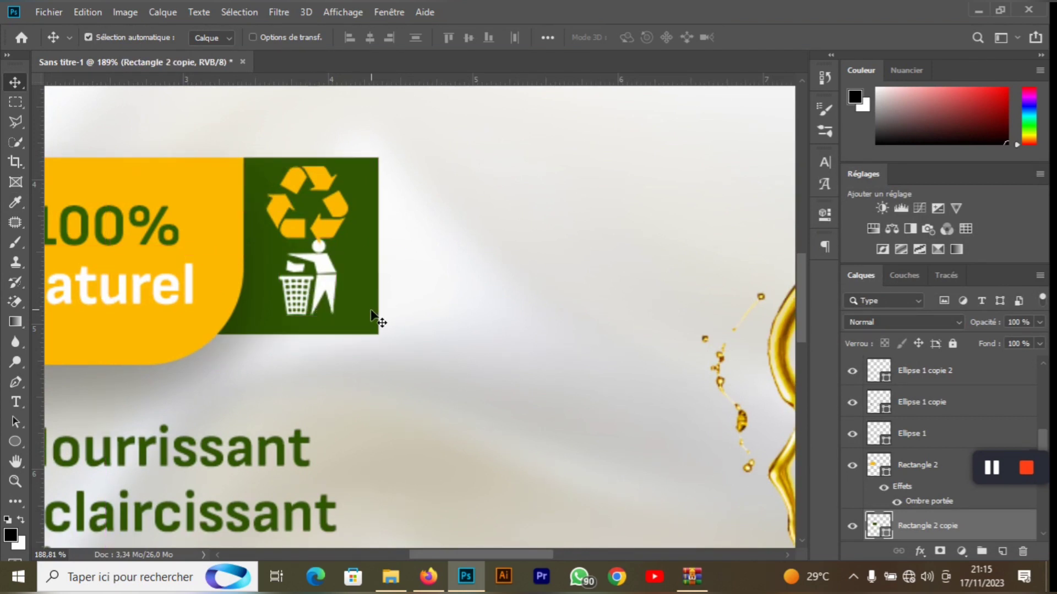
key("ctrl+t")
left_click_drag(281, 340, 259, 358)
left_click(754, 37)
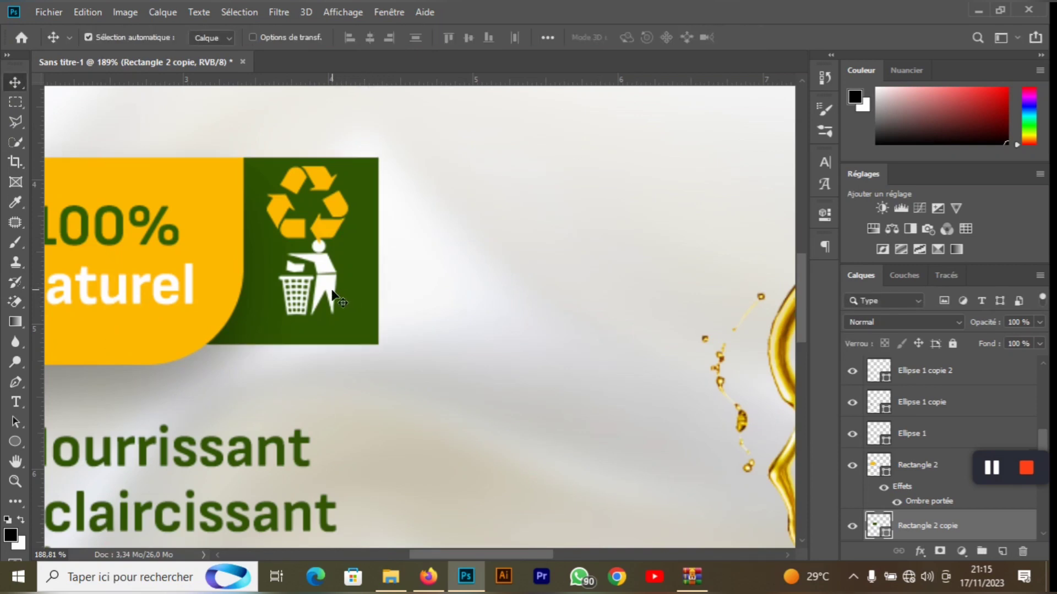
- Shift the bin icon and the recycling icon slightly down to balance them inside the green rectangle
left_click_drag(332, 298, 323, 303)
left_click_drag(324, 228, 328, 237)
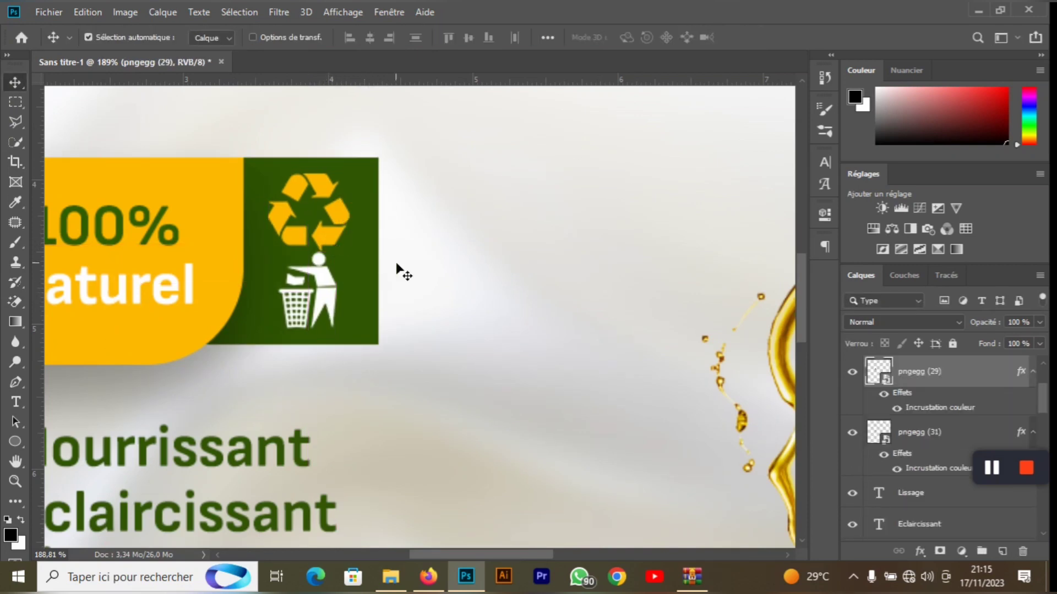
scroll(397, 275, "down", 6)
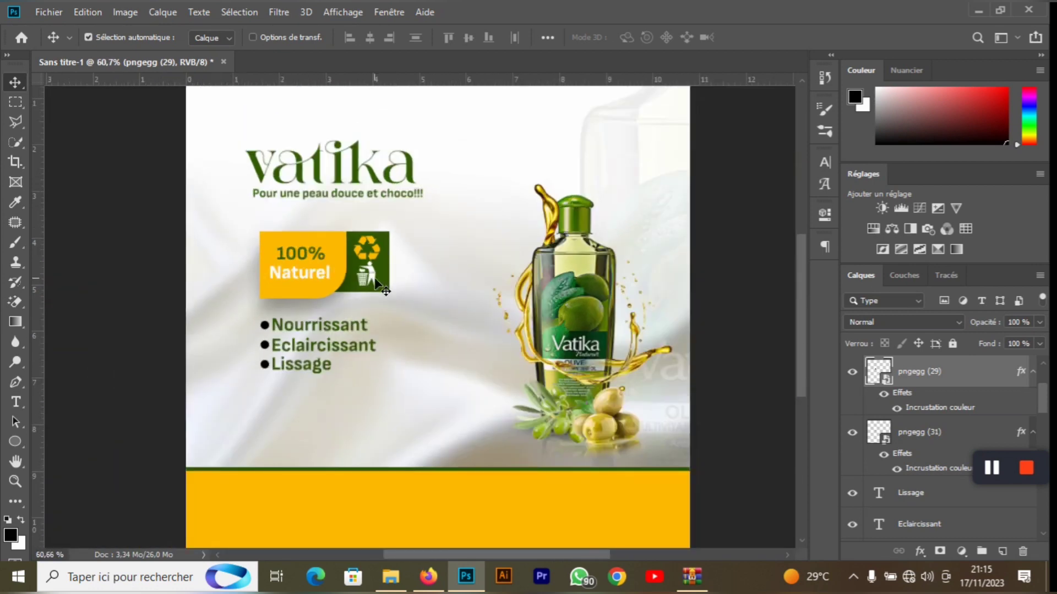
- Preview pngegg (28).png from the Image 4.zip archive
left_click(690, 575)
double_click(203, 295)
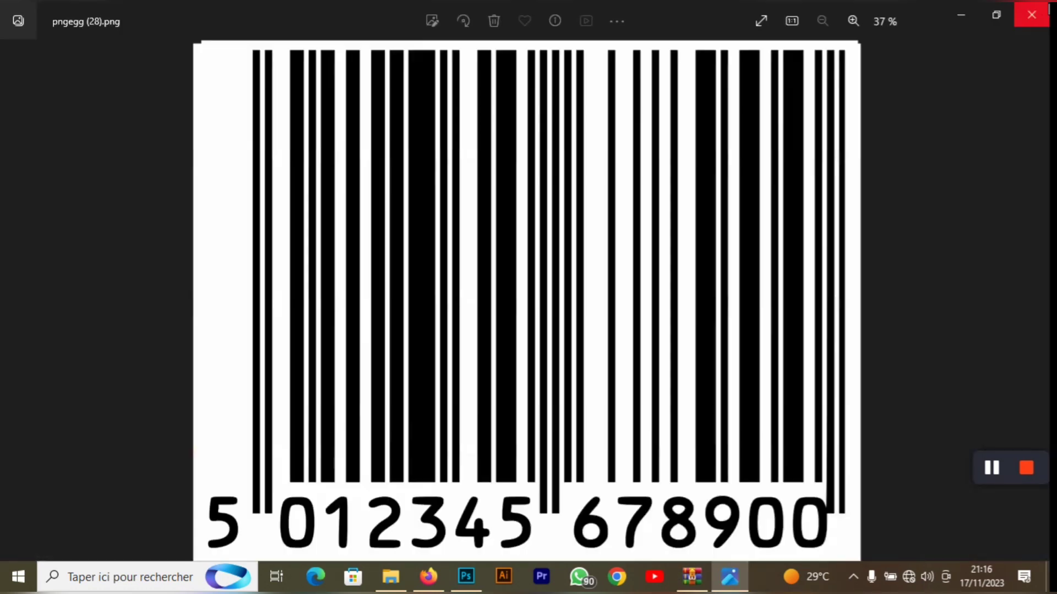
left_click(1032, 14)
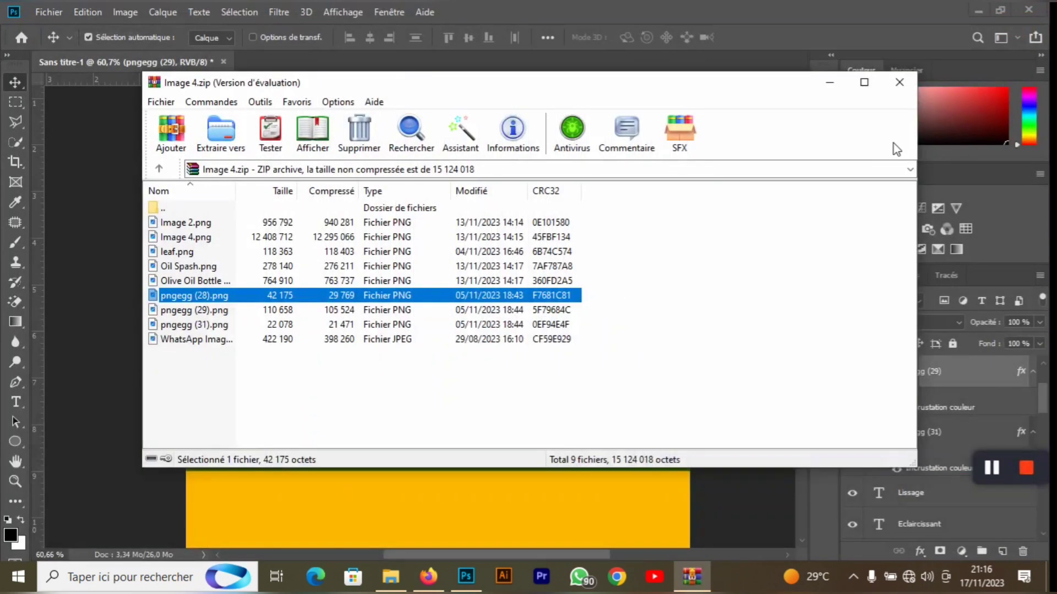
left_click(911, 77)
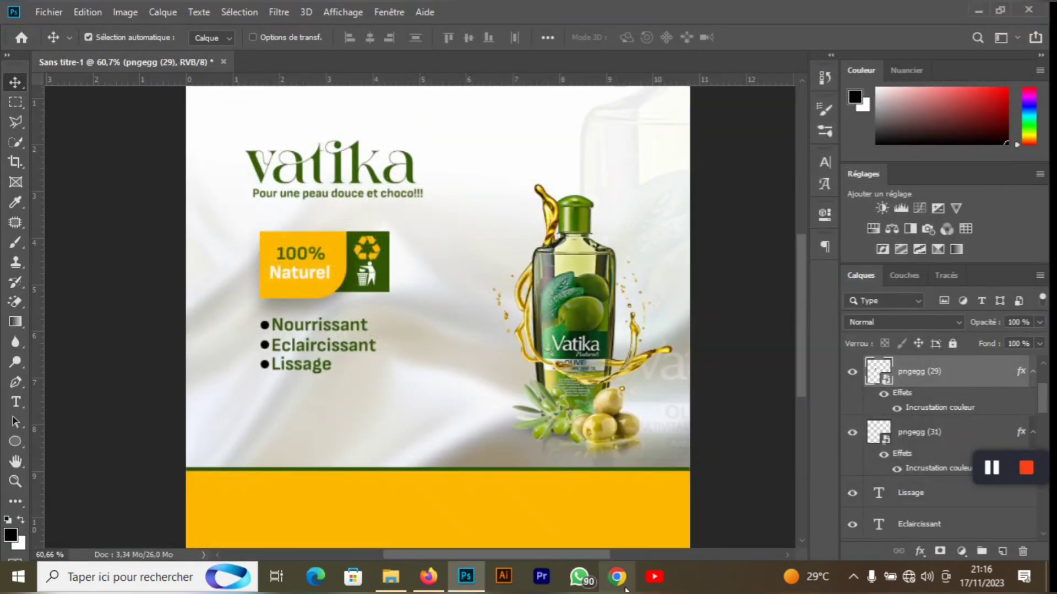
- Reopen Image 4.zip from the desktop and place the pngegg (28).png barcode below the "Lissage" line, scaled to about 22.5%
left_click(975, 5)
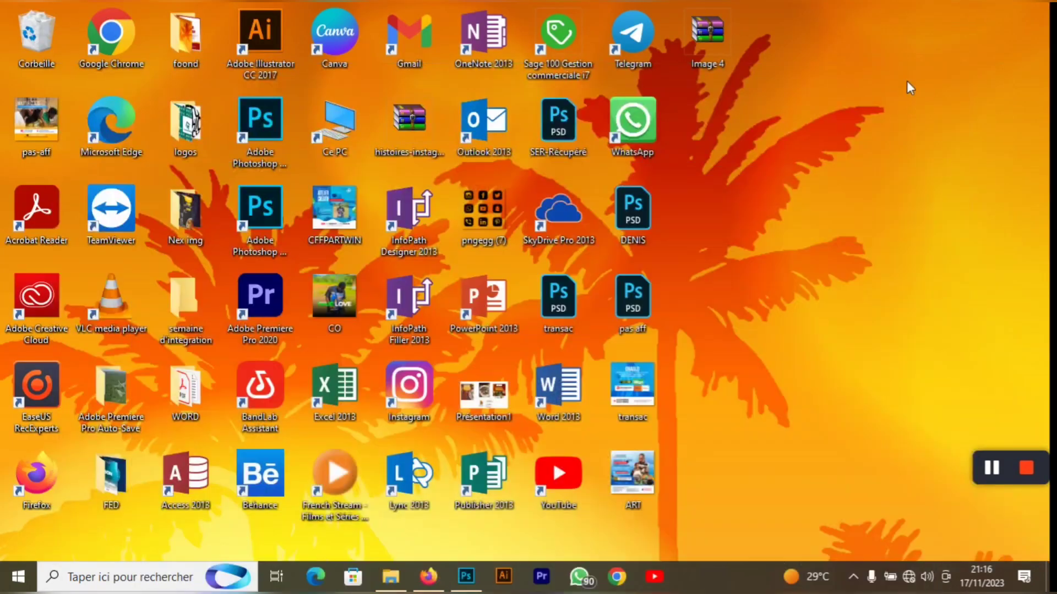
double_click(707, 33)
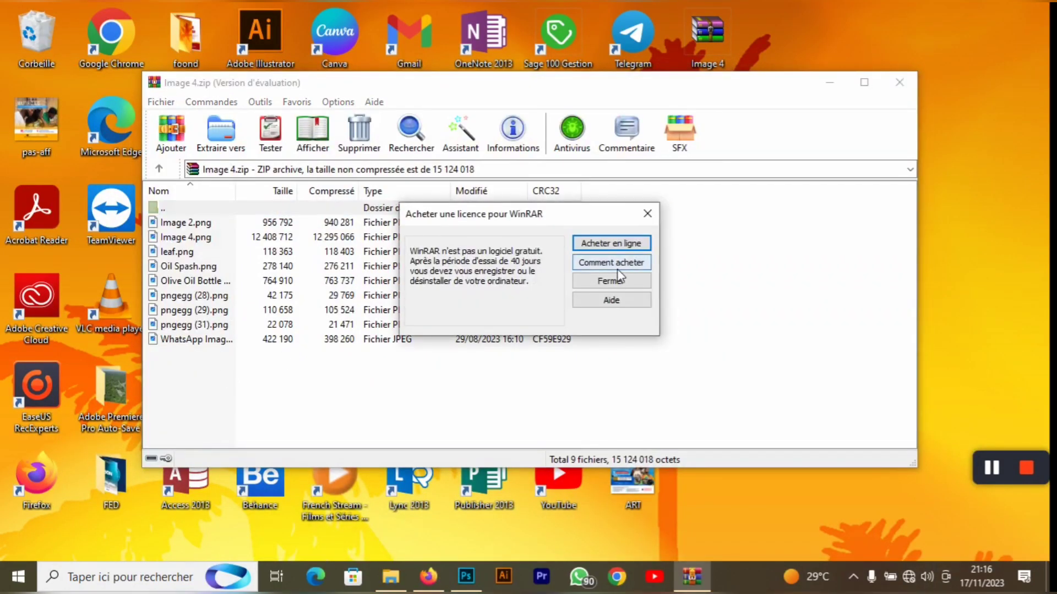
left_click(614, 280)
left_click_drag(222, 300, 461, 401)
scroll(382, 348, "down", 2)
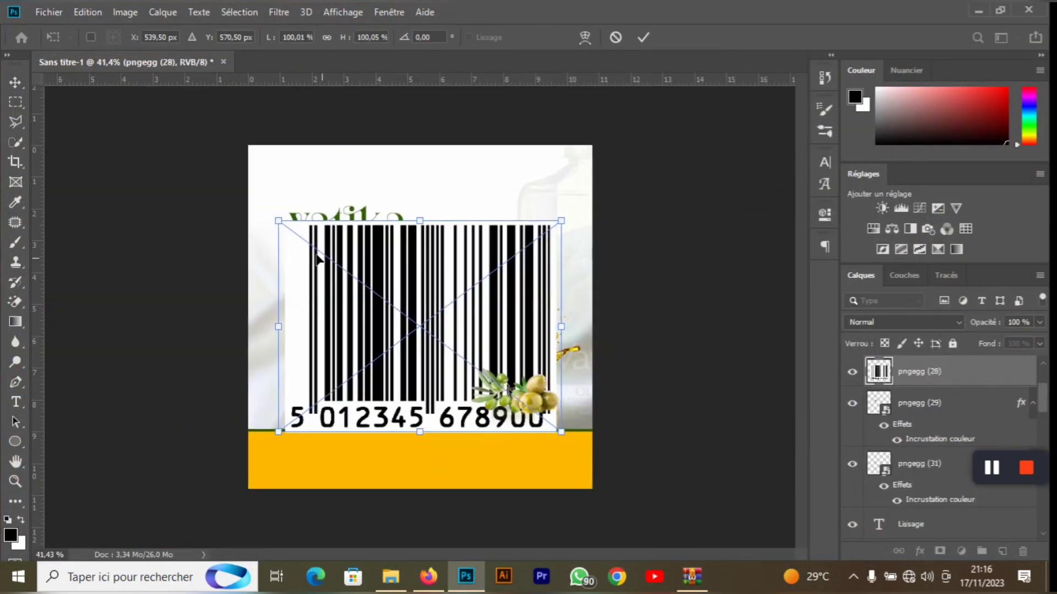
left_click_drag(278, 231, 497, 386)
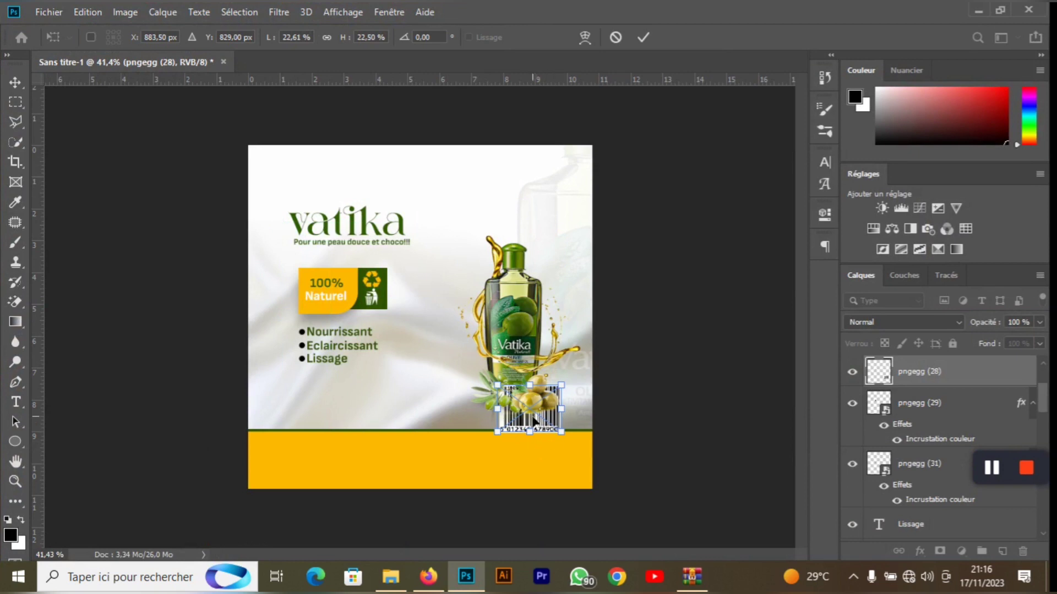
left_click_drag(531, 418, 331, 407)
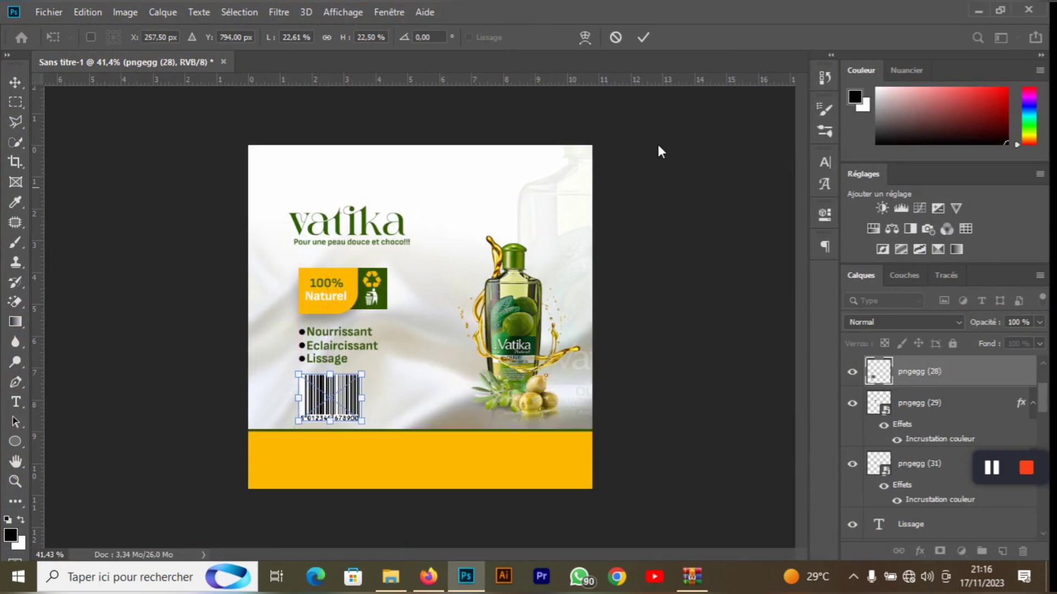
left_click(641, 37)
- Add a vertical guide at the barcode's left edge and nudge the orange "100% Naturel" box to the right until it meets the guide
left_click_drag(35, 347, 308, 353)
scroll(319, 330, "up", 5)
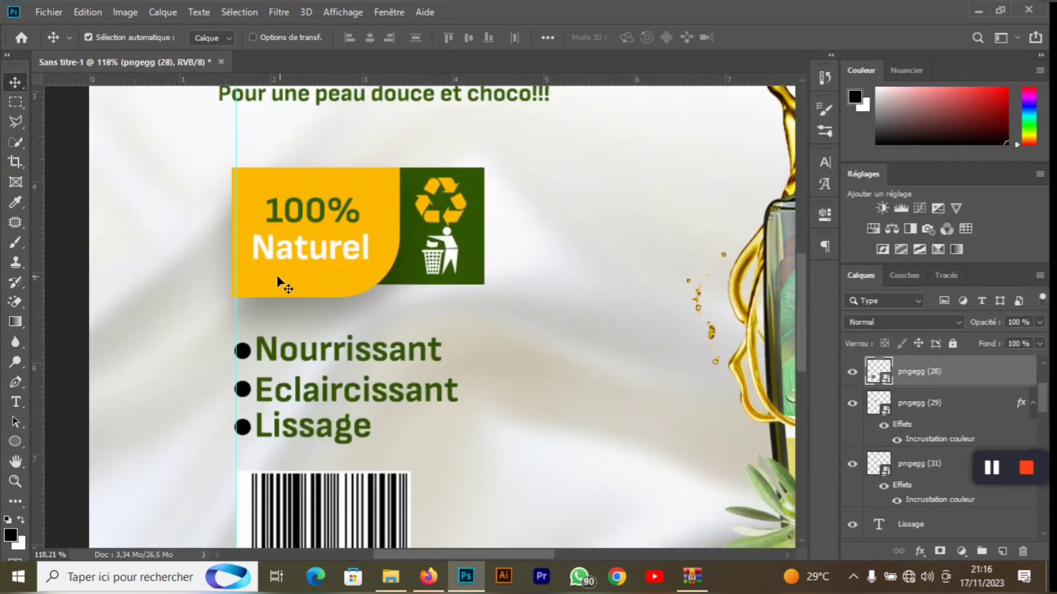
left_click(262, 295)
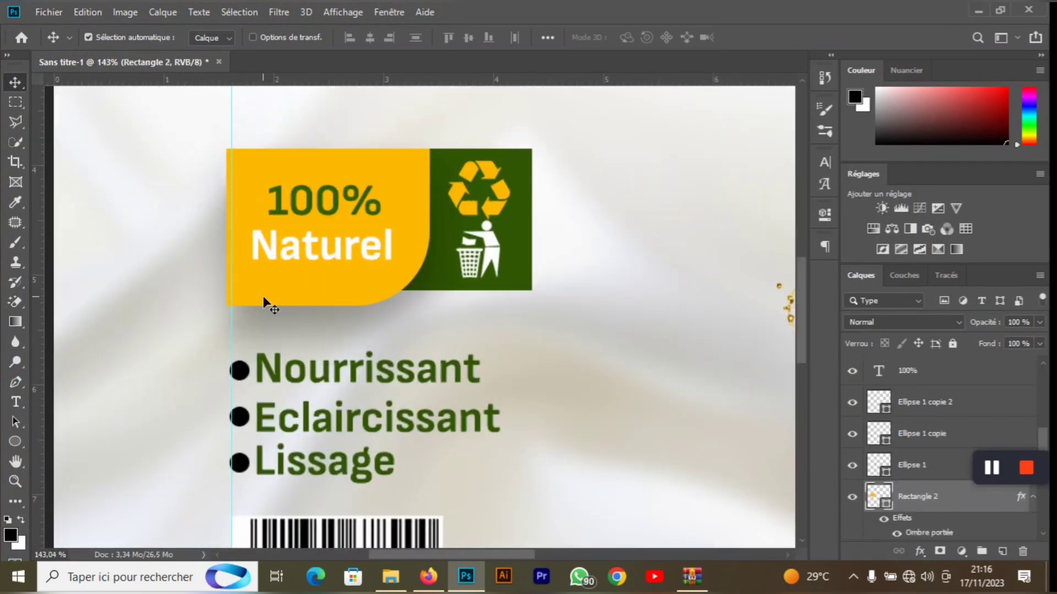
key("Right")
key("Right")
key("Right")
key("Right")
key("Right")
key("Right")
key("Right")
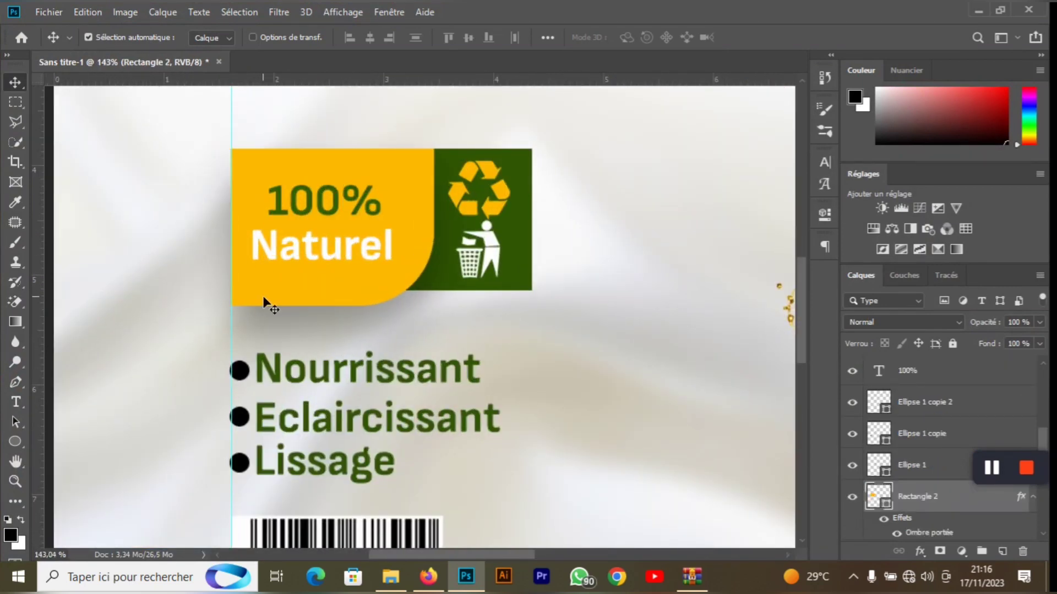
- Align the three black bullet dots of the benefits list with the vertical guide
left_click(243, 378)
left_click(246, 420)
left_click(249, 463)
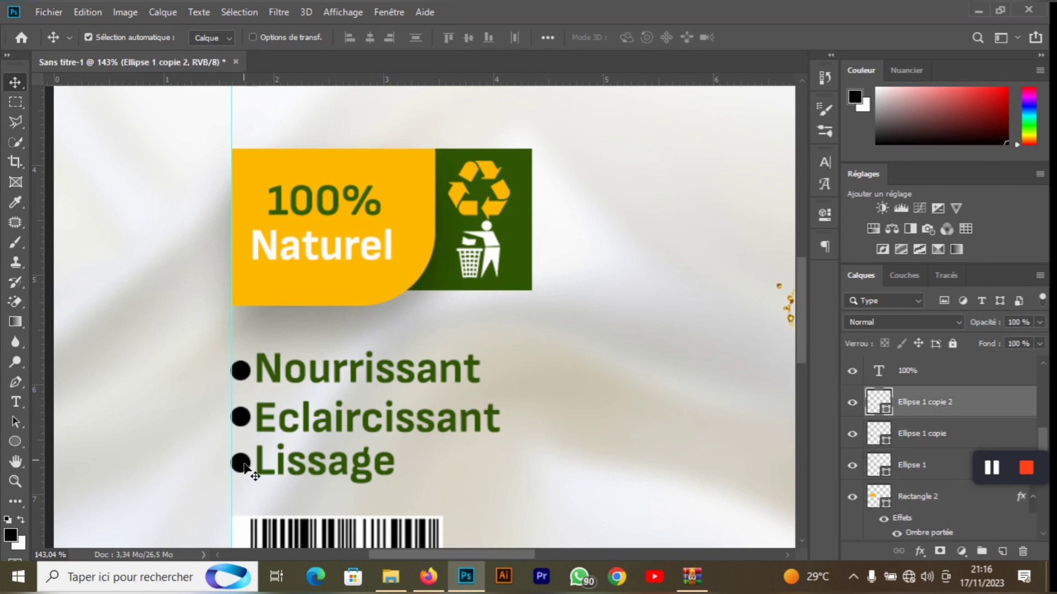
- Nudge the slogan "Pour une peau douce et choco!!!" to the right until its left edge meets the guide
scroll(264, 440, "down", 5)
scroll(290, 396, "down", 2)
scroll(323, 220, "up", 4)
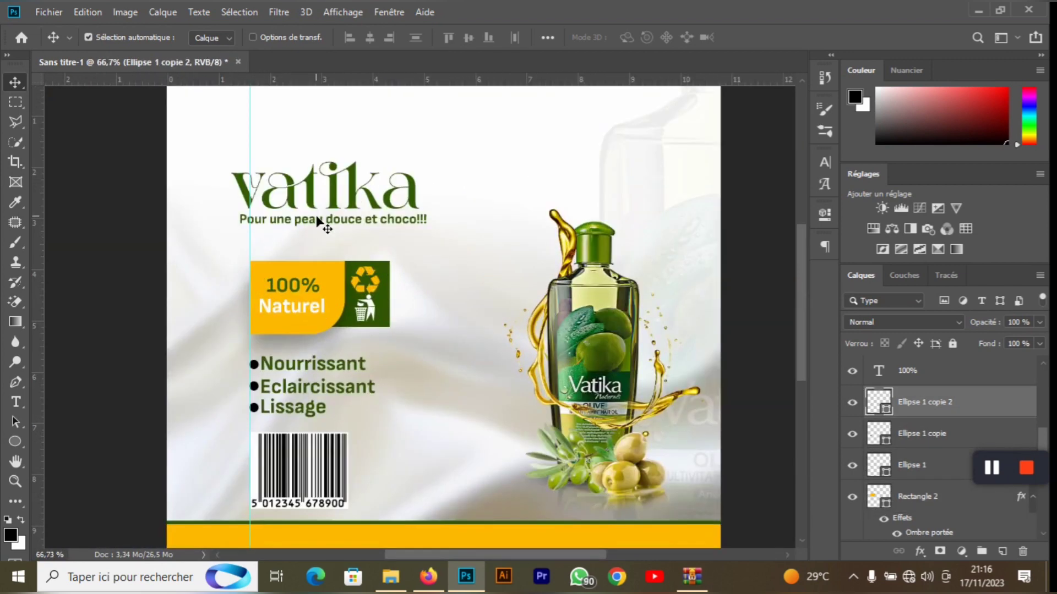
left_click(323, 226)
key("Right")
key("Right")
key("Right")
key("Right")
key("Right")
key("Right")
key("Right")
key("Right")
key("Right")
key("Right")
key("Right")
key("Right")
key("Right")
key("Right")
key("Right")
key("Right")
key("Right")
key("Right")
key("Right")
key("Right")
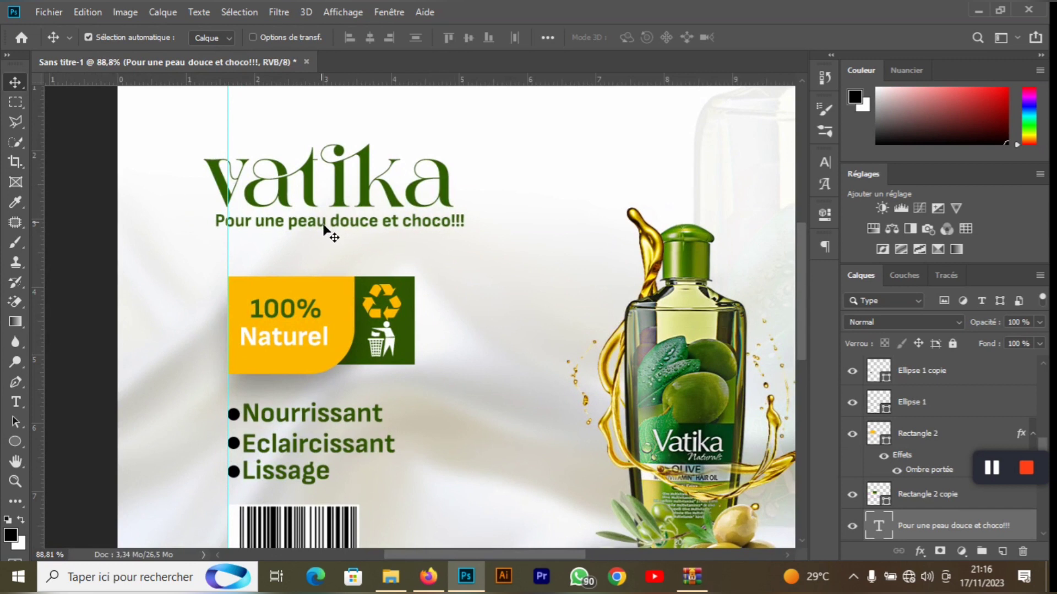
key("Right")
key("Right")
key("Right")
key("Right")
key("Right")
key("Right")
key("Right")
key("Right")
key("Right")
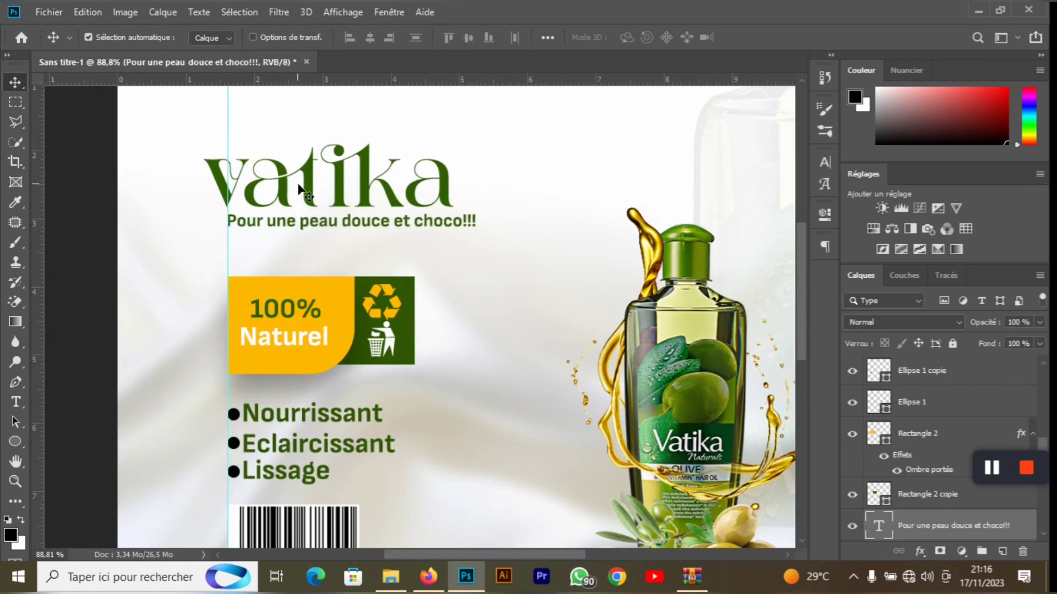
- Nudge the "vatika" title to the right so it sits over the slogan near the guide
left_click(299, 193)
key("Right")
key("Right")
key("Right")
key("Right")
key("Right")
key("Right")
key("Right")
key("Right")
key("Right")
key("Right")
key("Right")
key("Right")
key("Right")
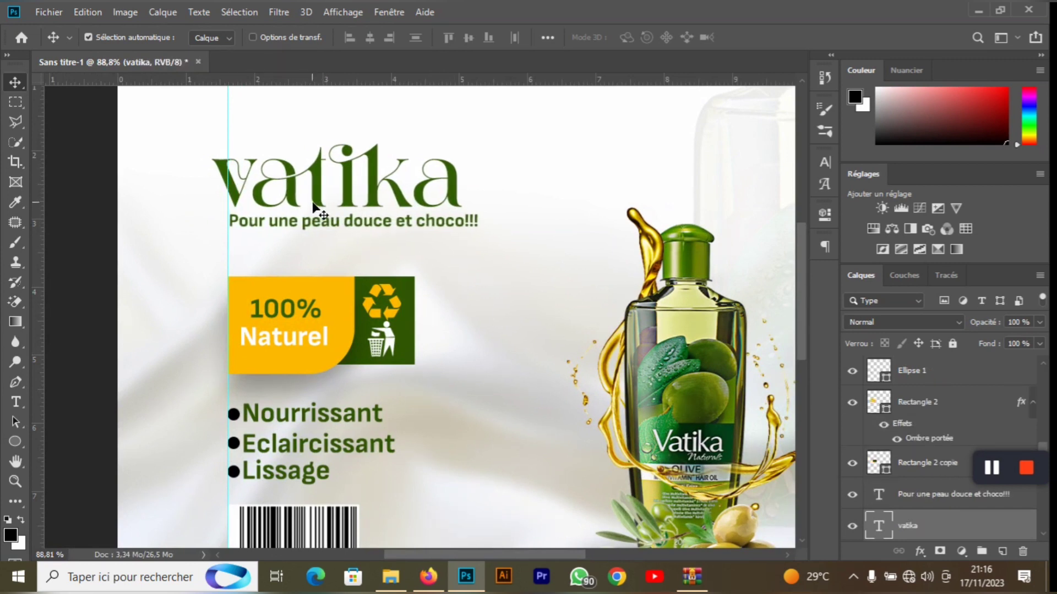
scroll(313, 212, "down", 3)
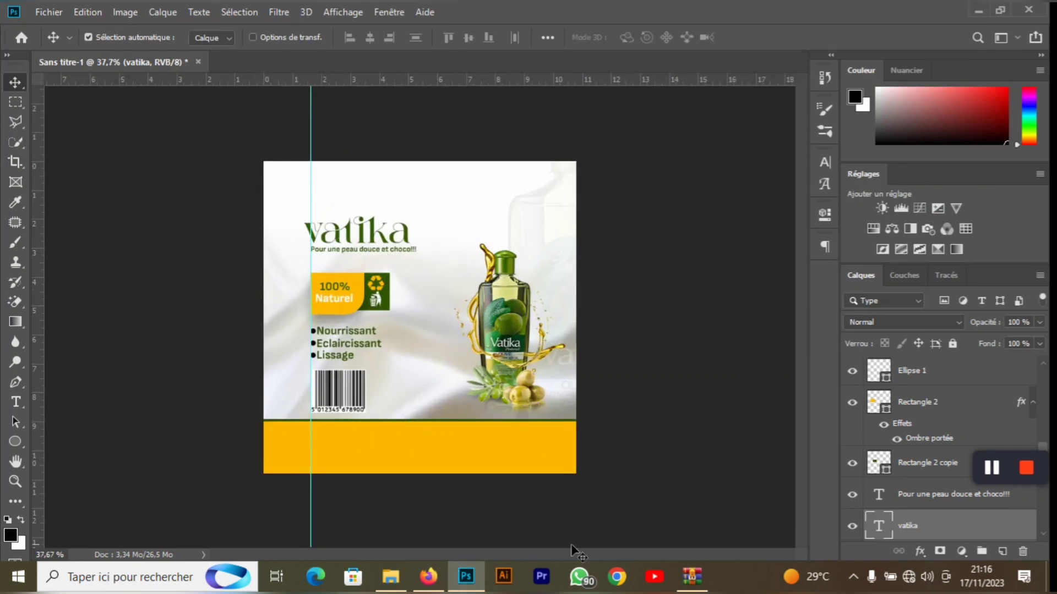
- Place leaf.png from the Image 4.zip archive on the poster's right edge above the orange band, rotated about -18.6°
left_click(692, 576)
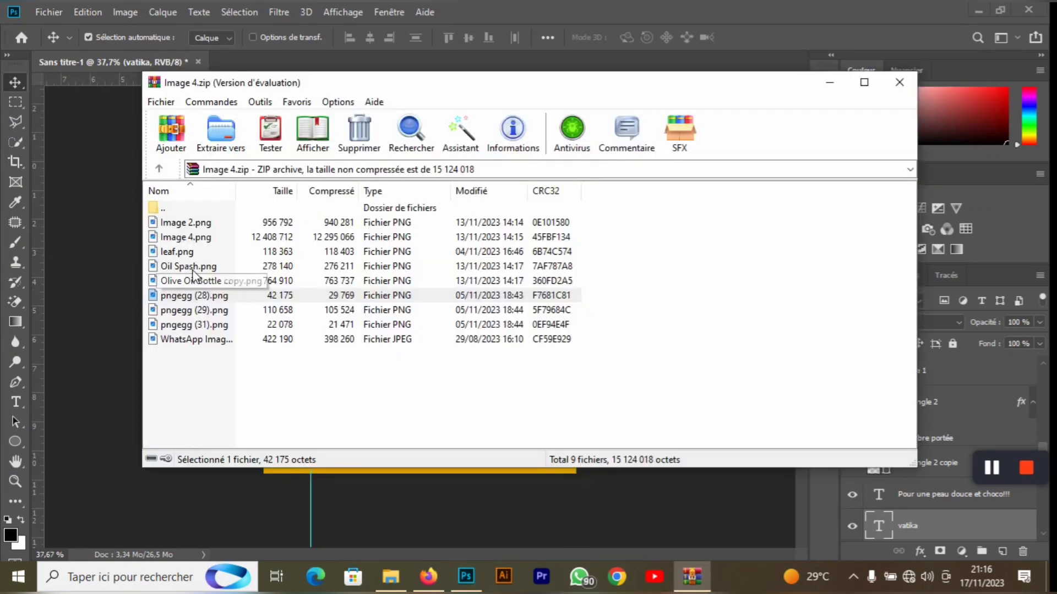
left_click(187, 252)
key("super+shift+s")
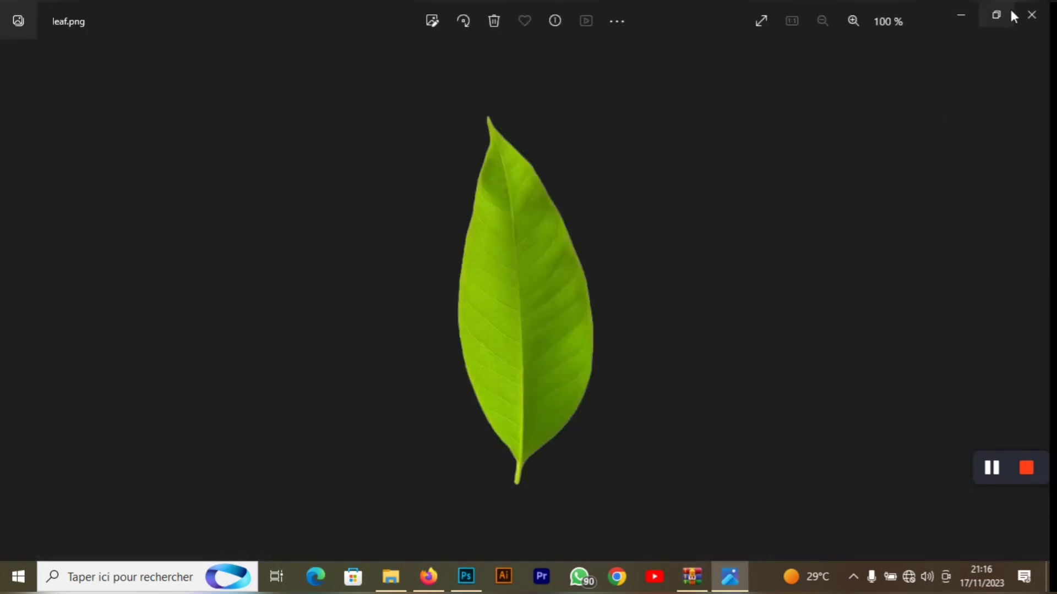
left_click(1009, 9)
left_click(699, 50)
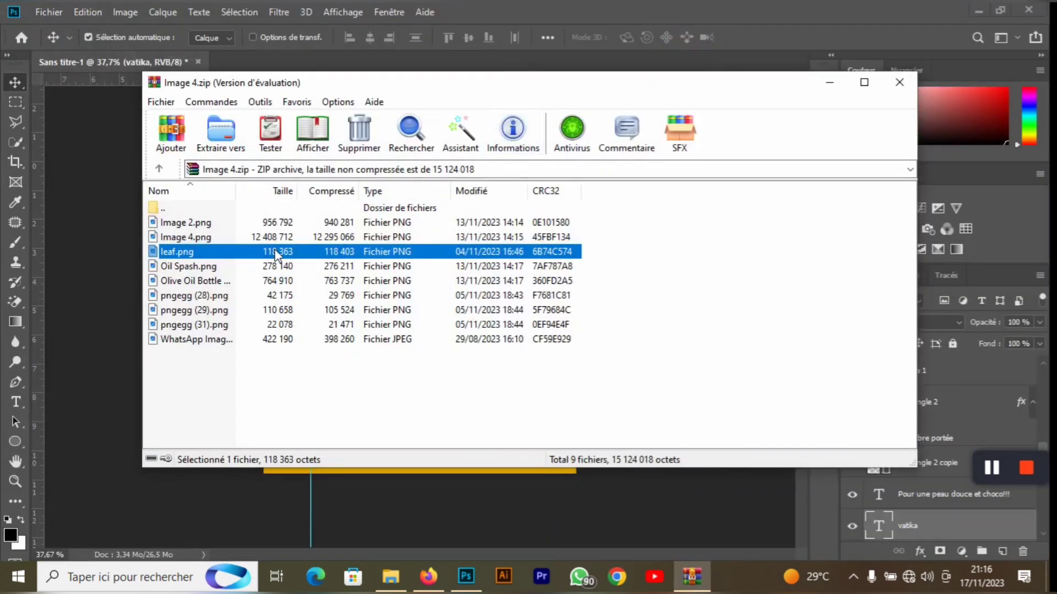
left_click(387, 490)
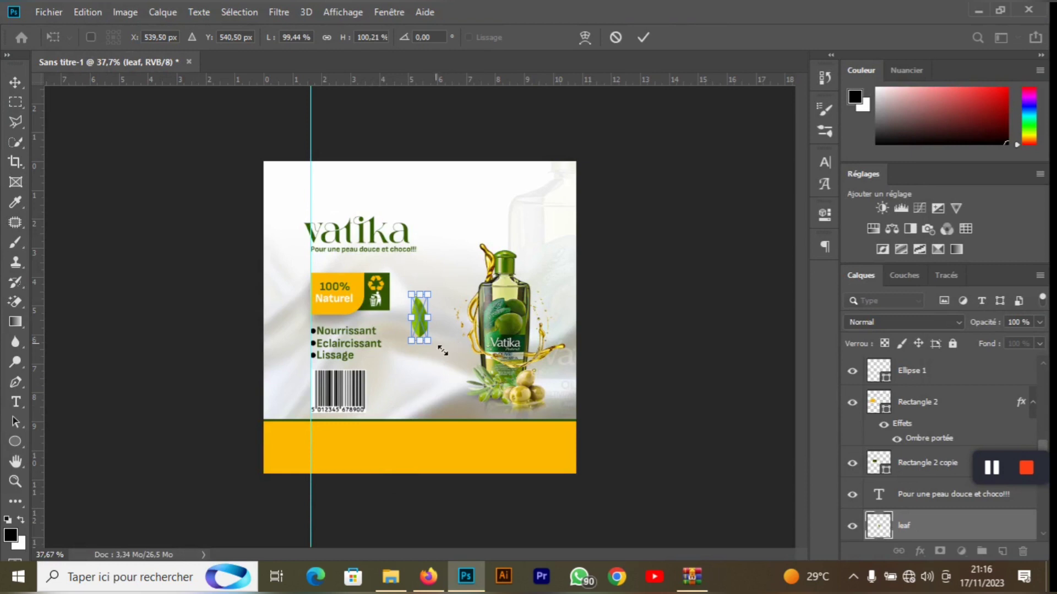
left_click_drag(444, 363, 582, 403)
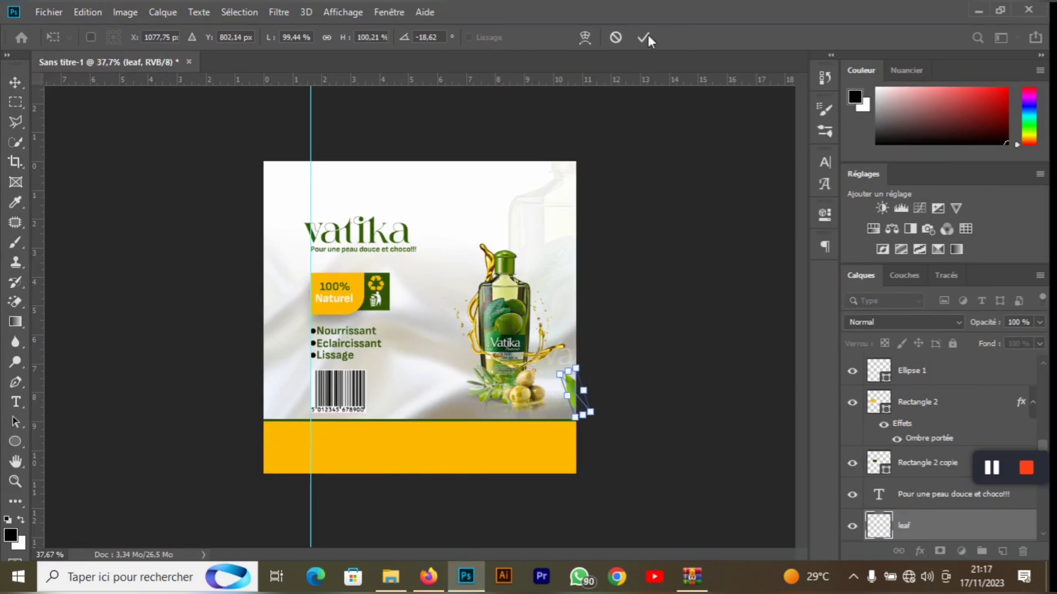
left_click(643, 37)
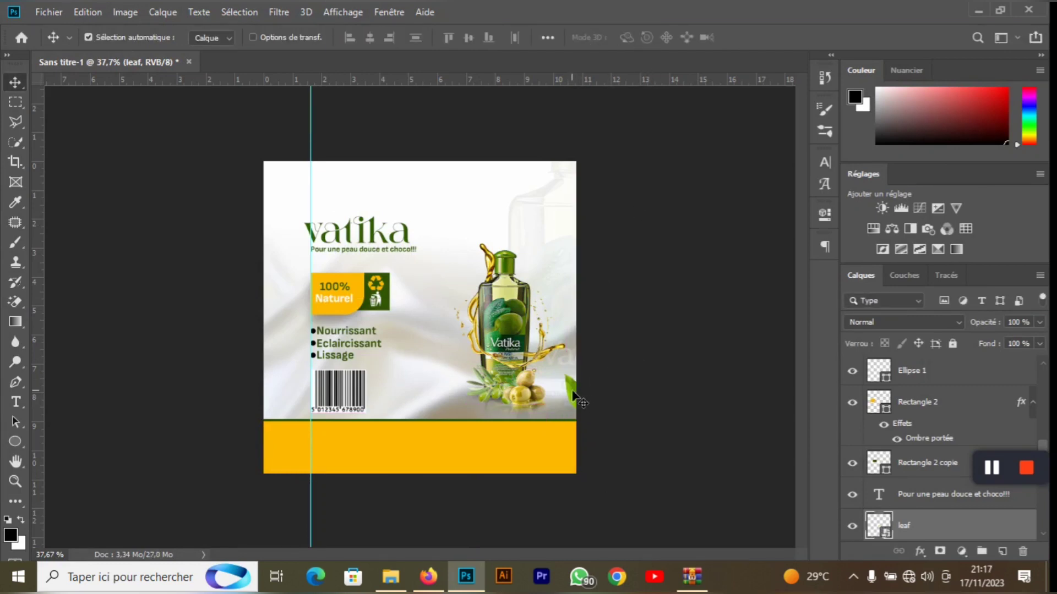
- Duplicate the leaf onto the left edge beside the title and next to the barcode, flipping the barcode-side copy horizontally and shrinking it
left_click_drag(573, 395, 294, 371)
key("ctrl+t")
right_click(297, 375)
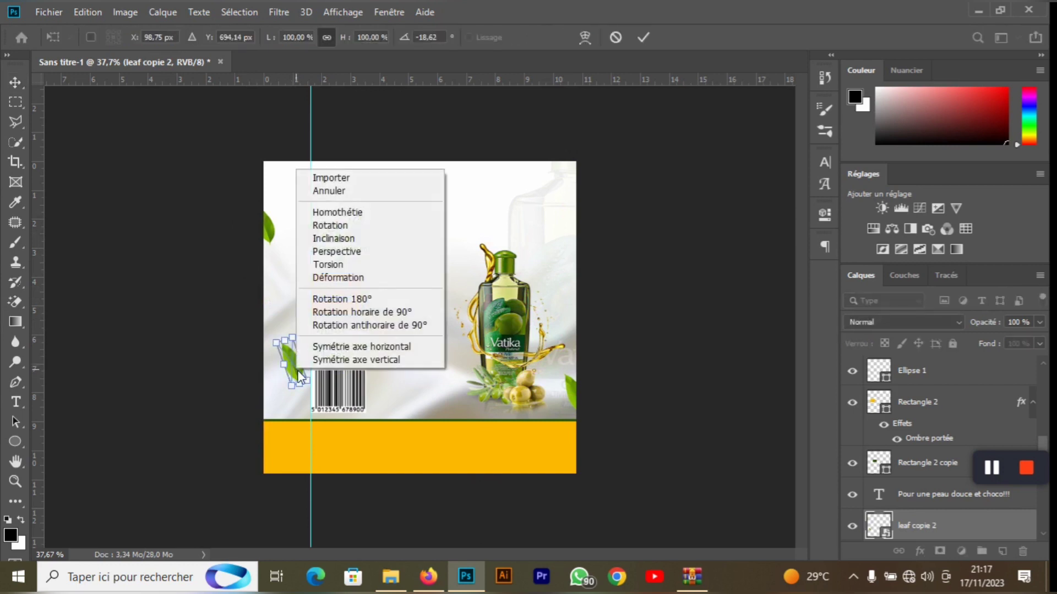
left_click(351, 351)
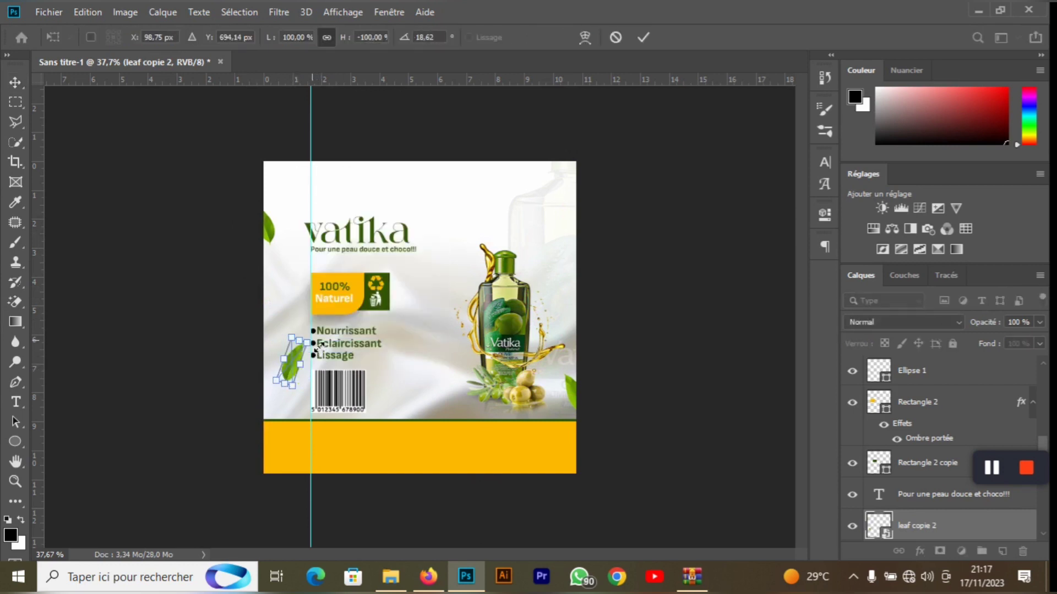
left_click_drag(318, 346, 290, 385)
left_click(644, 37)
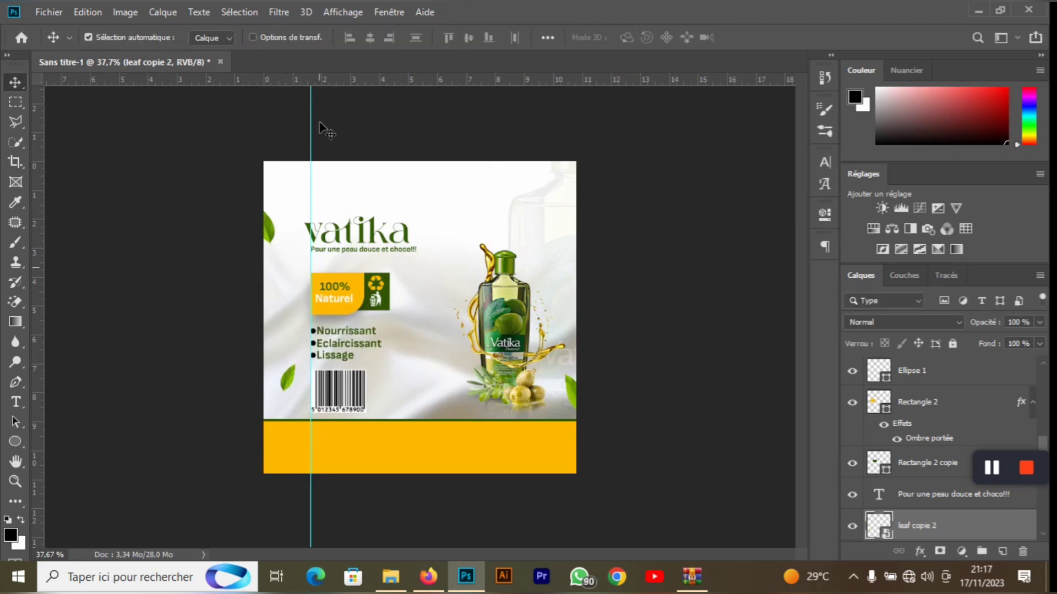
- Apply a slight directional blur (Flou directionnel) at a 0° angle to the small leaf beside the barcode
left_click(279, 12)
mouse_move(385, 230)
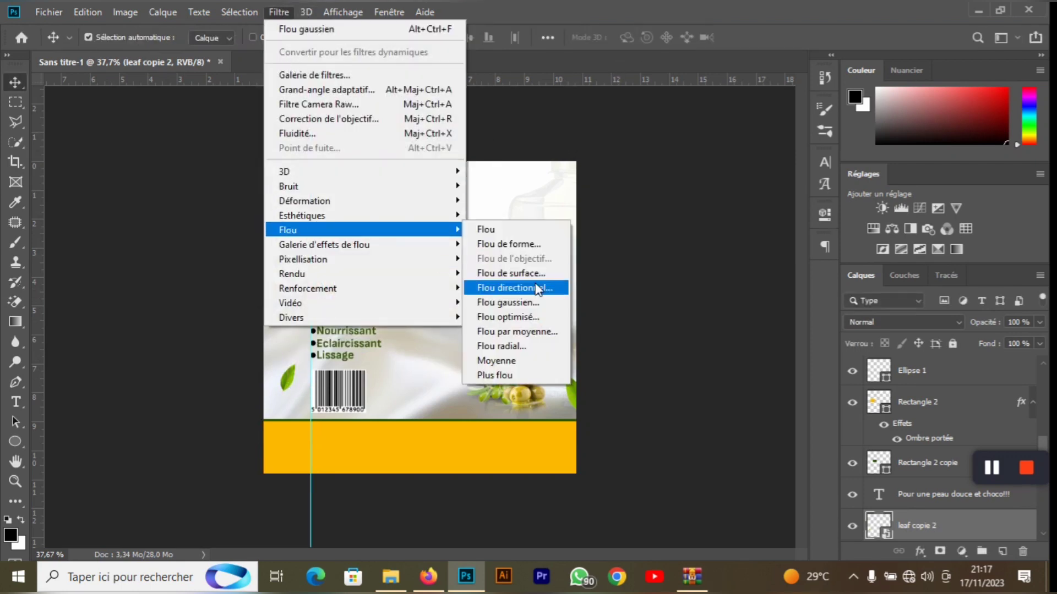
left_click(537, 288)
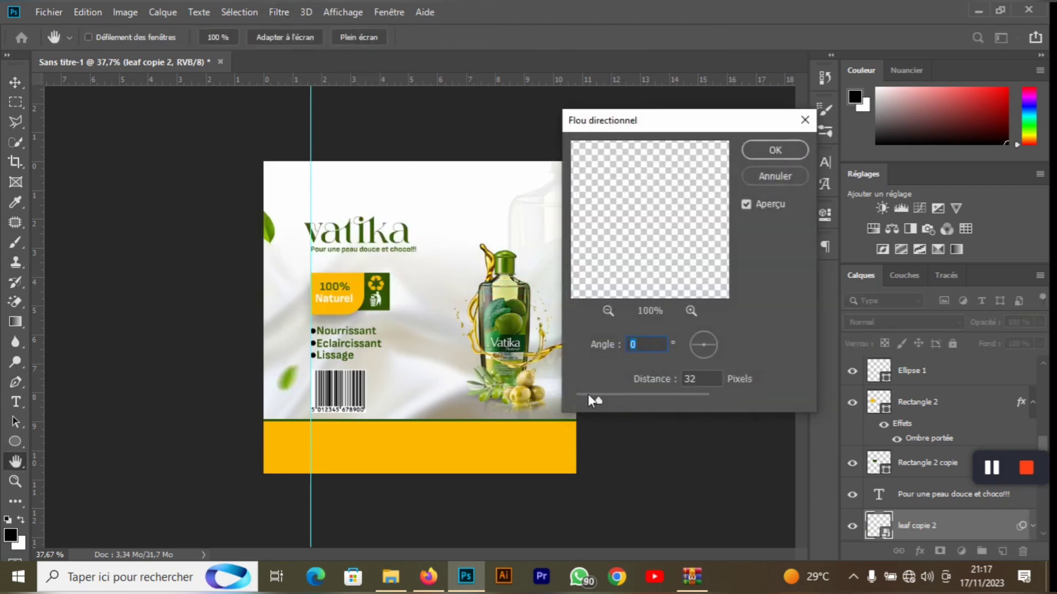
left_click_drag(588, 395, 582, 394)
left_click(775, 149)
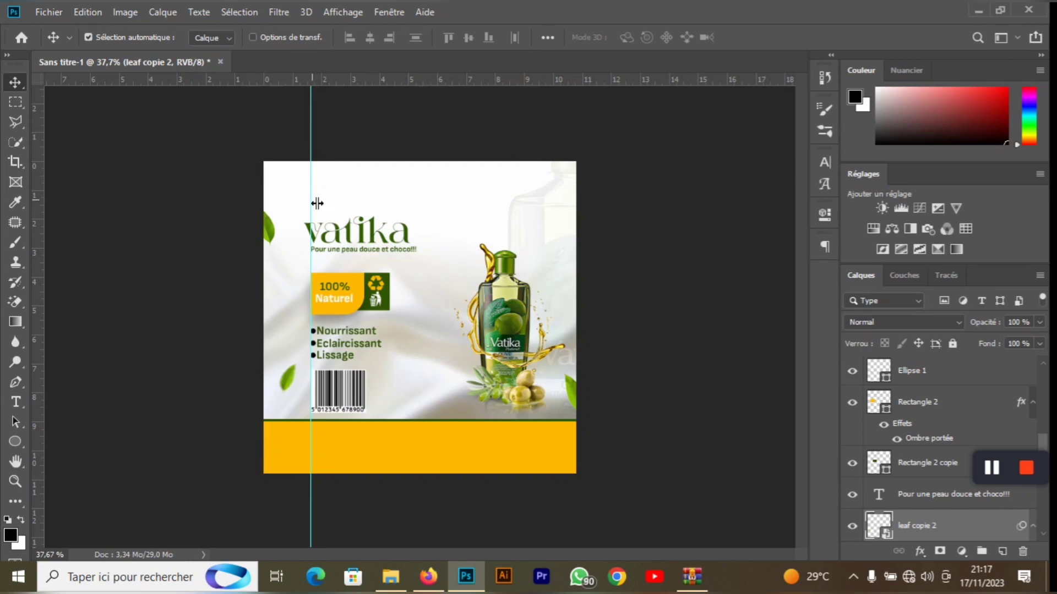
scroll(298, 198, "up", 5)
scroll(302, 196, "down", 5)
- Open COSMETT.psd from the PSD folder on Disque local (D:)
left_click(22, 41)
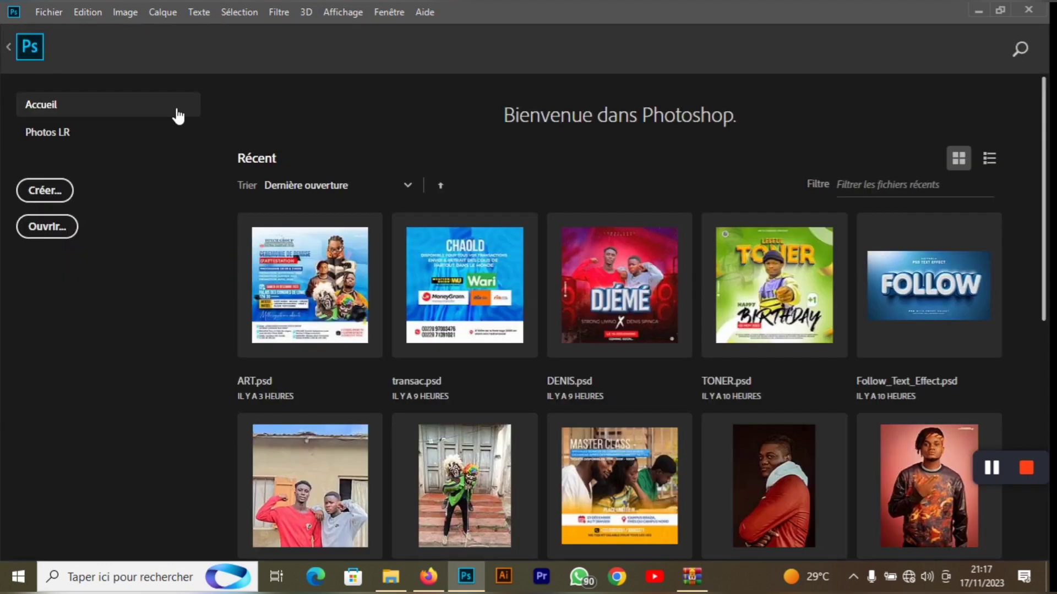
left_click(52, 226)
scroll(91, 340, "down", 3)
left_click(74, 346)
scroll(267, 336, "down", 5)
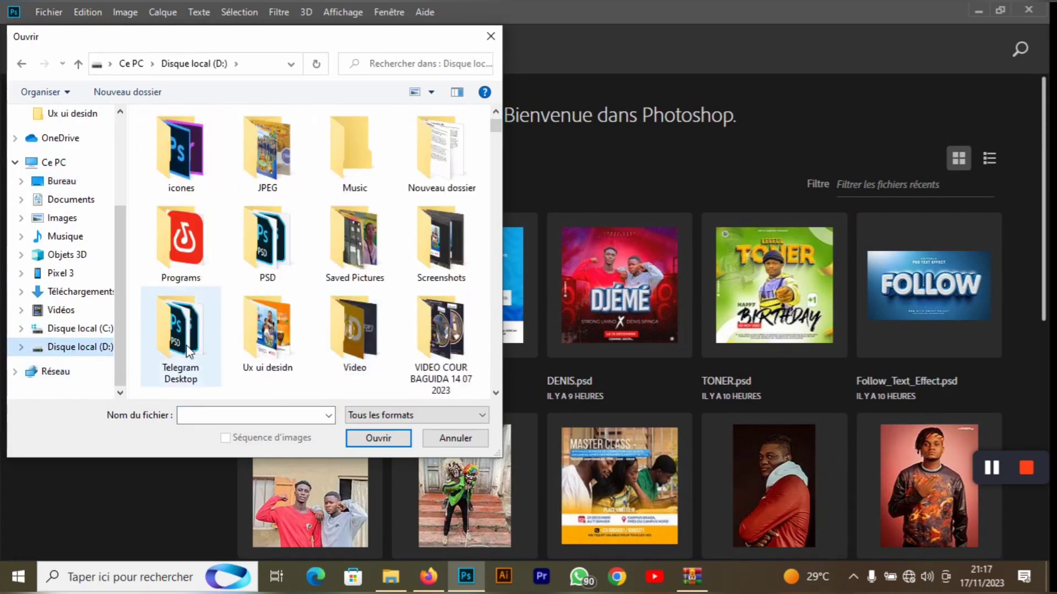
double_click(274, 236)
scroll(334, 236, "down", 8)
left_click(352, 253)
left_click(377, 440)
- Copy the phone and WhatsApp icons, contact details, location pin and address from COSMETT.psd into the poster's orange band
scroll(309, 490, "up", 4)
scroll(270, 479, "up", 3)
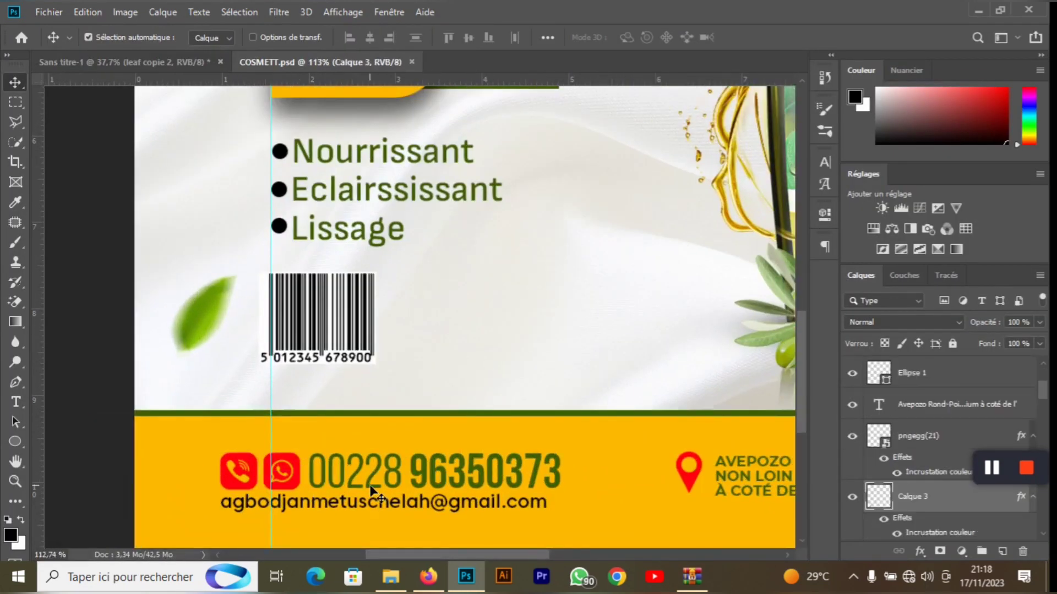
left_click(85, 322)
left_click(239, 472)
left_click(282, 471, "shift")
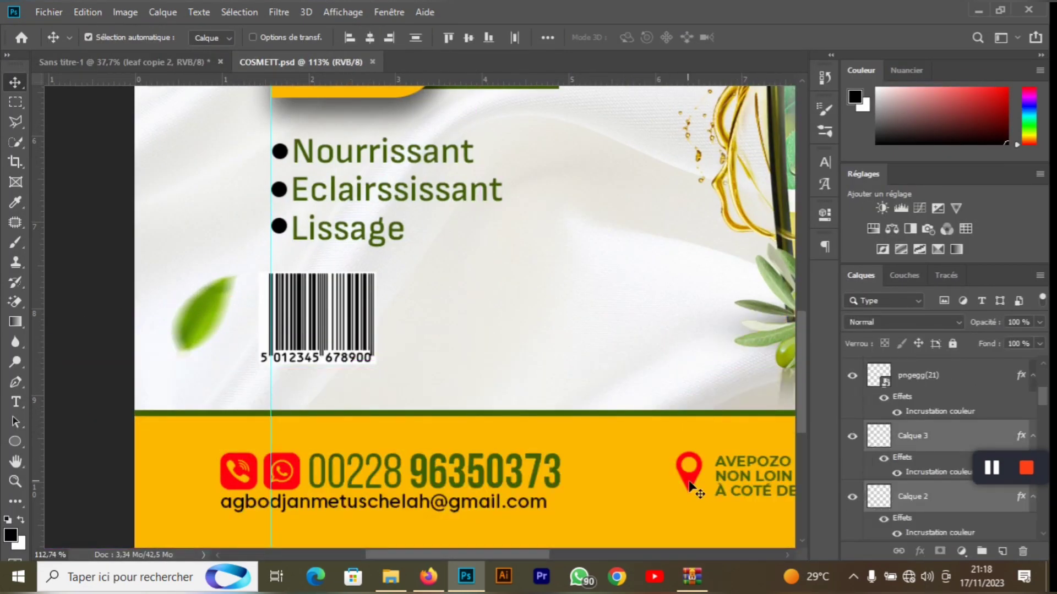
left_click(688, 481, "shift")
left_click_drag(518, 473, 393, 446)
- Copy the "Metu graphic present" text from COSMETT.psd to the top centre of the Vatika poster
left_click(253, 62)
scroll(376, 138, "down", 6)
left_click_drag(432, 128, 431, 187)
left_click_drag(952, 531, 953, 364)
key("ctrl+z")
left_click(677, 358)
scroll(677, 358, "up", 1)
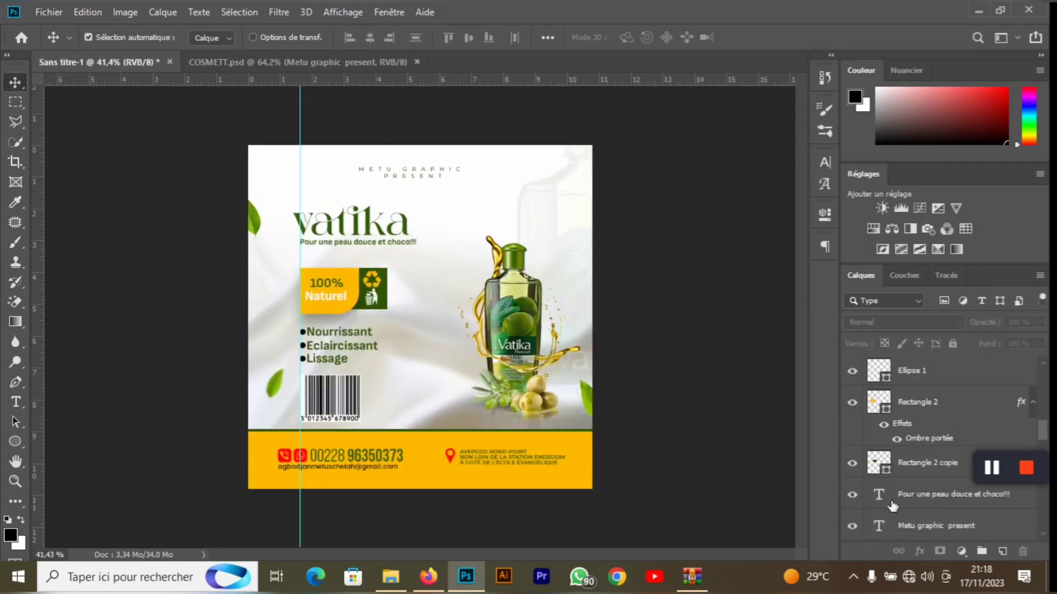
scroll(510, 410, "up", 1)
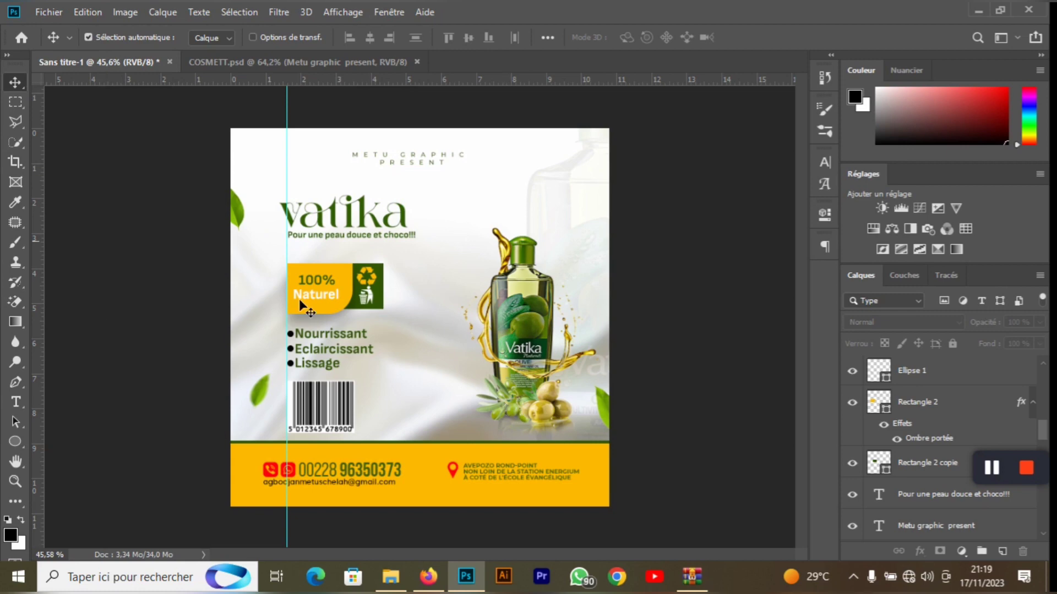
scroll(550, 300, "up", 2)
scroll(548, 294, "down", 2)
scroll(548, 297, "up", 1)
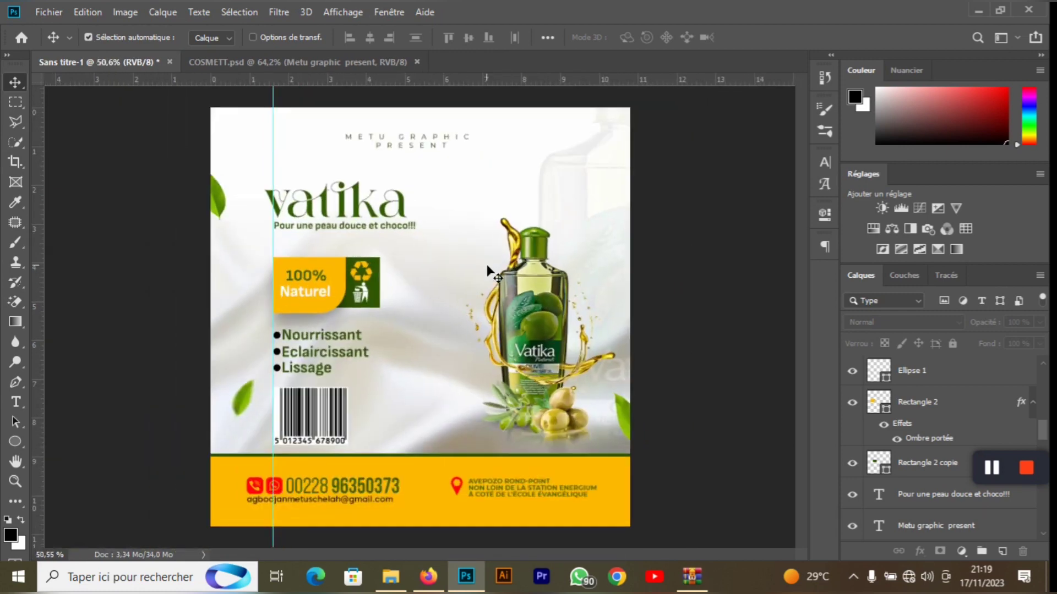